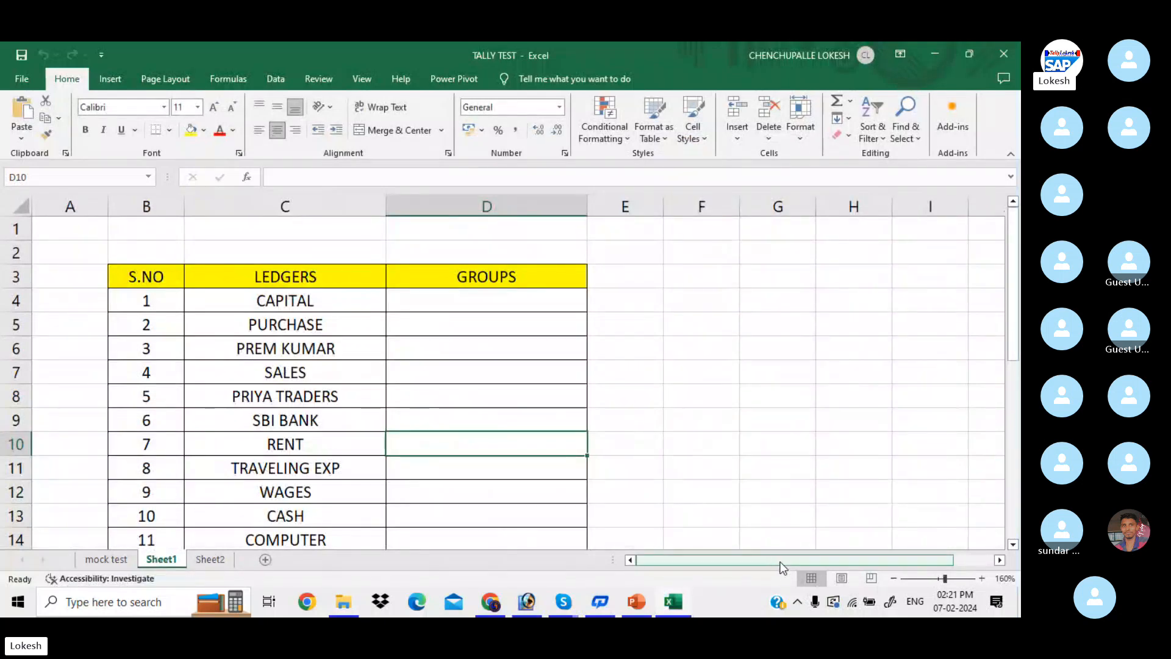
# Step: Check the Tally Prime 43 group call in Skype and return to the ledger list on Sheet1 in Excel
pyautogui.moveTo(566, 604)
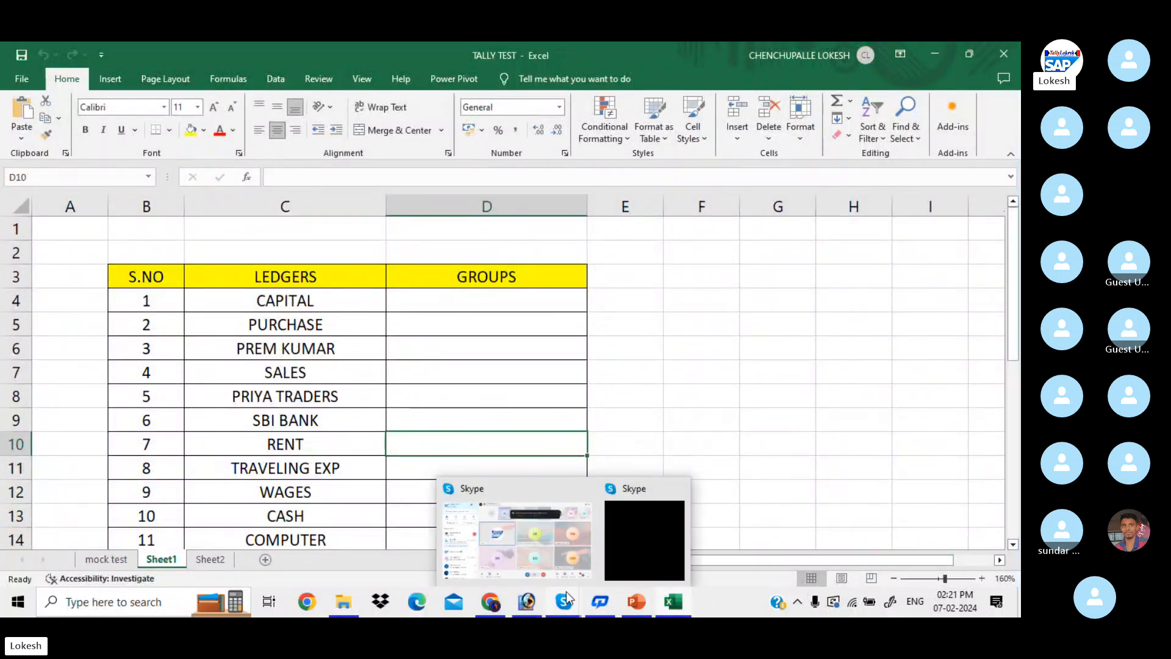
pyautogui.click(550, 535)
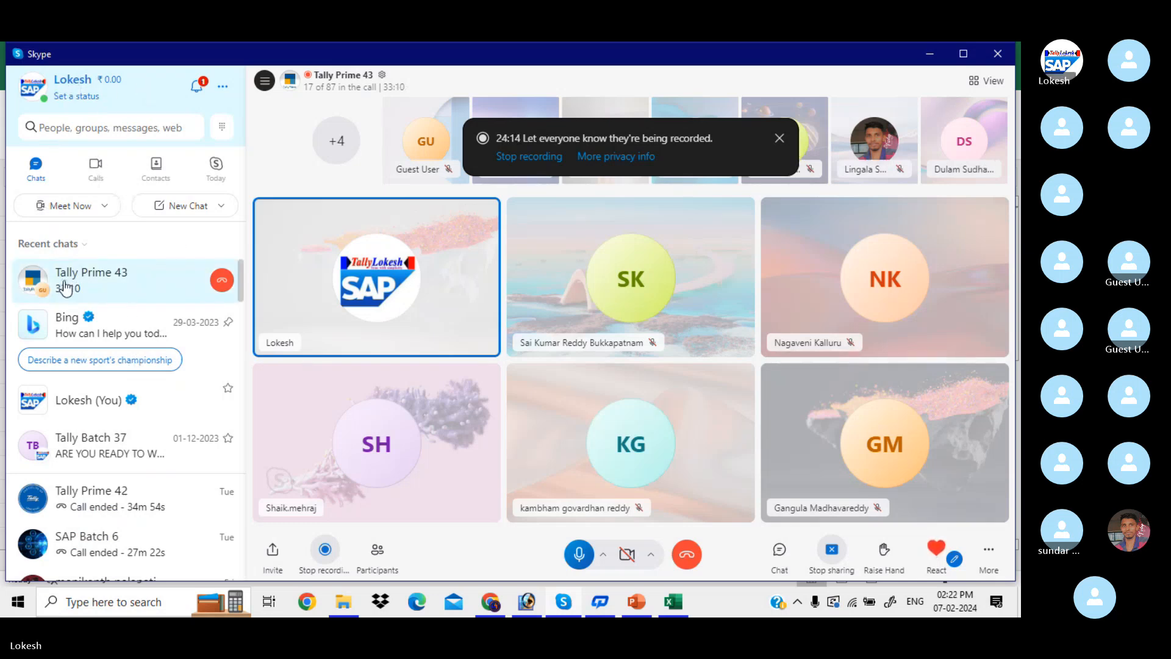
pyautogui.click(929, 56)
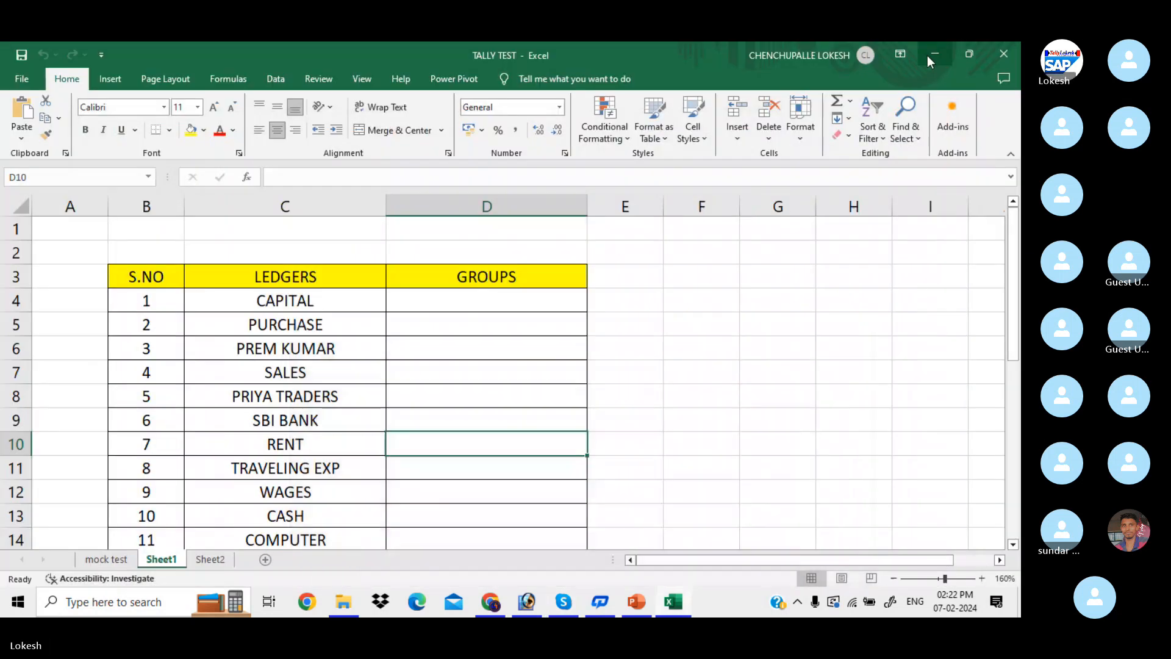
pyautogui.click(443, 348)
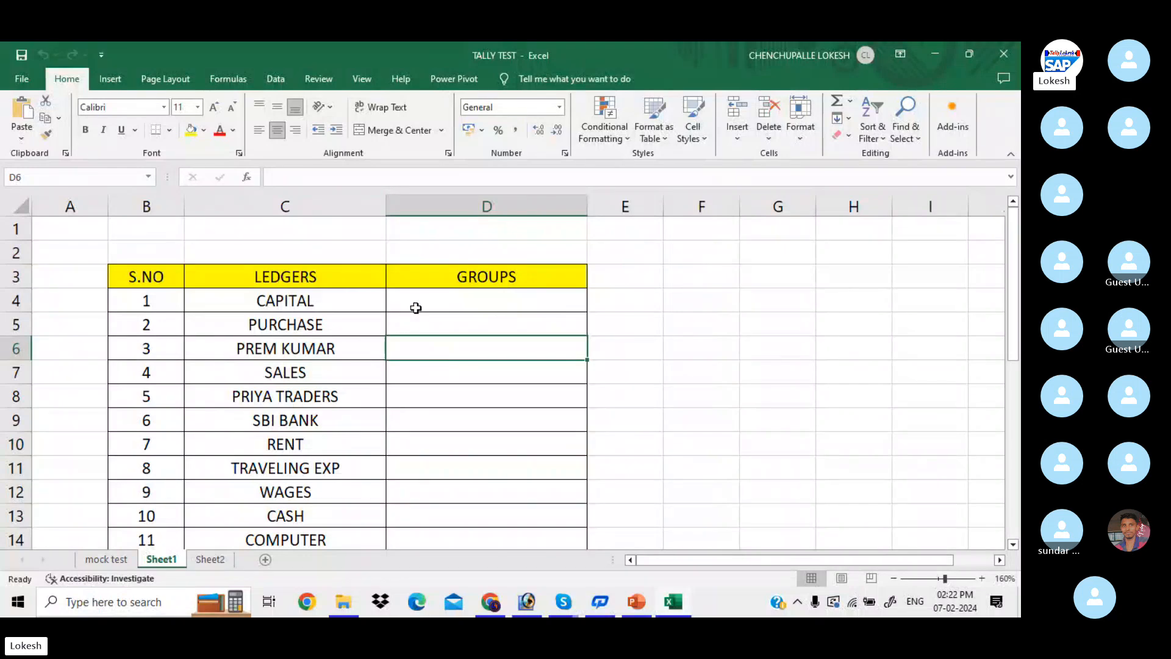
pyautogui.click(467, 299)
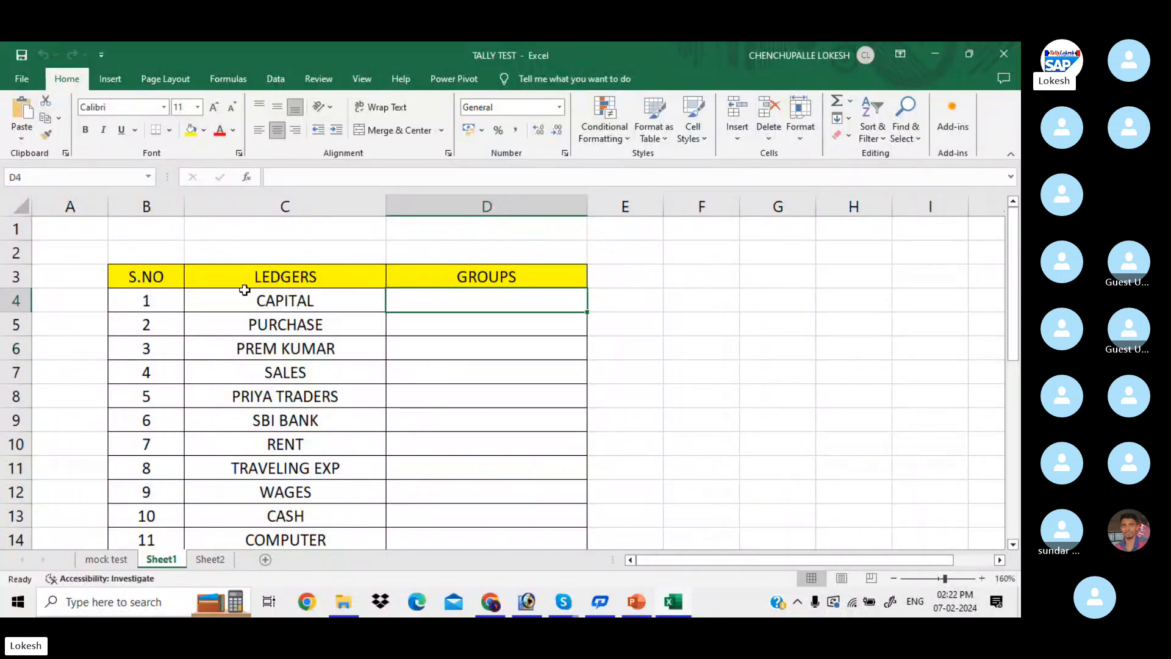
pyautogui.click(324, 297)
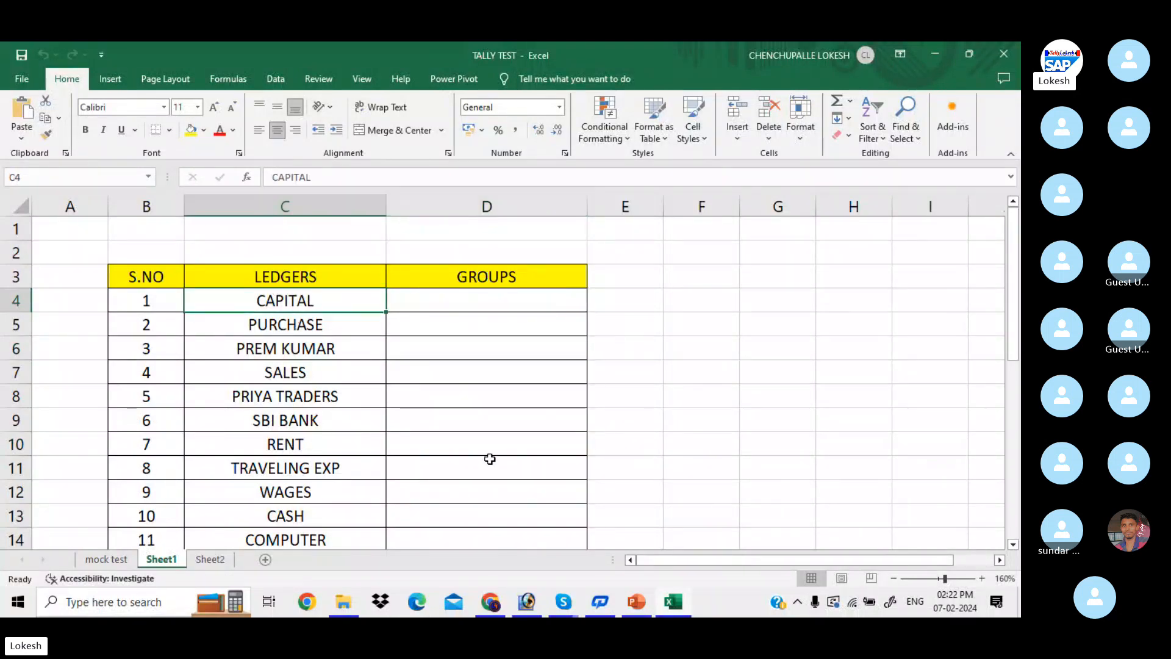
# Step: Switch to File Explorer and browse from TALLY DATA through 2021 Tally Prime Materials to the MATERIALS PDF 2021 folder
pyautogui.click(343, 604)
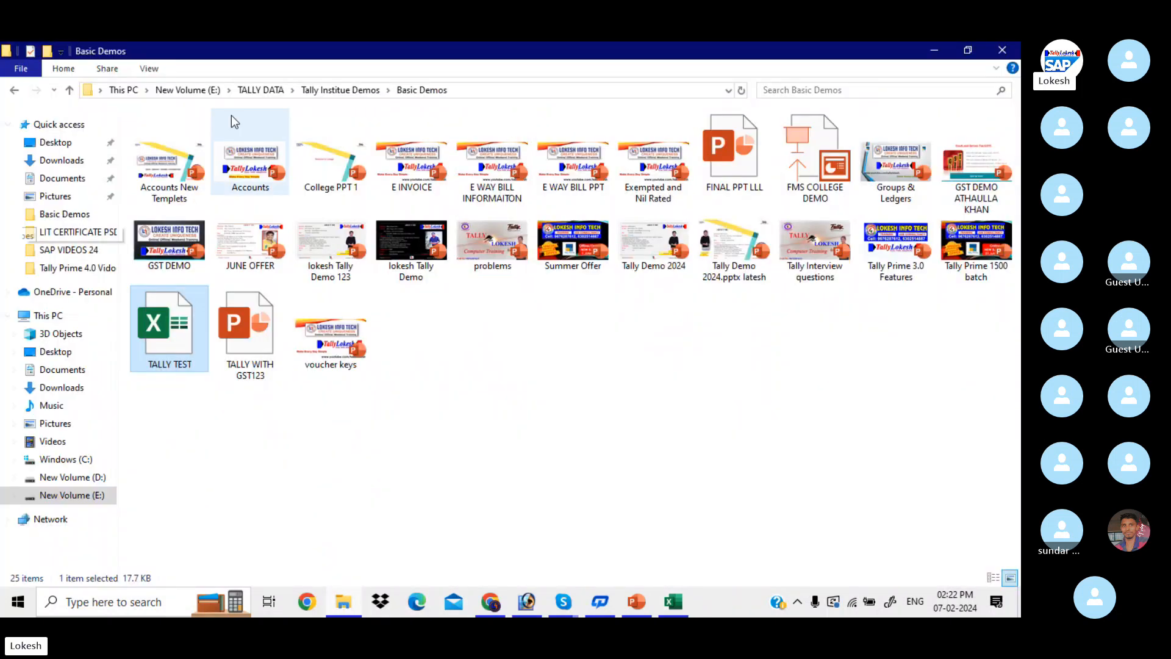
pyautogui.click(341, 90)
pyautogui.click(261, 90)
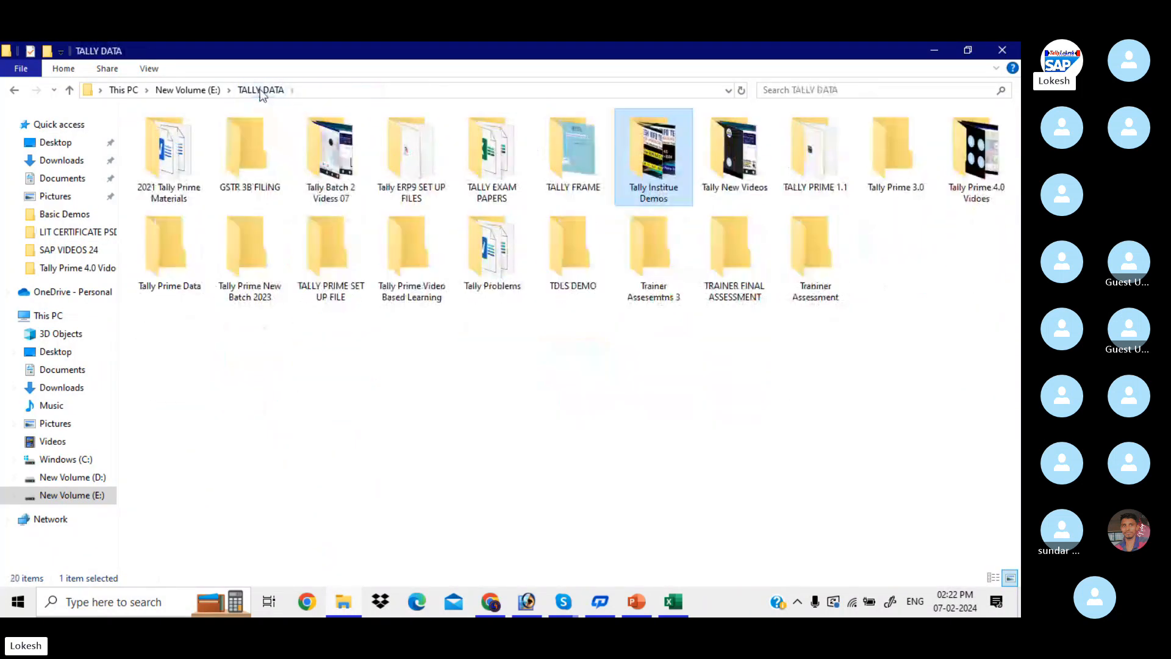
pyautogui.doubleClick(191, 145)
pyautogui.doubleClick(191, 145)
pyautogui.doubleClick(191, 145)
pyautogui.doubleClick(192, 144)
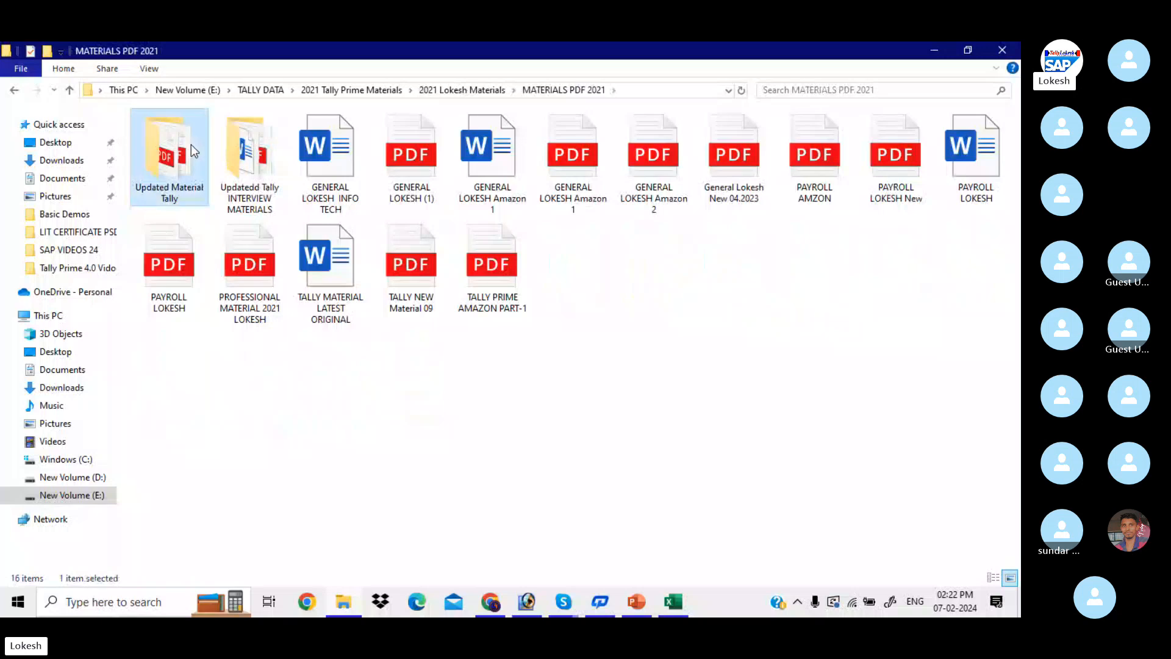
# Step: Open UPDATED Tally MATERIAL 24.pdf from the Updated Material Tally folder, closing the mistakenly opened Tally New Material 24 S.pdf
pyautogui.doubleClick(192, 145)
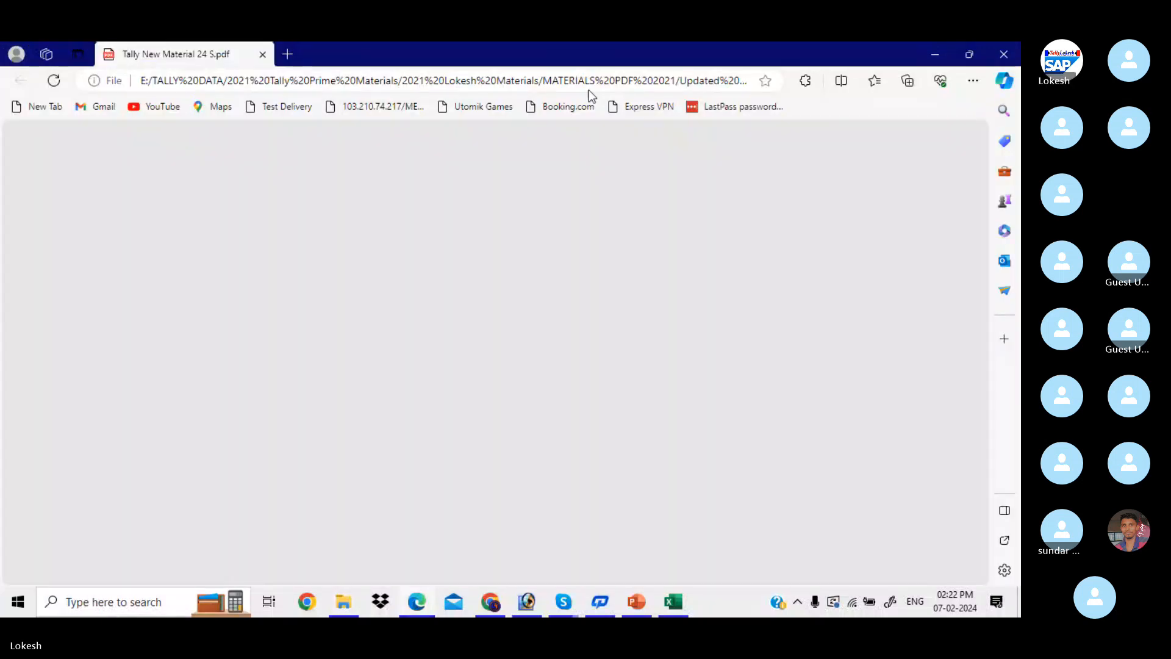
pyautogui.click(1004, 53)
pyautogui.doubleClick(249, 156)
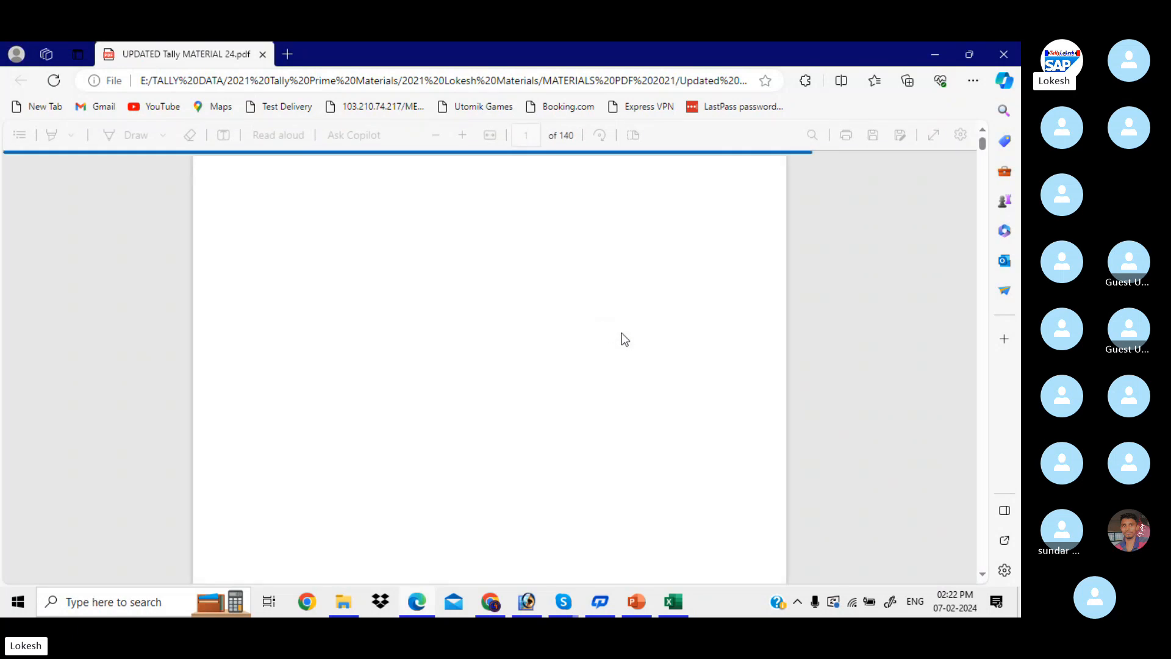
# Step: Find PROBLEM-1 for NEHA PVT LTD on page 52 of the PDF and display it at a reduced zoom
pyautogui.scroll(7, 629, 348)
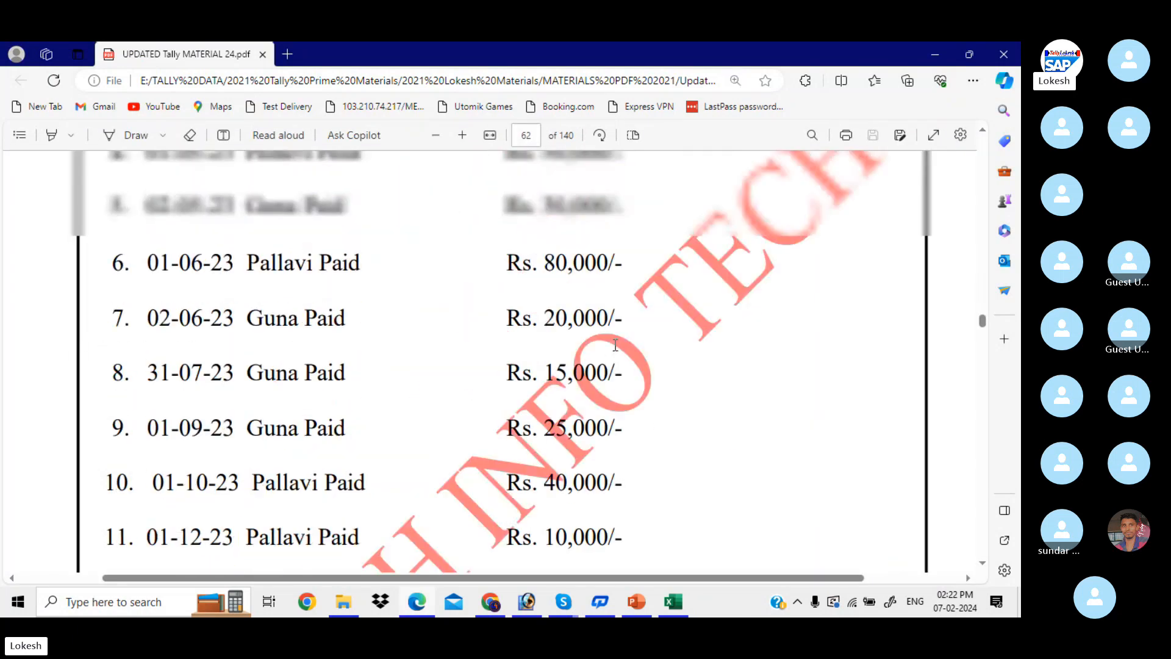
pyautogui.moveTo(983, 320); pyautogui.dragTo(983, 260)
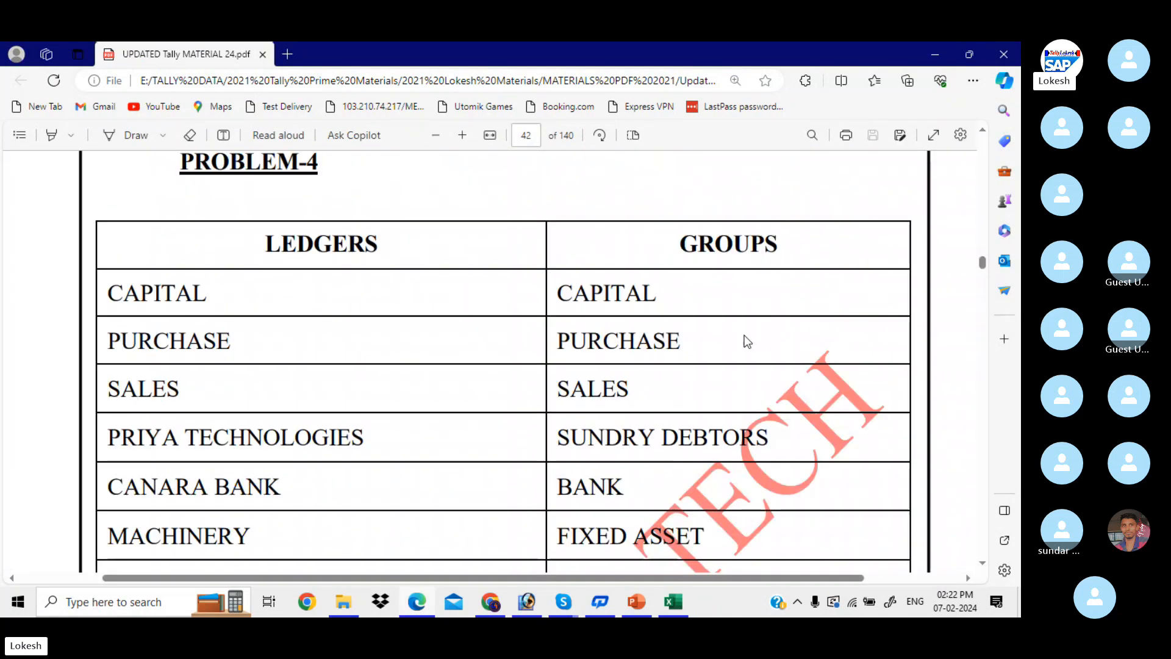
pyautogui.scroll(-10, 752, 342)
pyautogui.scroll(-10, 778, 324)
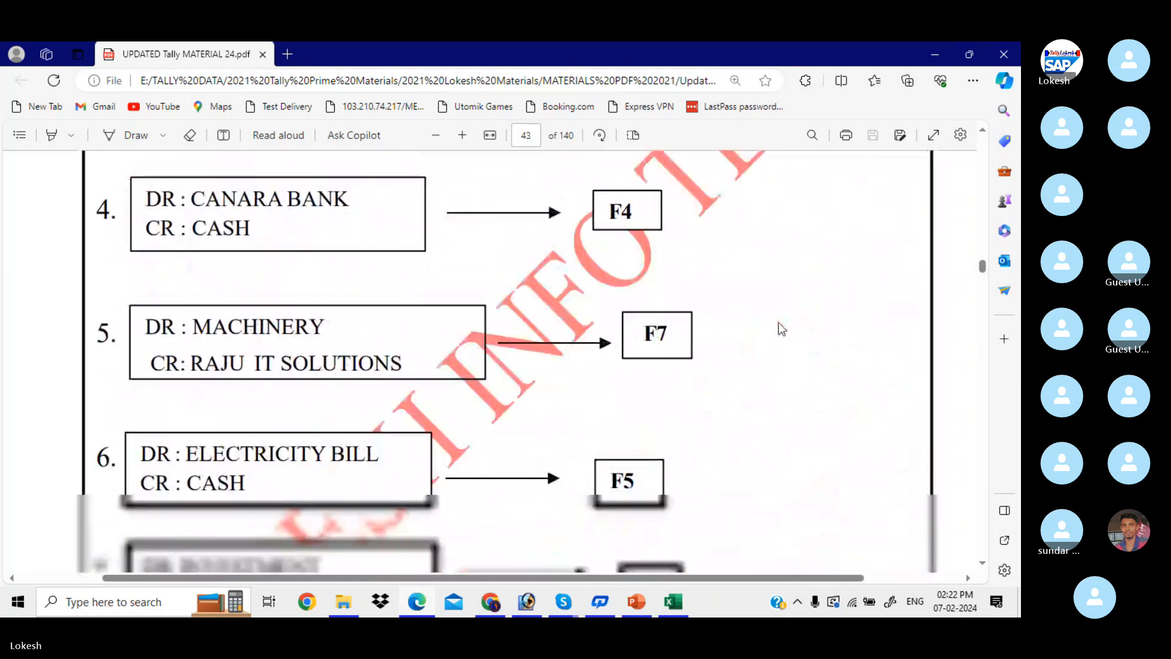
pyautogui.moveTo(984, 268); pyautogui.dragTo(983, 294)
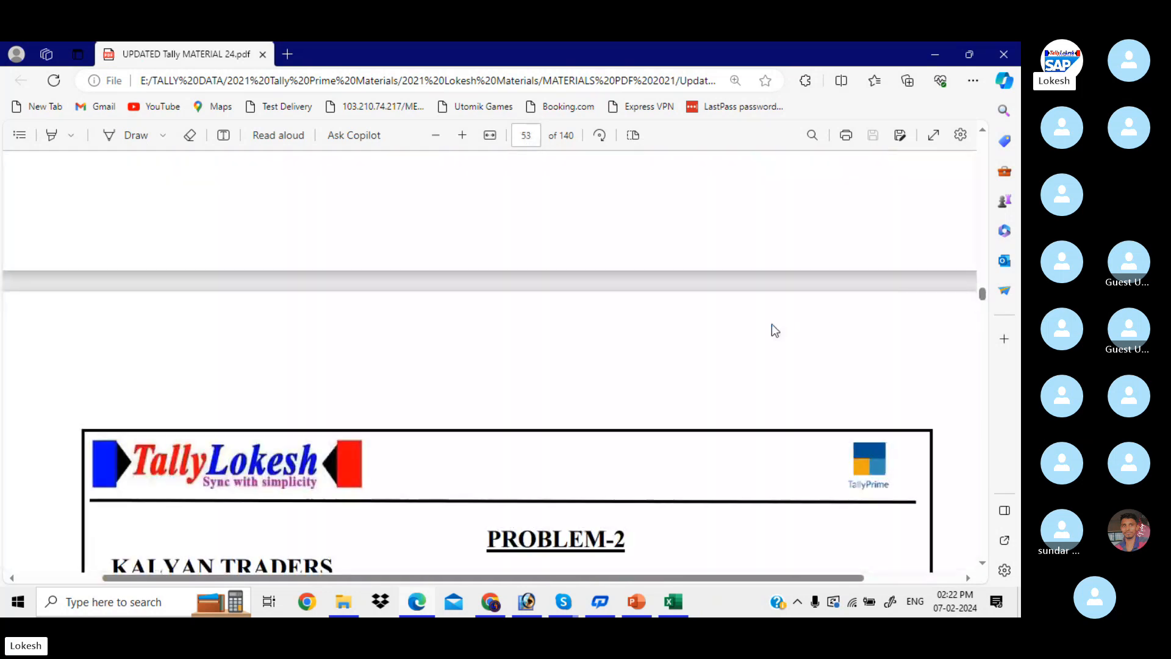
pyautogui.scroll(-10, 771, 324)
pyautogui.scroll(7, 738, 339)
pyautogui.scroll(10, 734, 335)
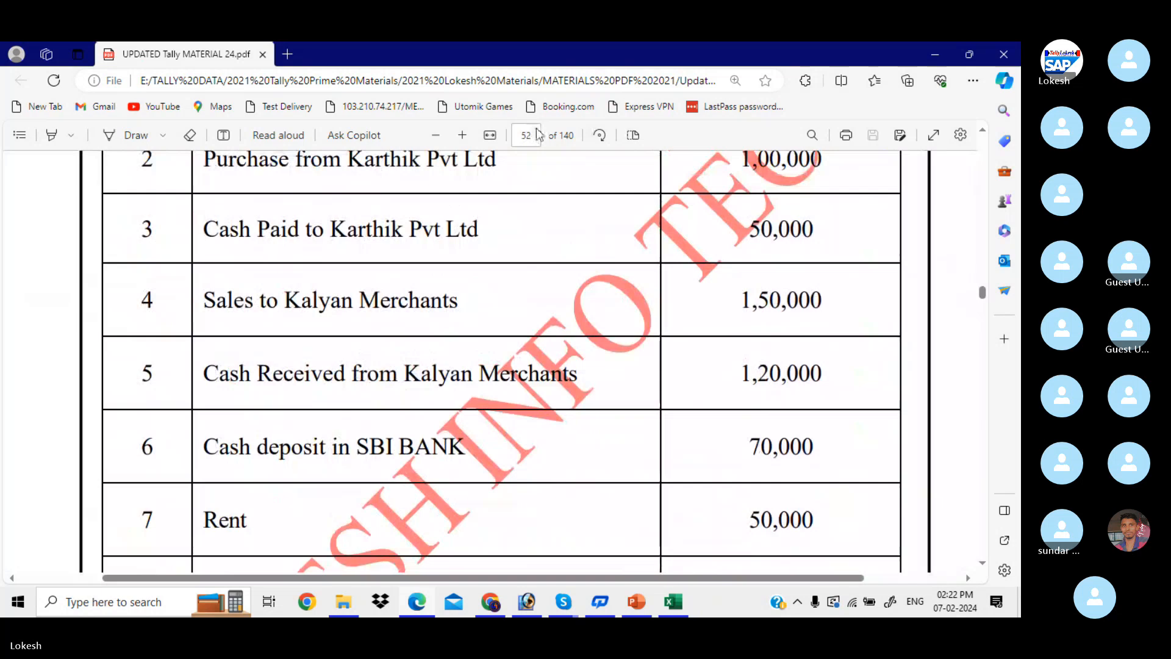
pyautogui.click(437, 136)
pyautogui.click(436, 135)
pyautogui.scroll(4, 518, 262)
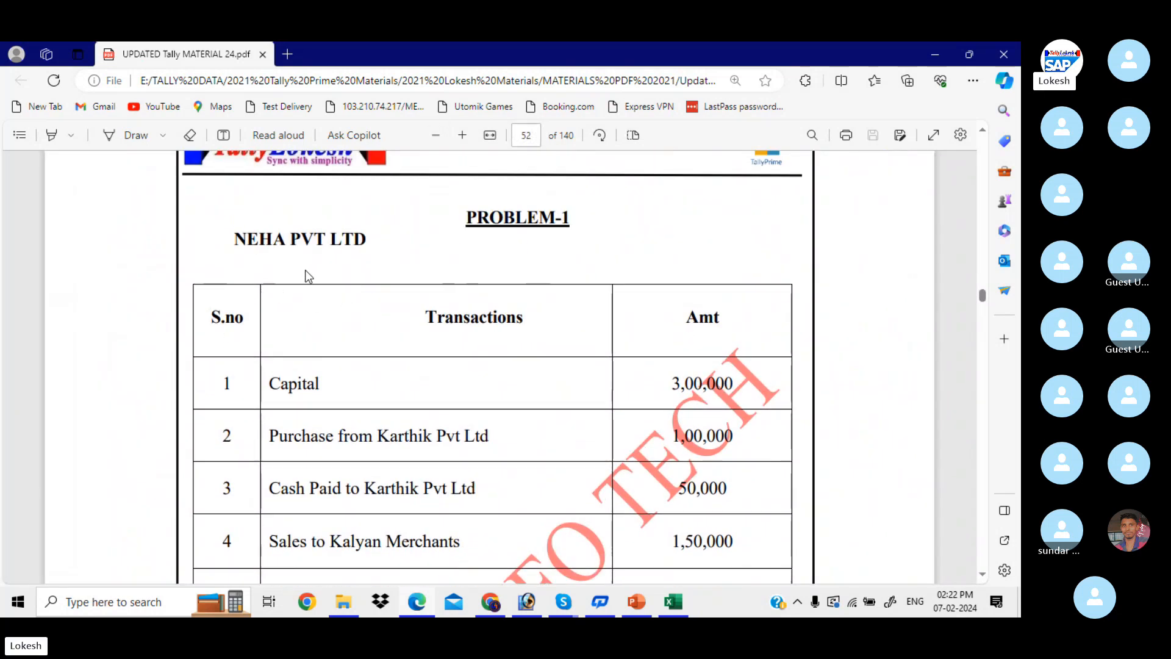
# Step: Read through the ten transactions and their amounts in the NEHA PVT LTD problem
pyautogui.scroll(-2, 458, 294)
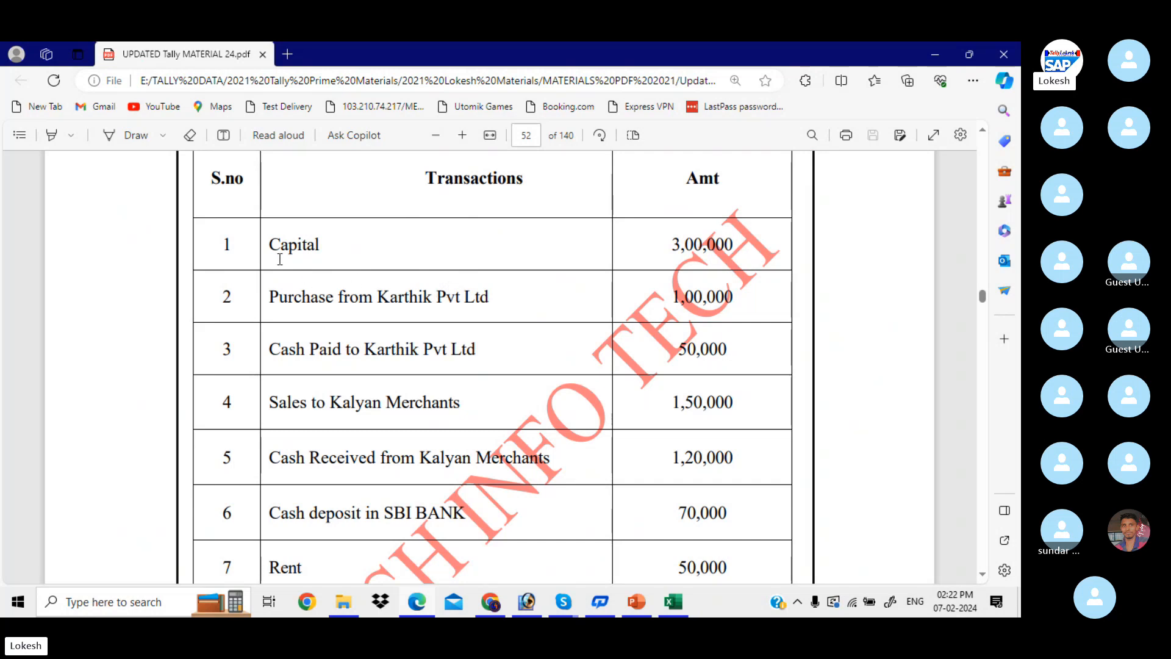
pyautogui.scroll(-3, 342, 290)
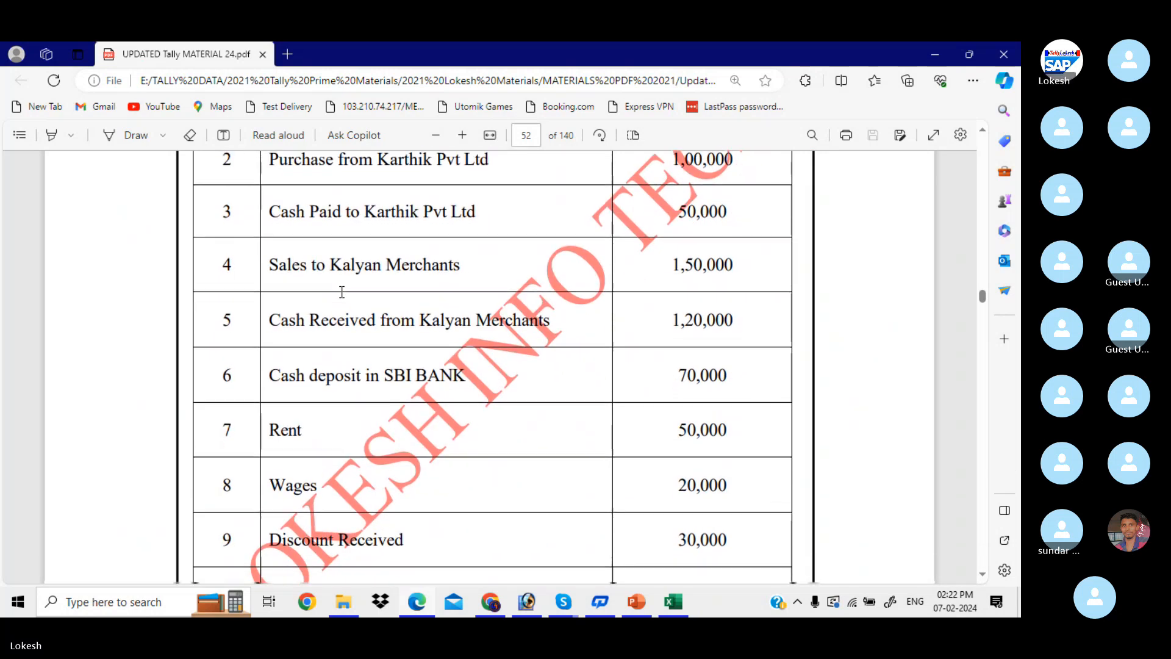
pyautogui.scroll(-1, 342, 292)
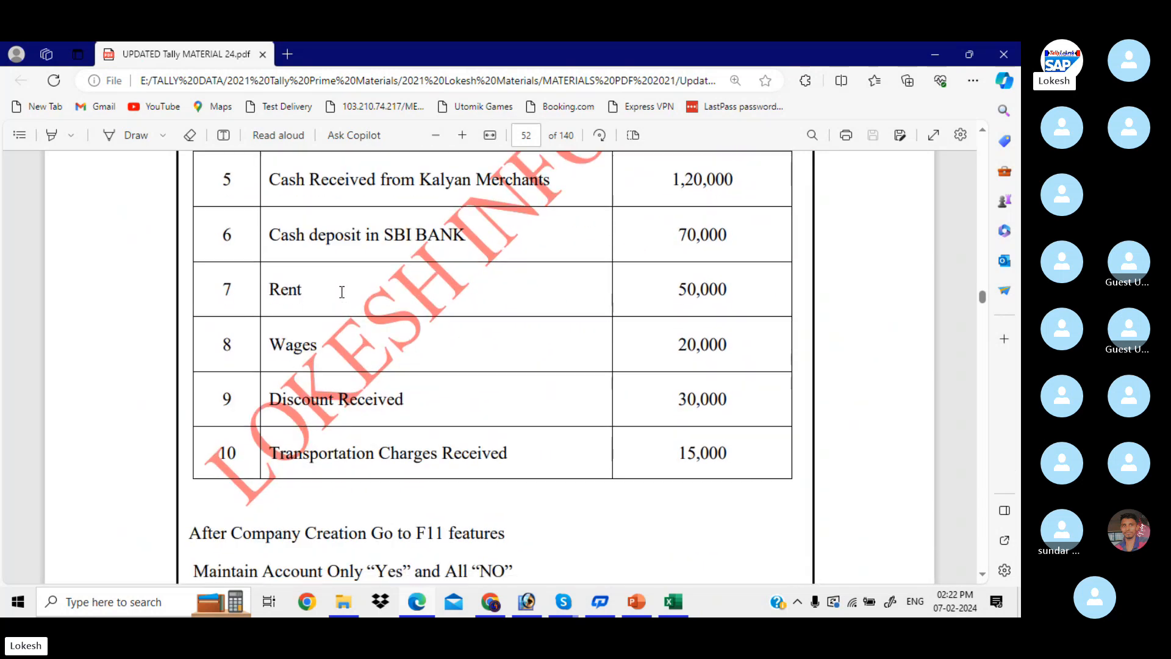
pyautogui.scroll(5, 342, 291)
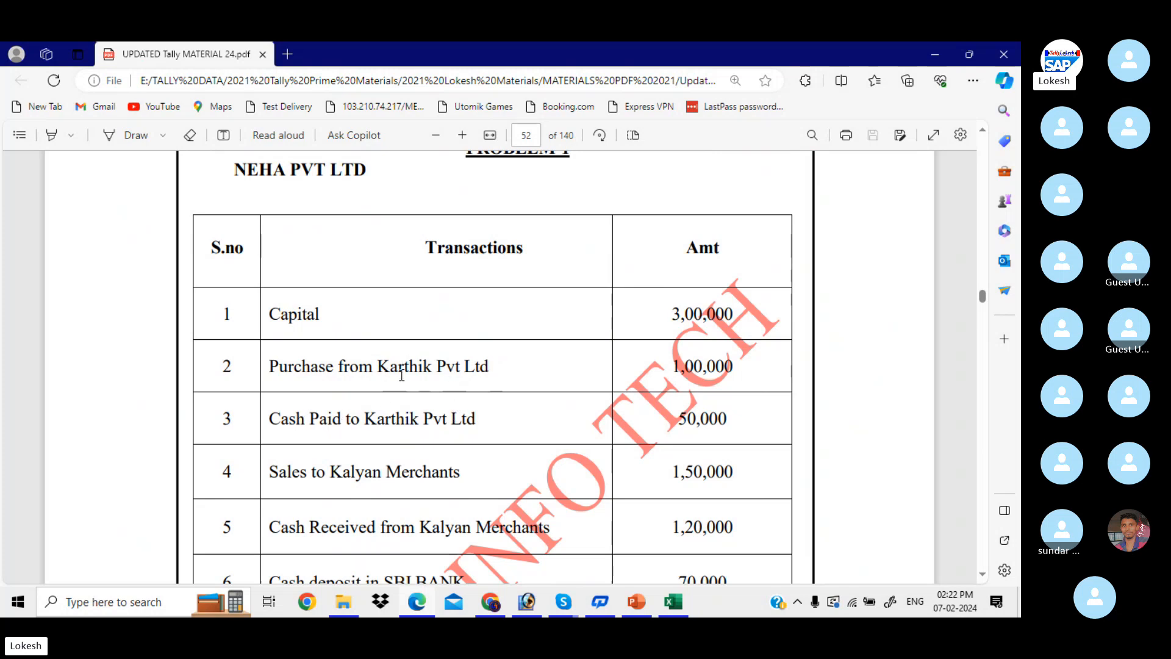
# Step: Highlight the transactions from Capital to the SBI BANK cash deposit, clear the selection, and review the whole table at a smaller zoom
pyautogui.scroll(-2, 401, 374)
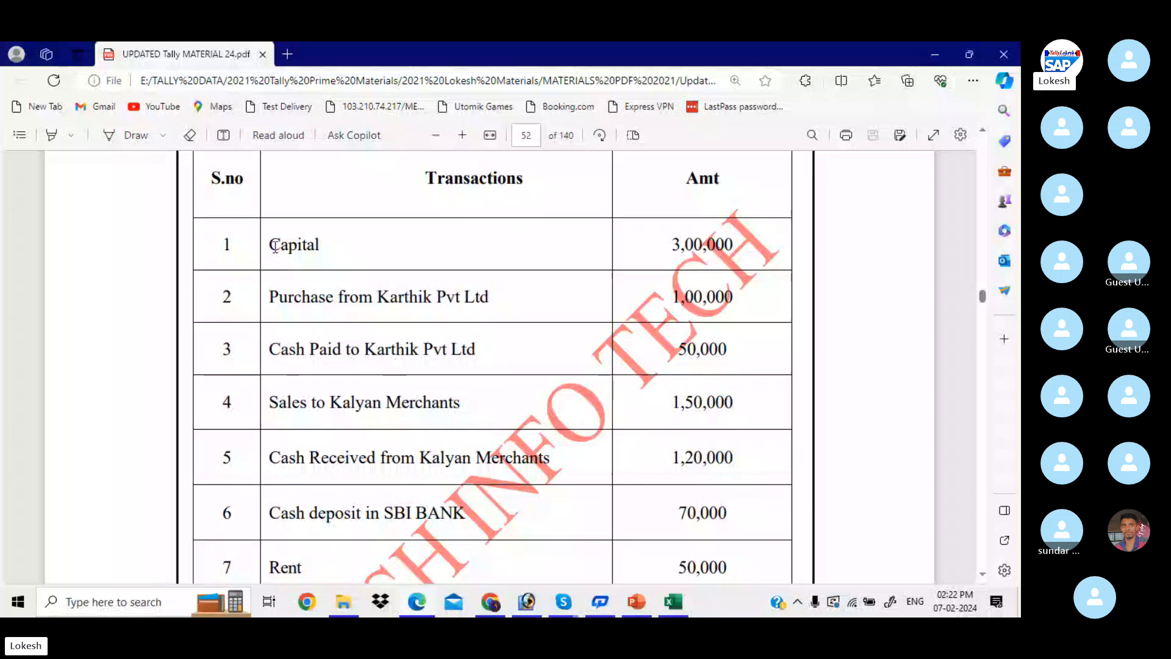
pyautogui.moveTo(275, 247); pyautogui.dragTo(539, 517)
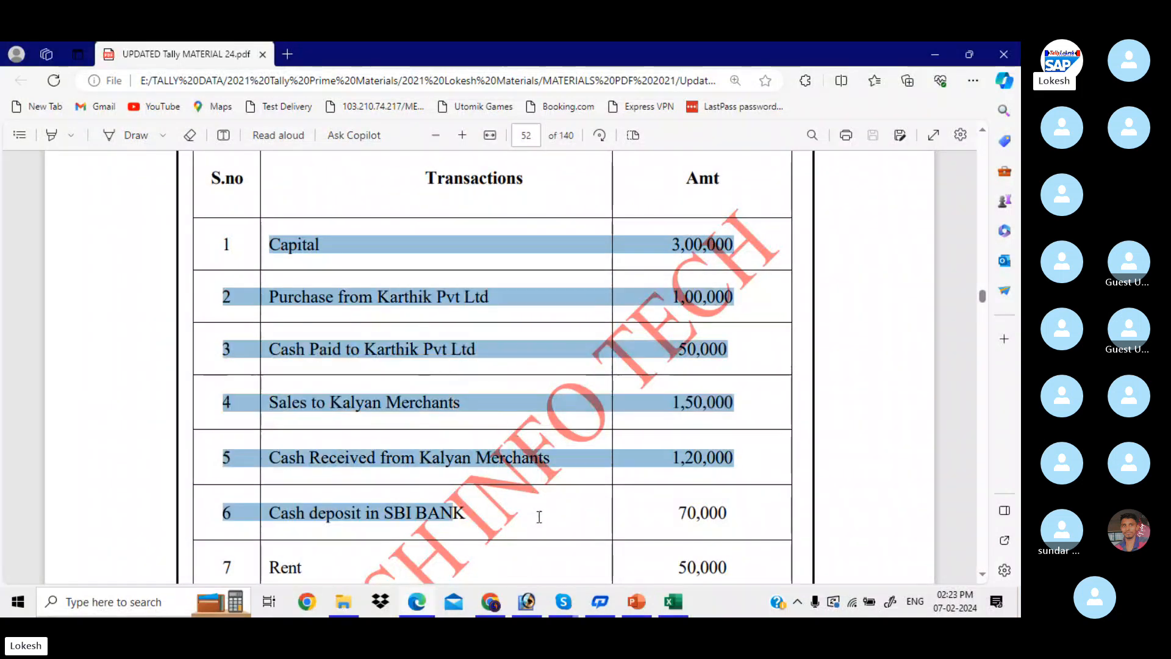
pyautogui.click(396, 377)
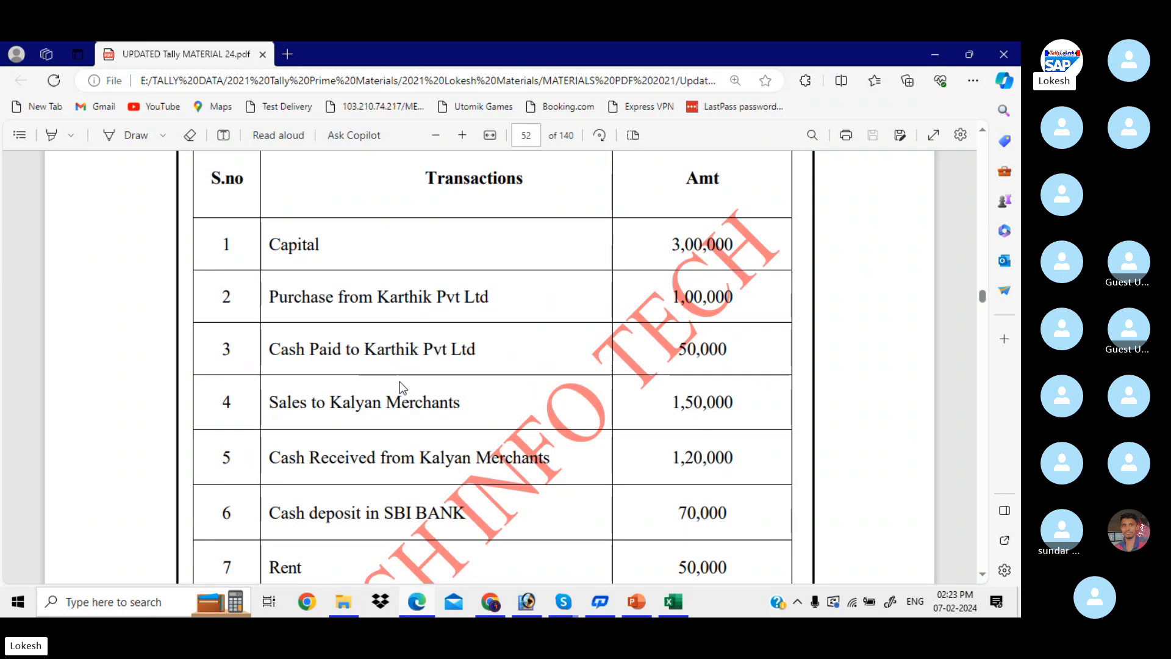
pyautogui.scroll(-3, 408, 384)
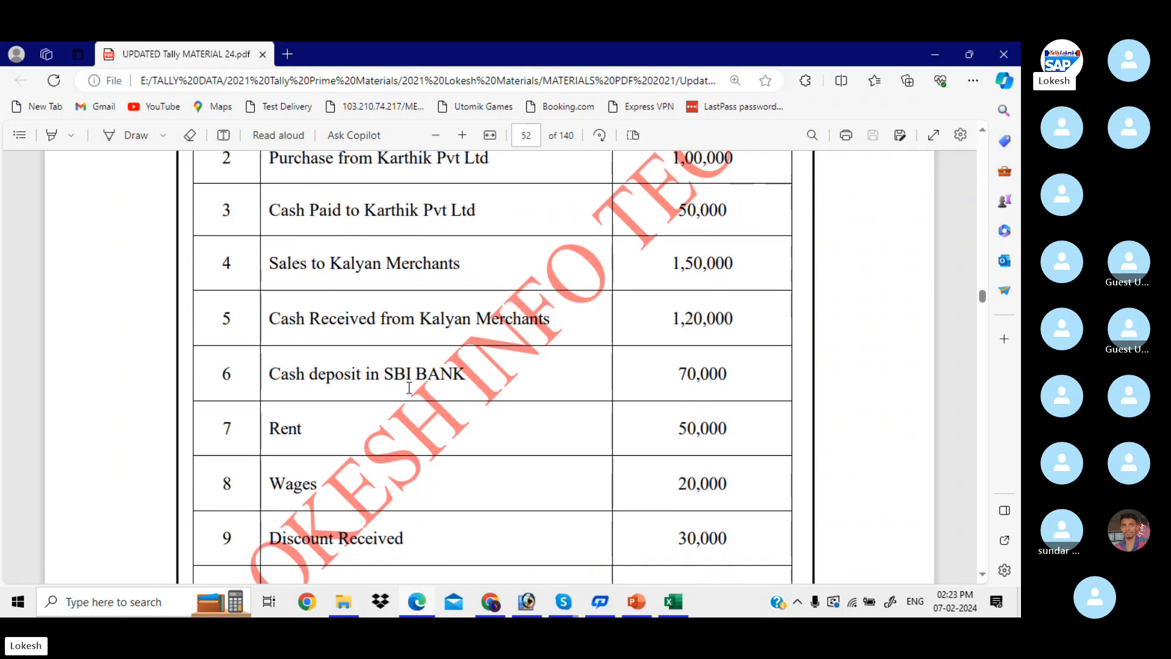
pyautogui.scroll(-1, 409, 388)
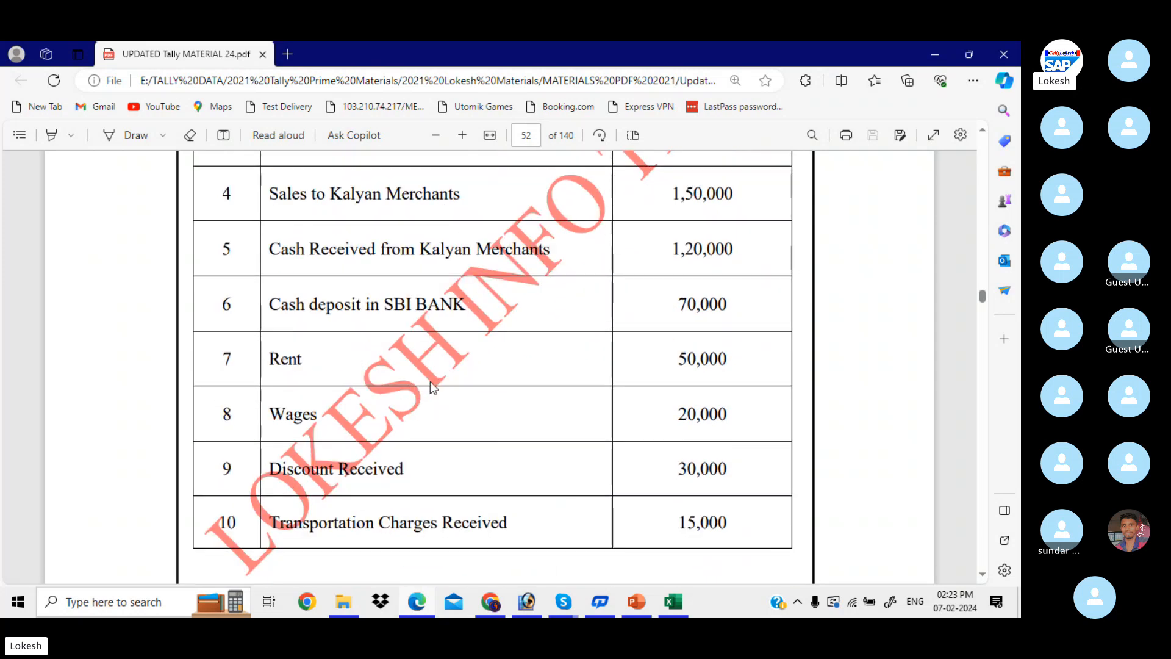
pyautogui.click(435, 135)
pyautogui.scroll(1, 439, 266)
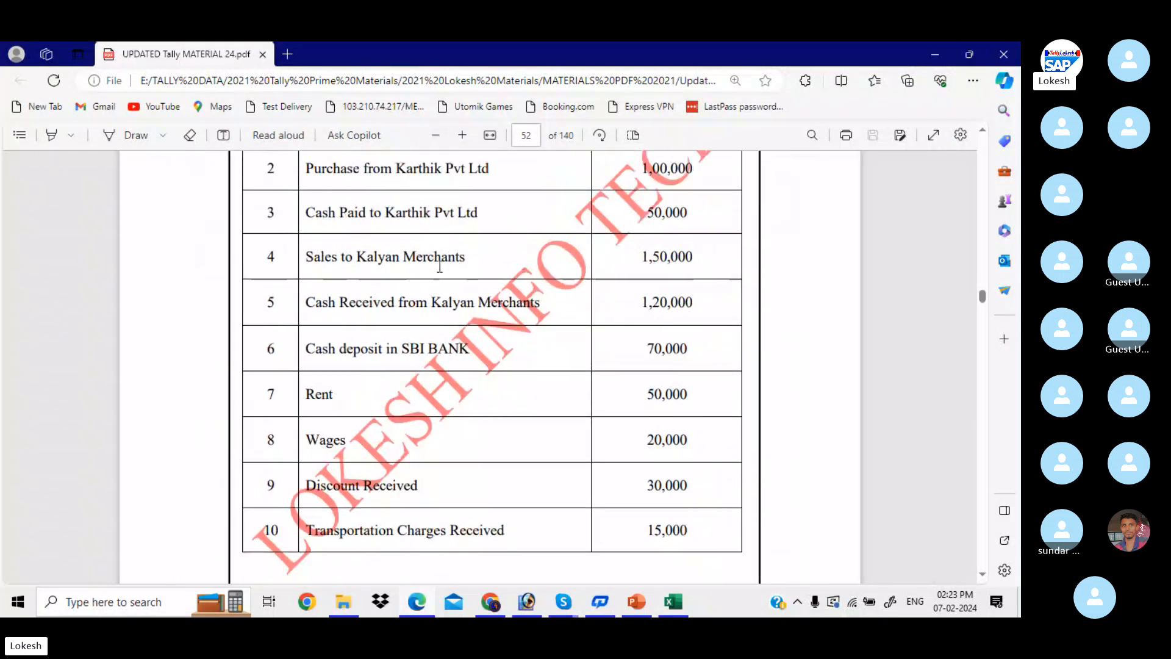
pyautogui.scroll(1, 439, 266)
pyautogui.scroll(1, 439, 267)
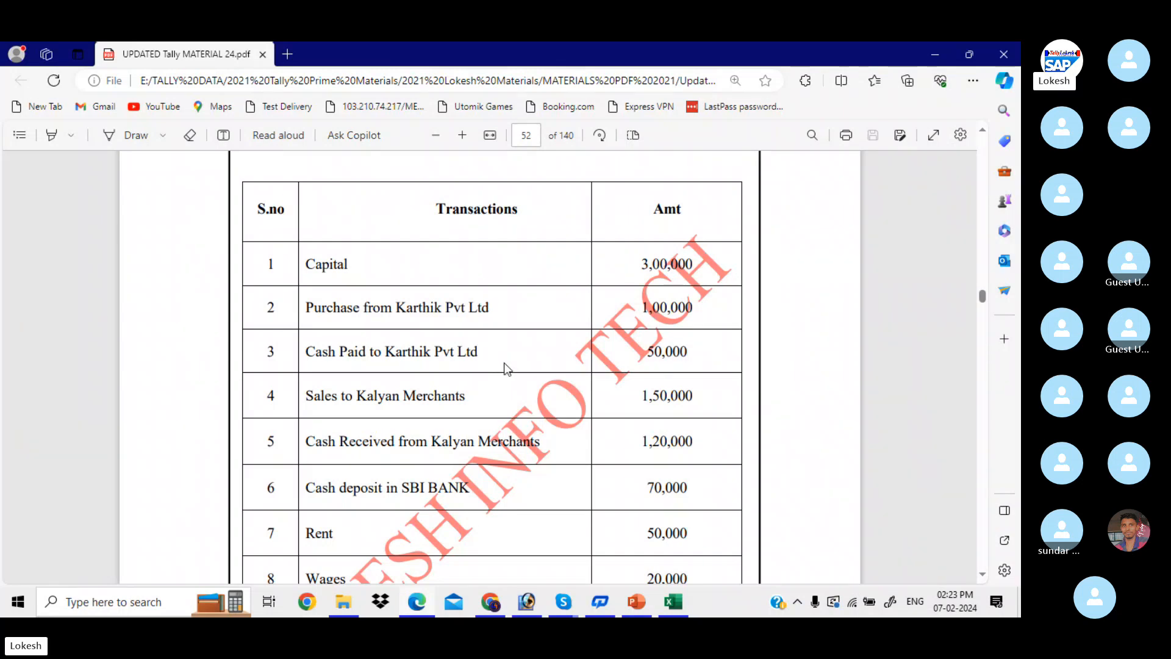
# Step: Switch to Skype, check the maximized call window and its general options, and return to the transactions PDF in Edge
pyautogui.moveTo(564, 603)
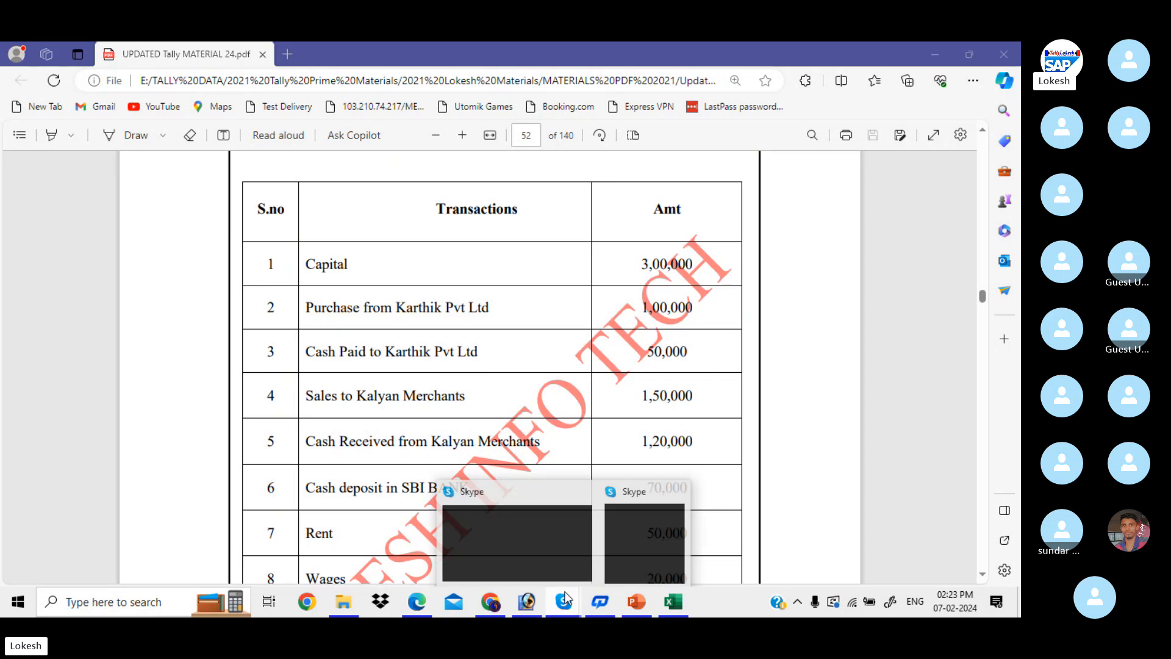
pyautogui.click(551, 535)
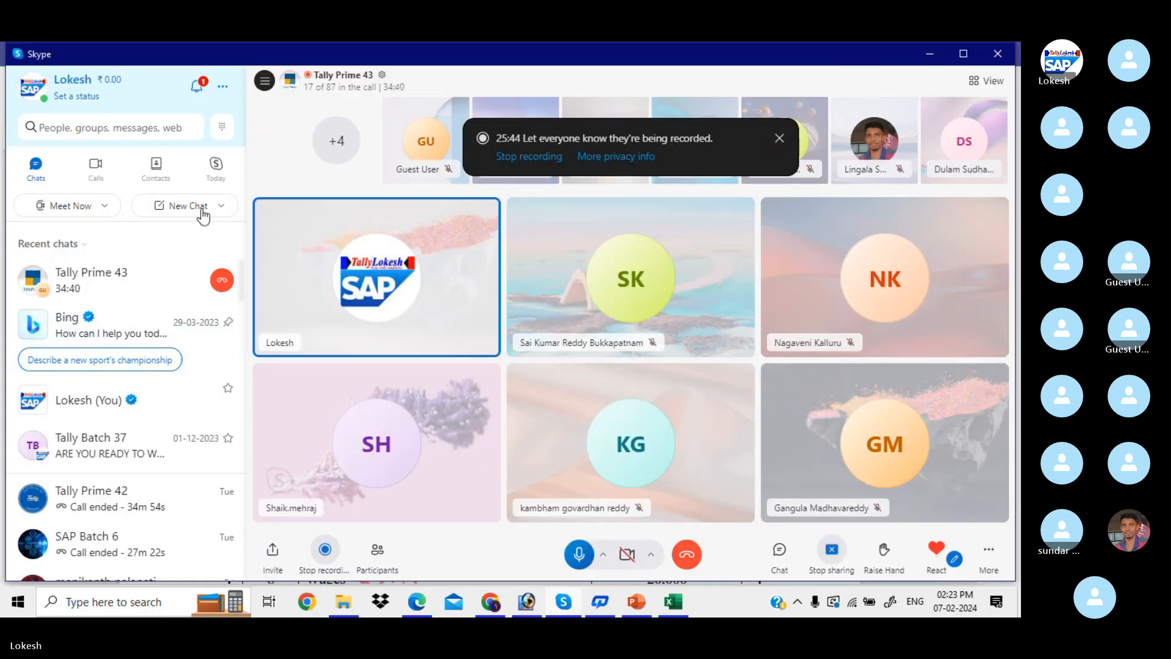
pyautogui.click(970, 58)
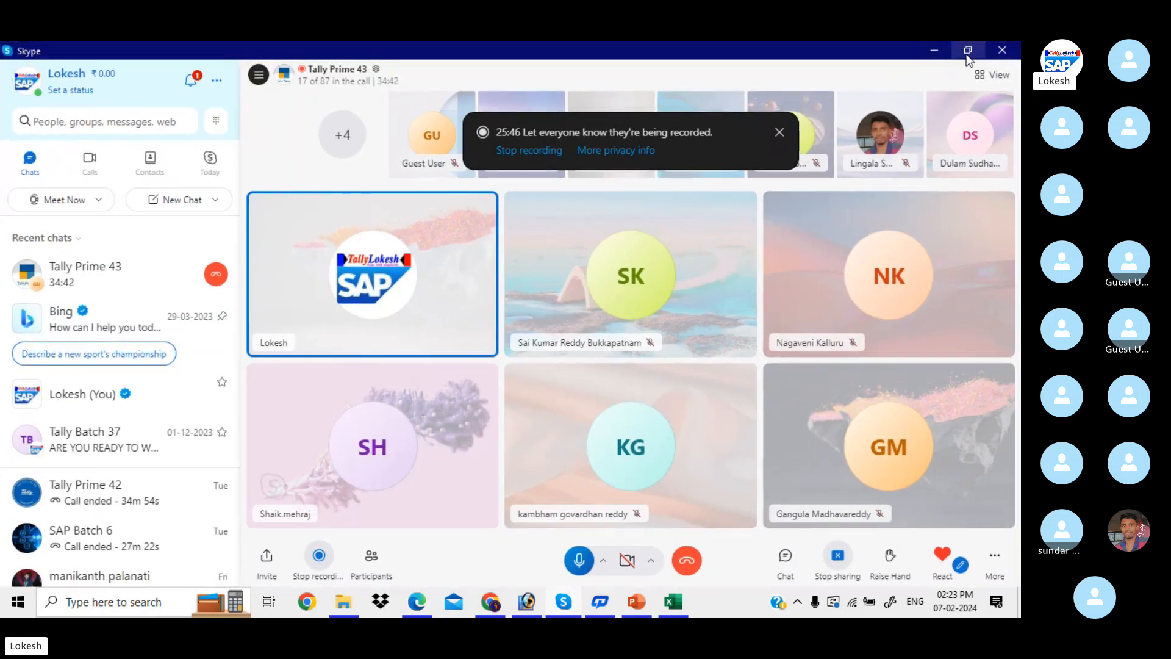
pyautogui.click(948, 576)
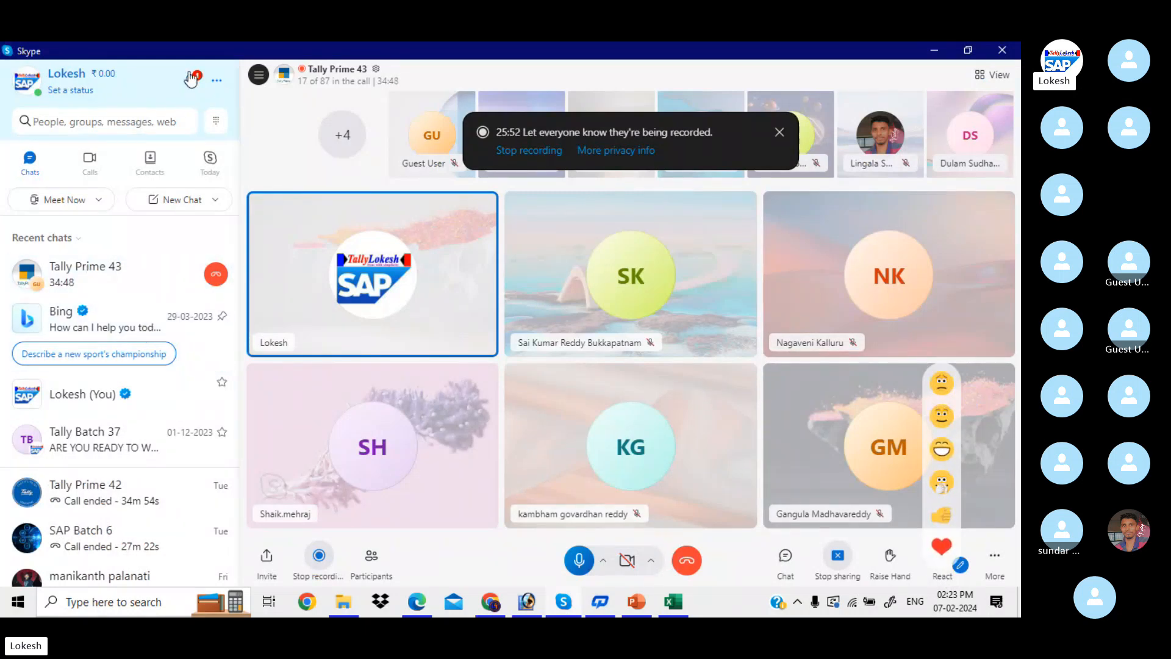
pyautogui.click(217, 79)
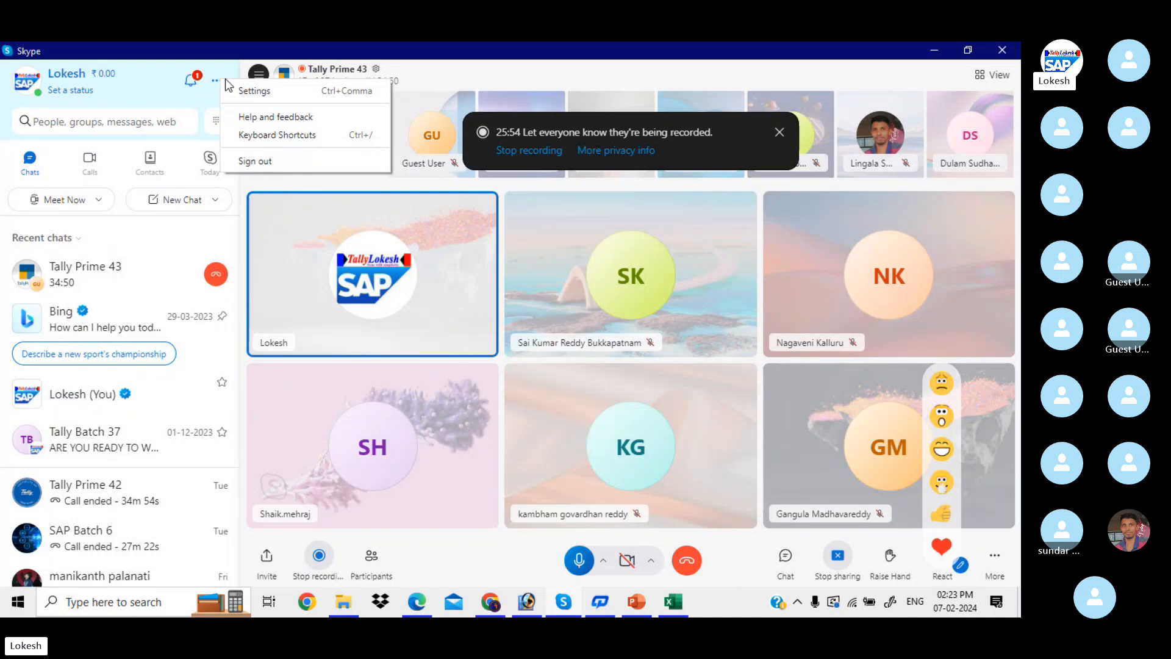
pyautogui.click(229, 221)
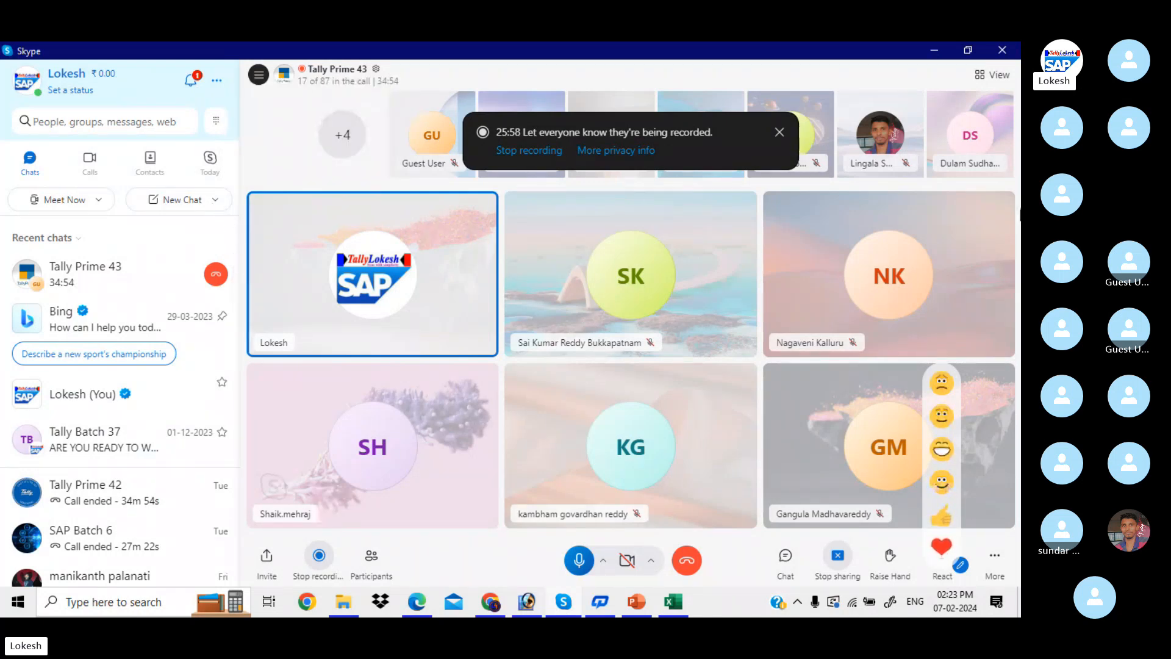
pyautogui.click(938, 48)
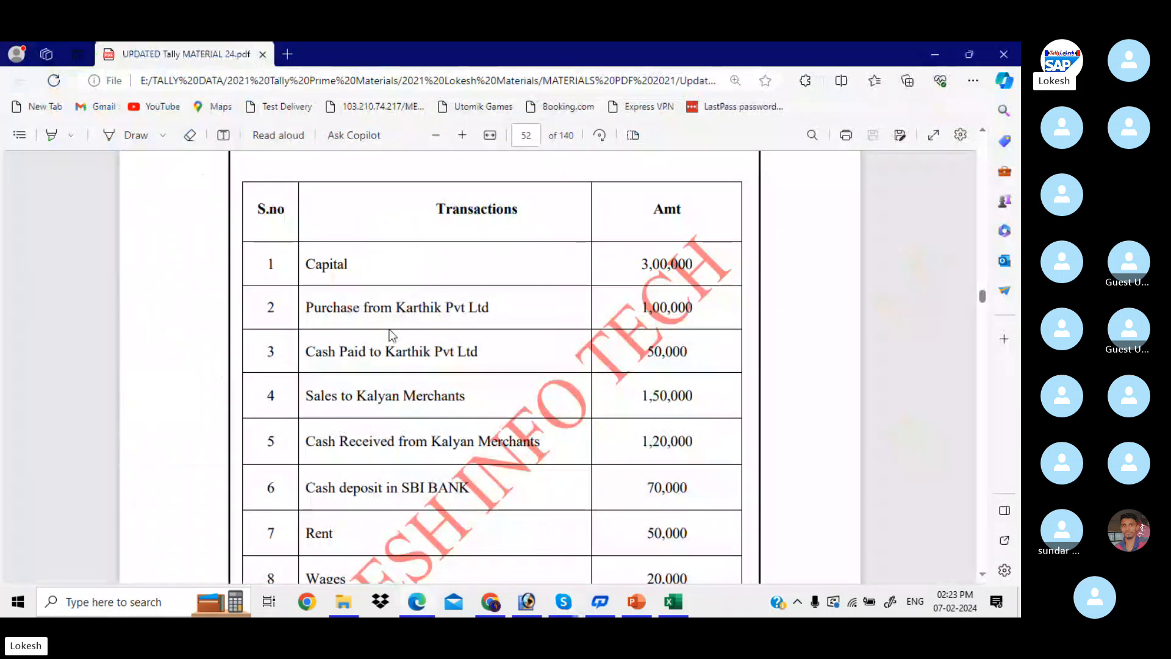
pyautogui.scroll(-1, 409, 331)
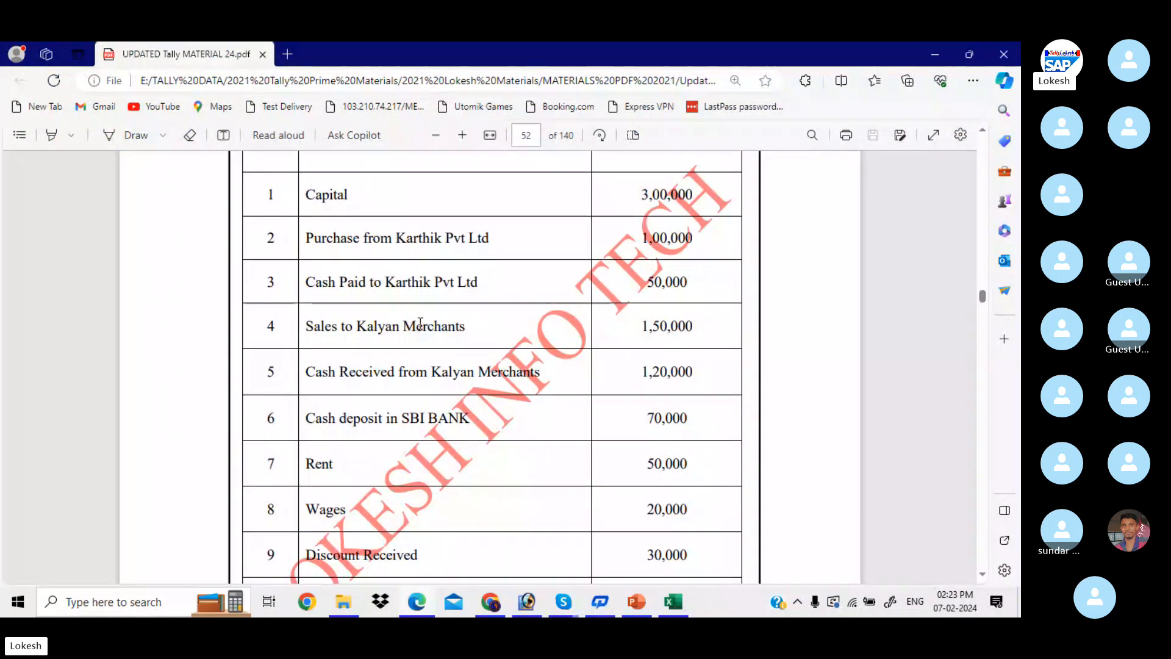
pyautogui.scroll(1, 421, 323)
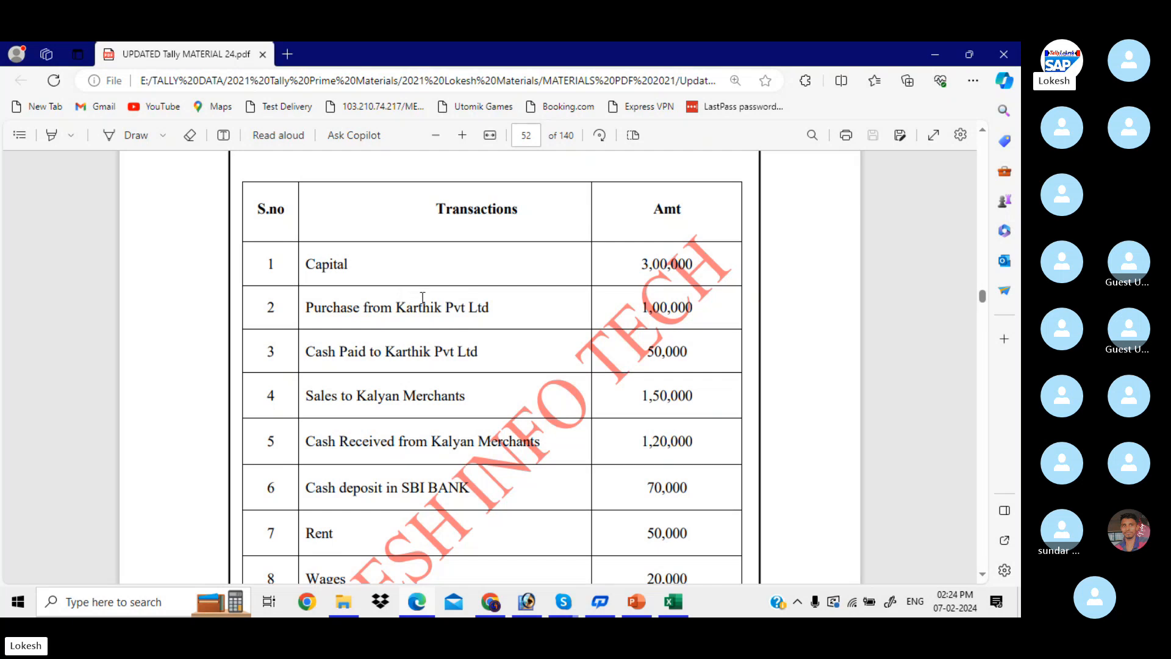
pyautogui.scroll(-1, 427, 305)
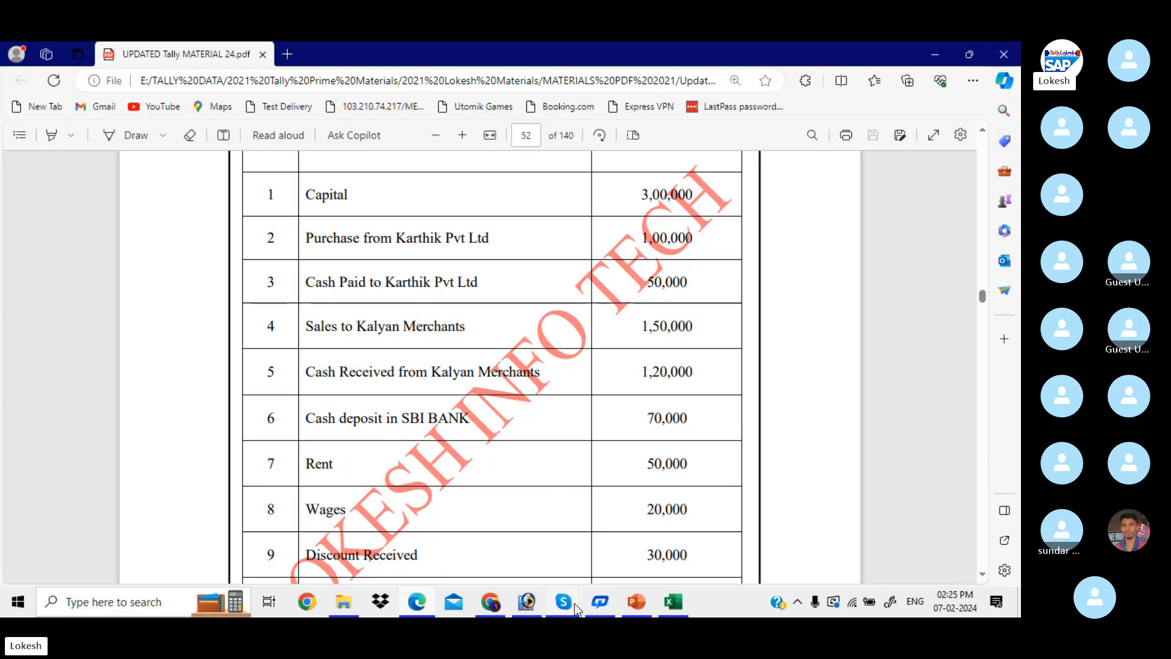
# Step: Check the Tally Prime 43 group call in Skype and go back to the NEHA PVT LTD transactions in Edge
pyautogui.moveTo(568, 607)
pyautogui.click(545, 551)
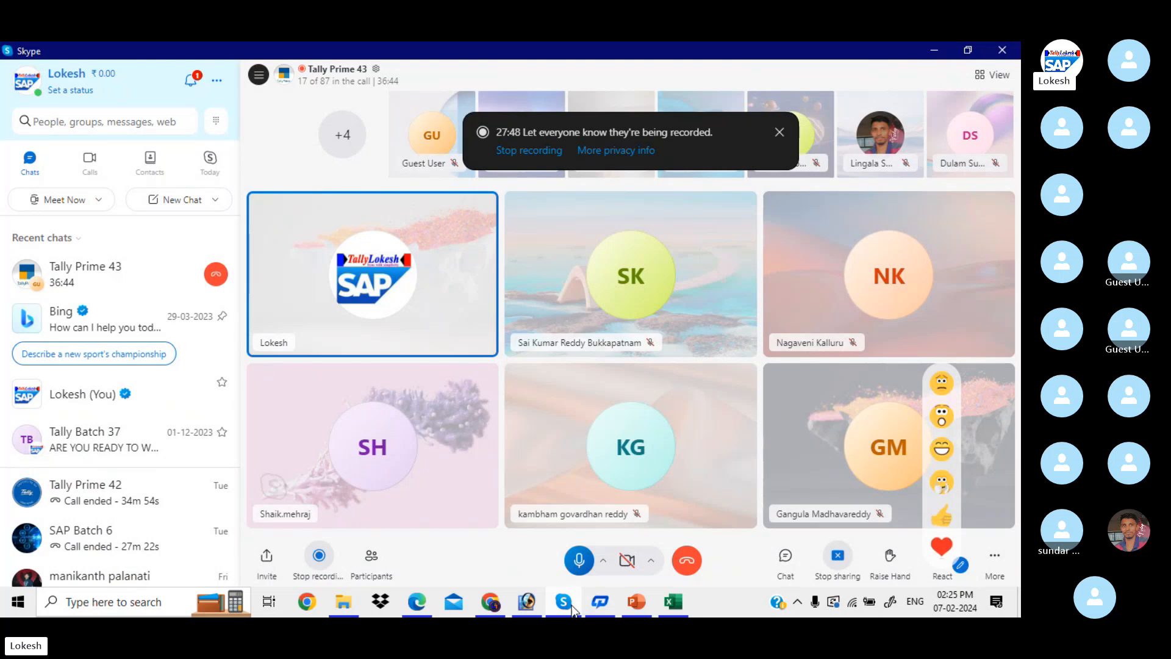
pyautogui.moveTo(566, 604)
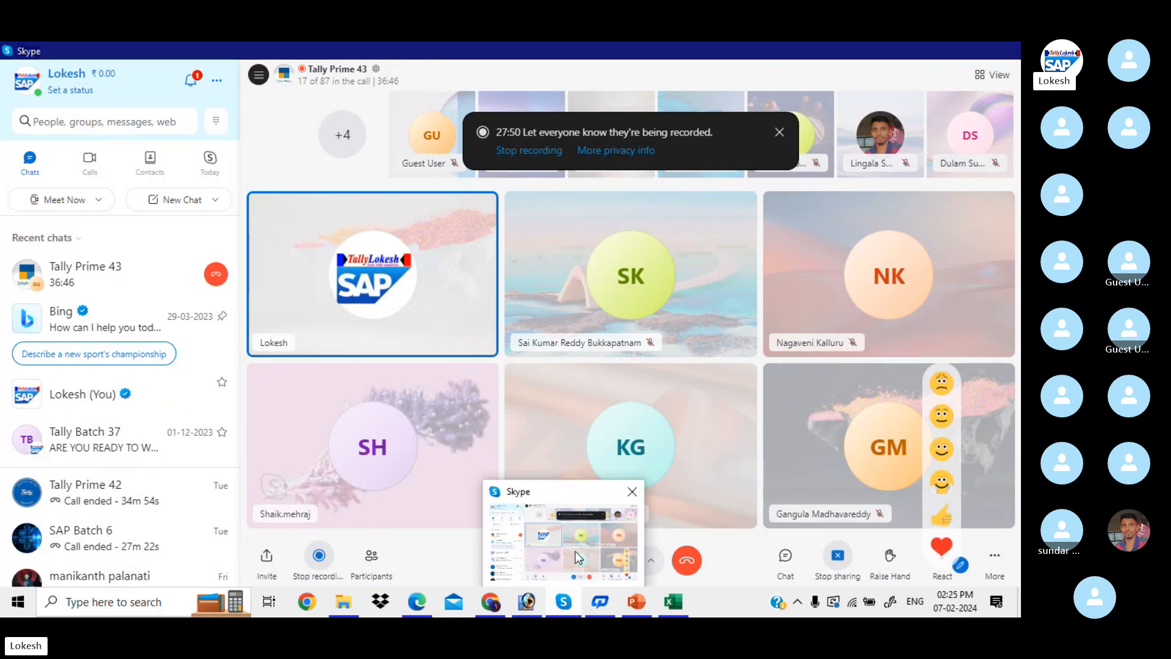
pyautogui.moveTo(640, 604)
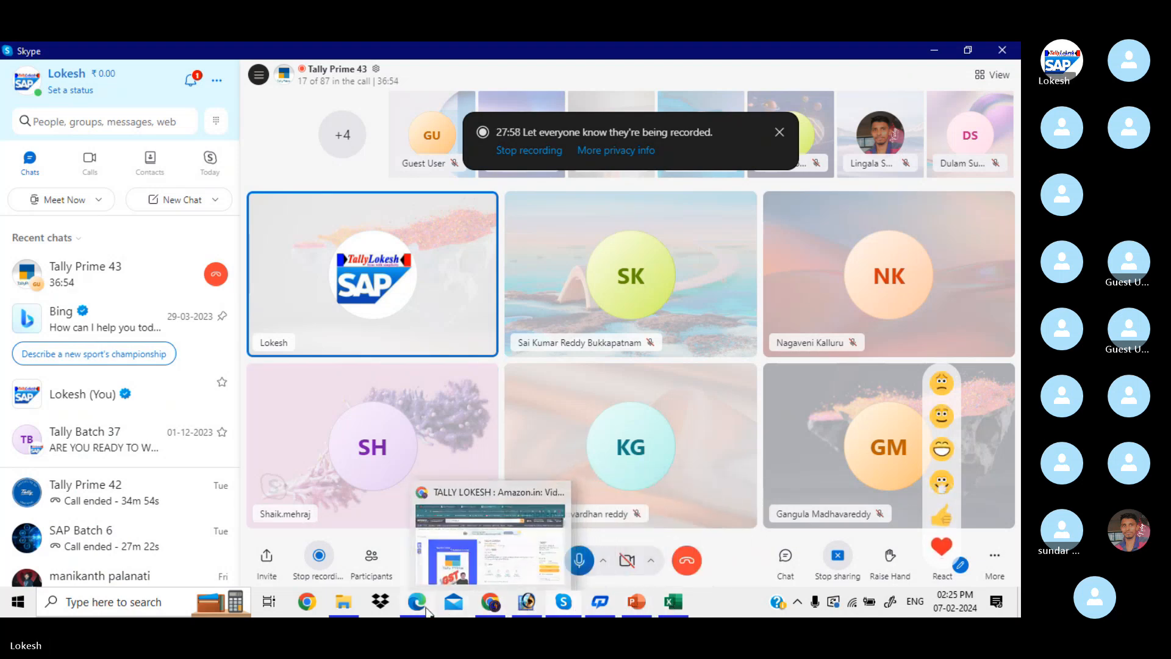
pyautogui.moveTo(420, 602)
pyautogui.click(426, 558)
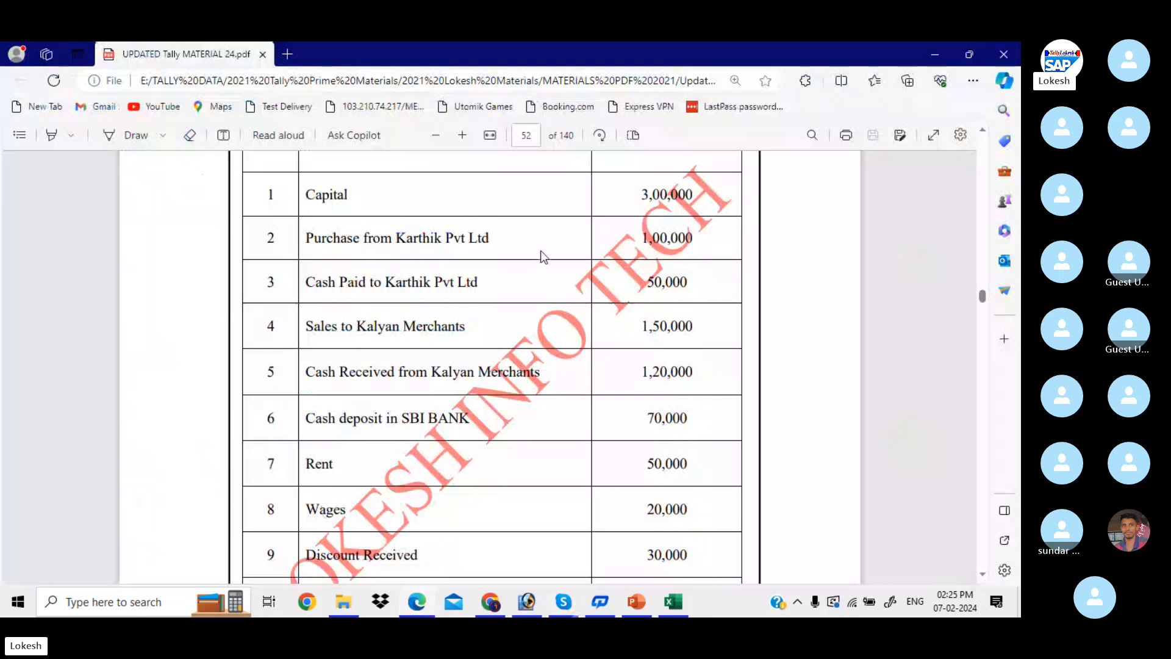
# Step: Point out the first three transactions by selecting their text in turn: Capital, Purchase from Karthik Pvt Ltd, and Cash Paid to Karthik Pvt Ltd
pyautogui.scroll(2, 544, 253)
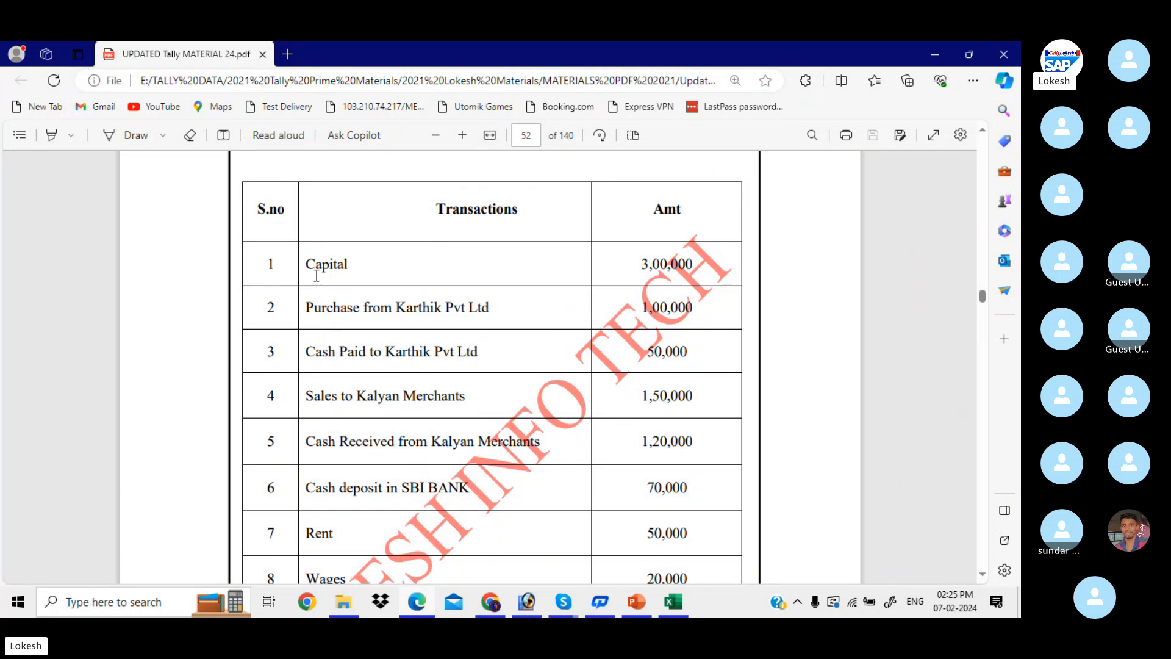
pyautogui.moveTo(308, 264); pyautogui.dragTo(354, 275)
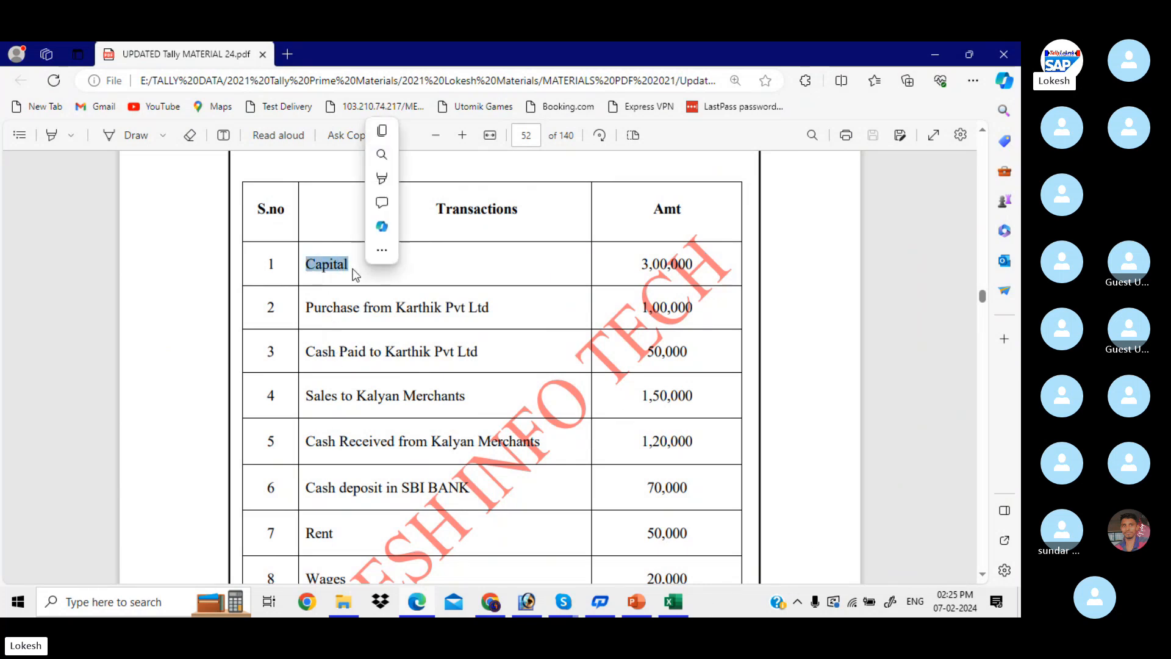
pyautogui.moveTo(305, 309); pyautogui.dragTo(491, 309)
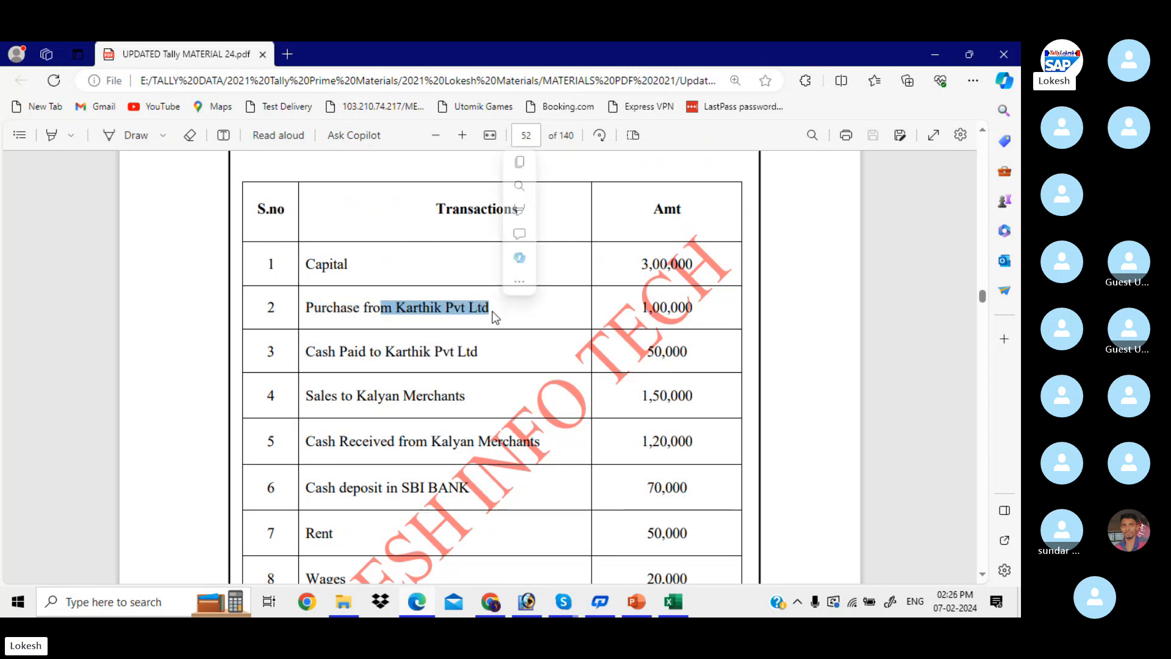
pyautogui.scroll(-1, 417, 308)
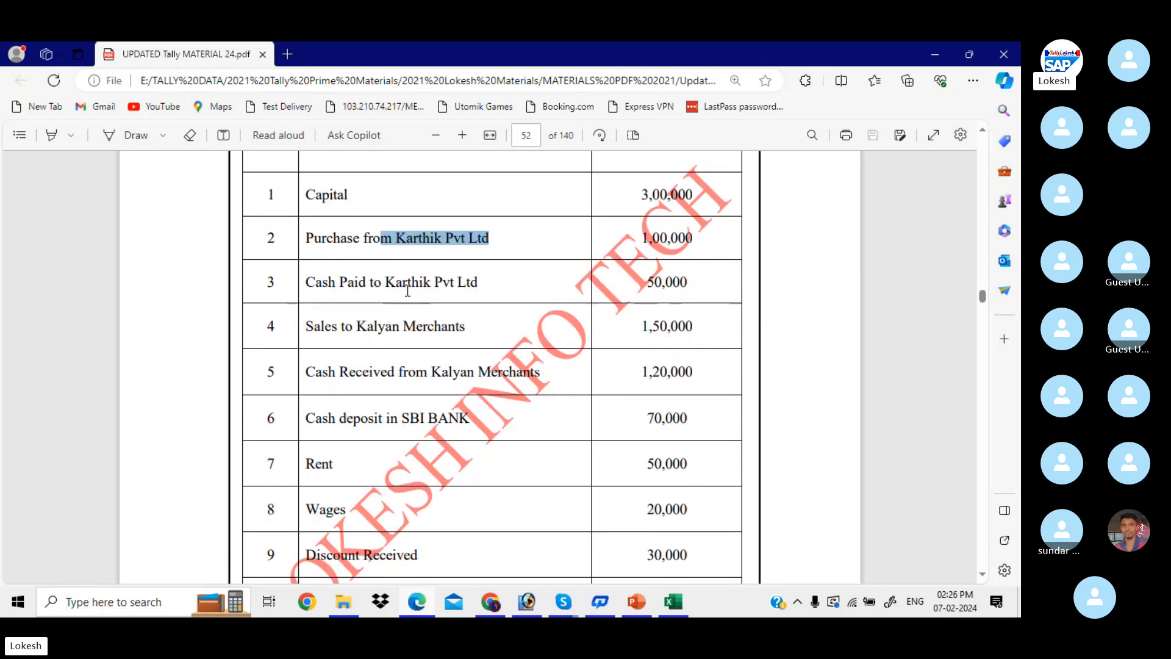
pyautogui.moveTo(310, 285); pyautogui.dragTo(497, 270)
# Step: Select the key words of transactions 4 to 6 in turn: Sales to Kalyan Merchants, Cash Received from Kalyan Merchants, and the SBI BANK deposit
pyautogui.scroll(-1, 433, 284)
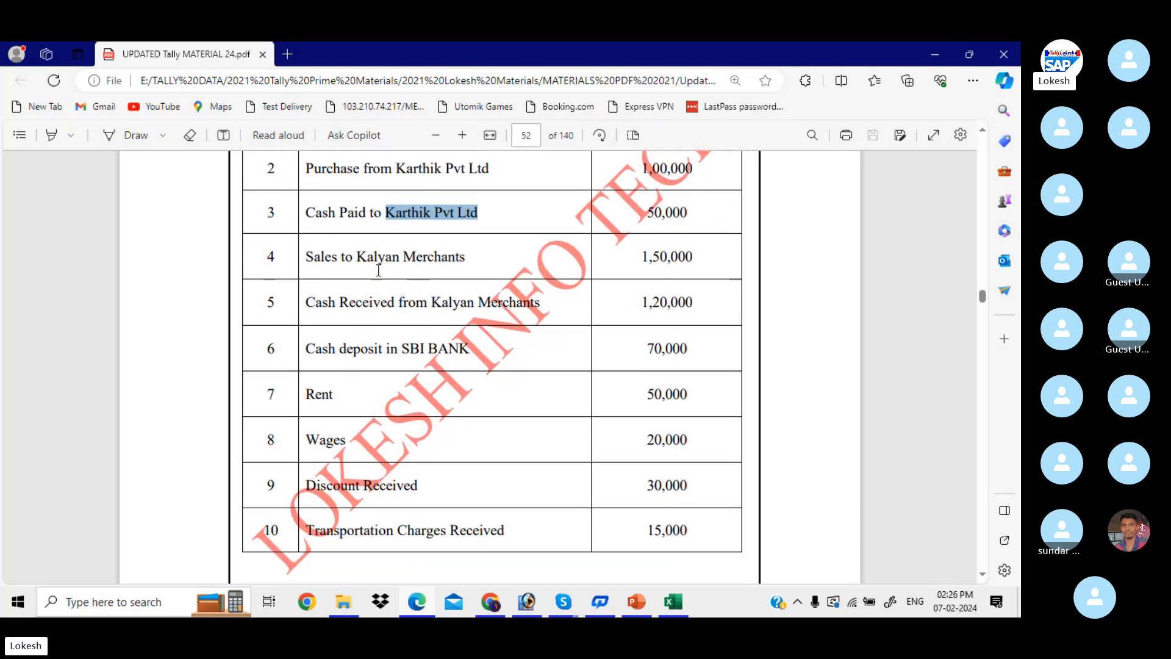
pyautogui.moveTo(305, 257); pyautogui.dragTo(339, 257)
pyautogui.moveTo(360, 254)
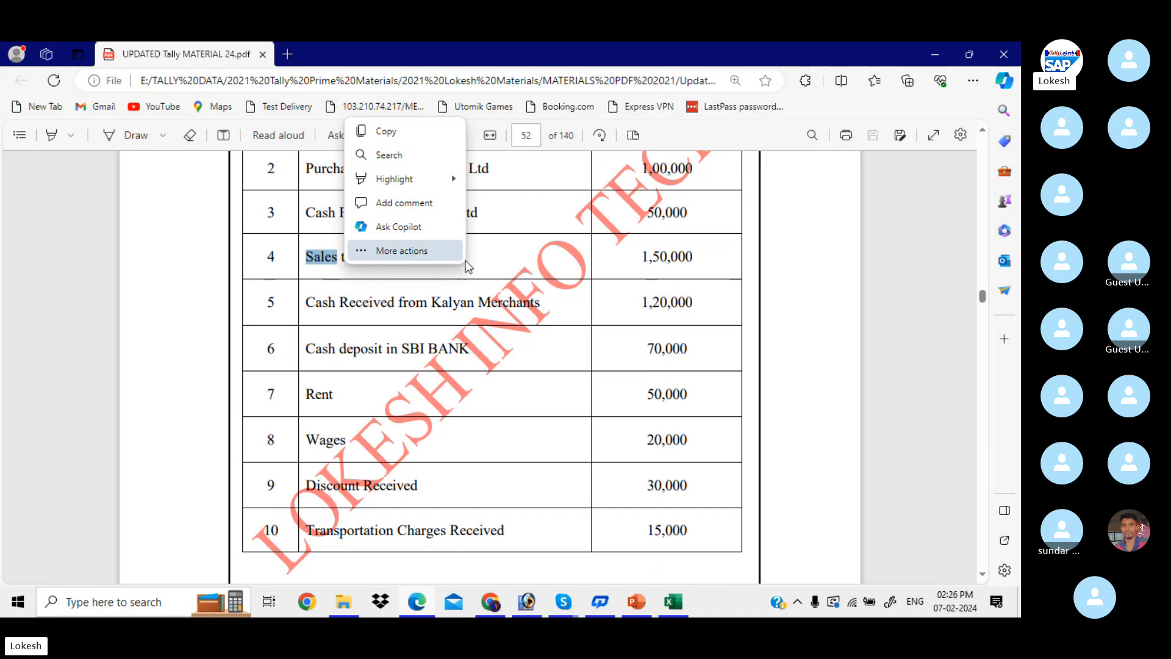
pyautogui.click(469, 261)
pyautogui.doubleClick(417, 261)
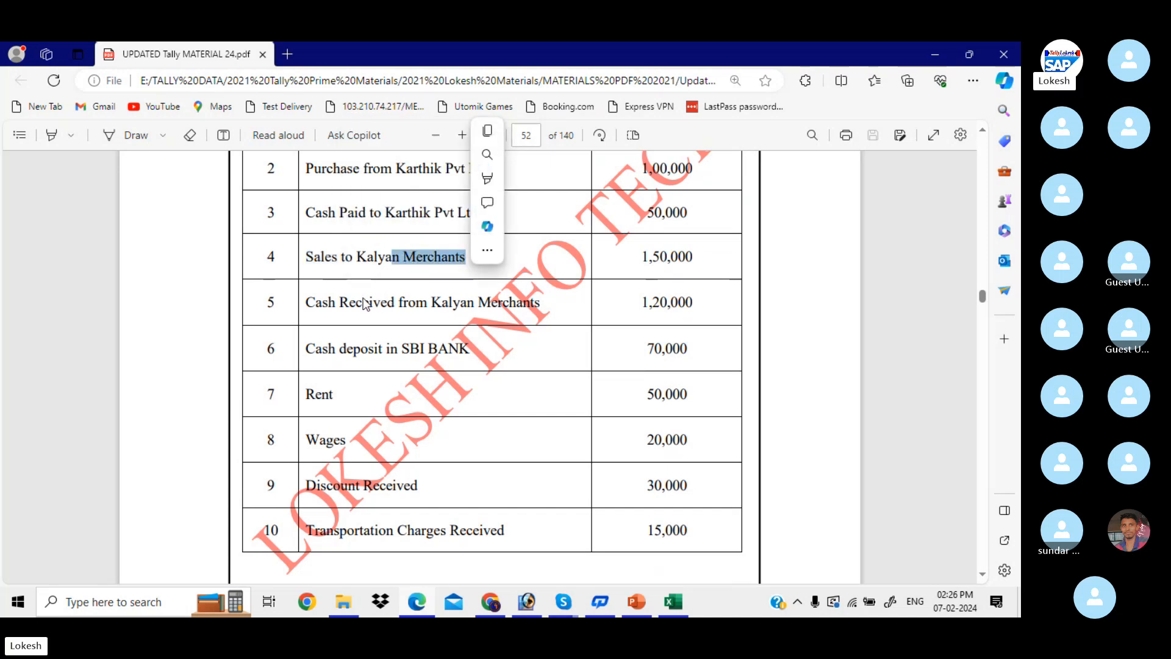
pyautogui.moveTo(322, 303); pyautogui.dragTo(342, 308)
pyautogui.moveTo(449, 305); pyautogui.dragTo(532, 306)
pyautogui.moveTo(403, 351); pyautogui.dragTo(471, 351)
# Step: Select Rent, Wages, Discount Received, and Transportation Charges Received in turn, and return to the start of the transactions table
pyautogui.moveTo(306, 394); pyautogui.dragTo(333, 396)
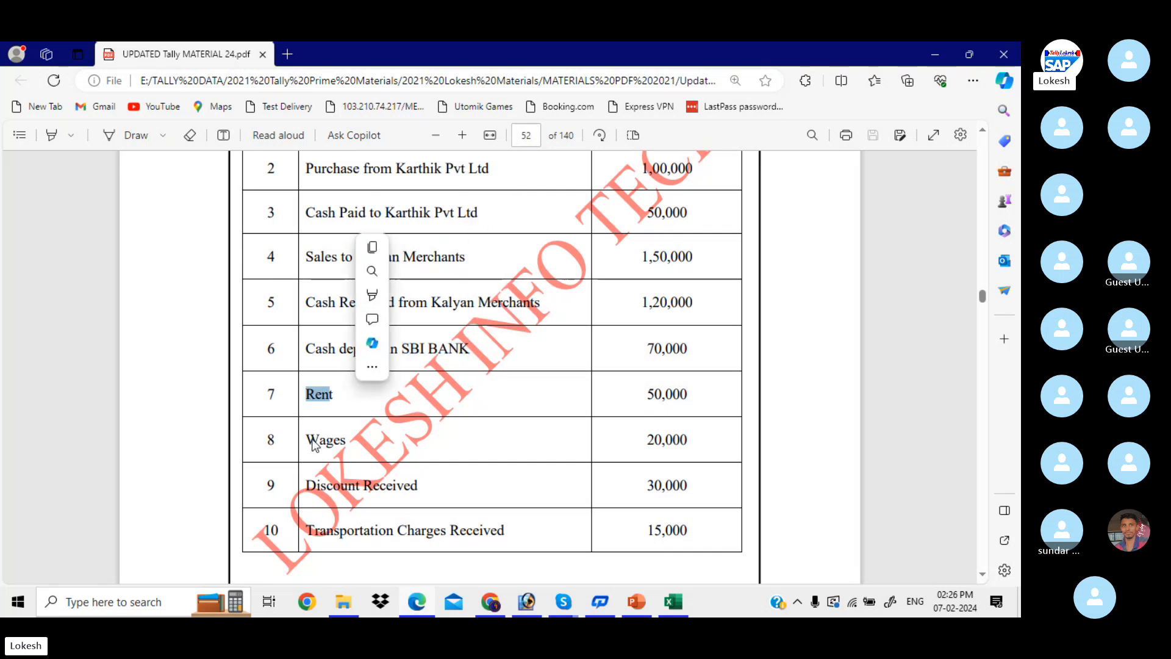
pyautogui.moveTo(306, 439); pyautogui.dragTo(345, 440)
pyautogui.moveTo(306, 486); pyautogui.dragTo(439, 484)
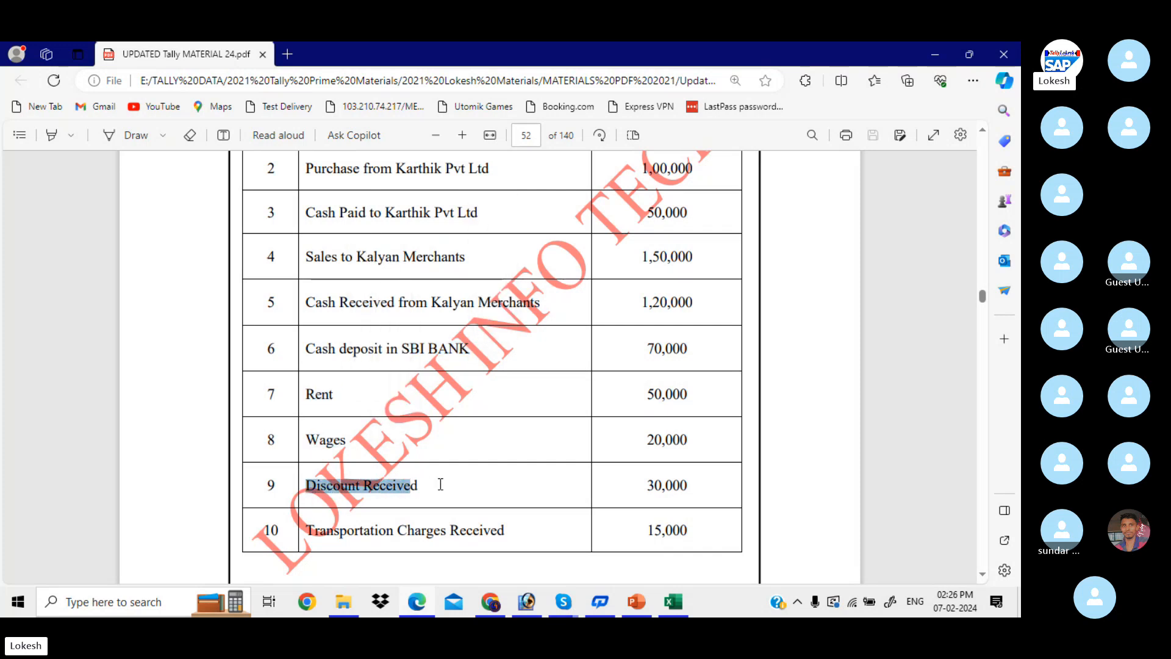
pyautogui.moveTo(318, 527); pyautogui.dragTo(509, 527)
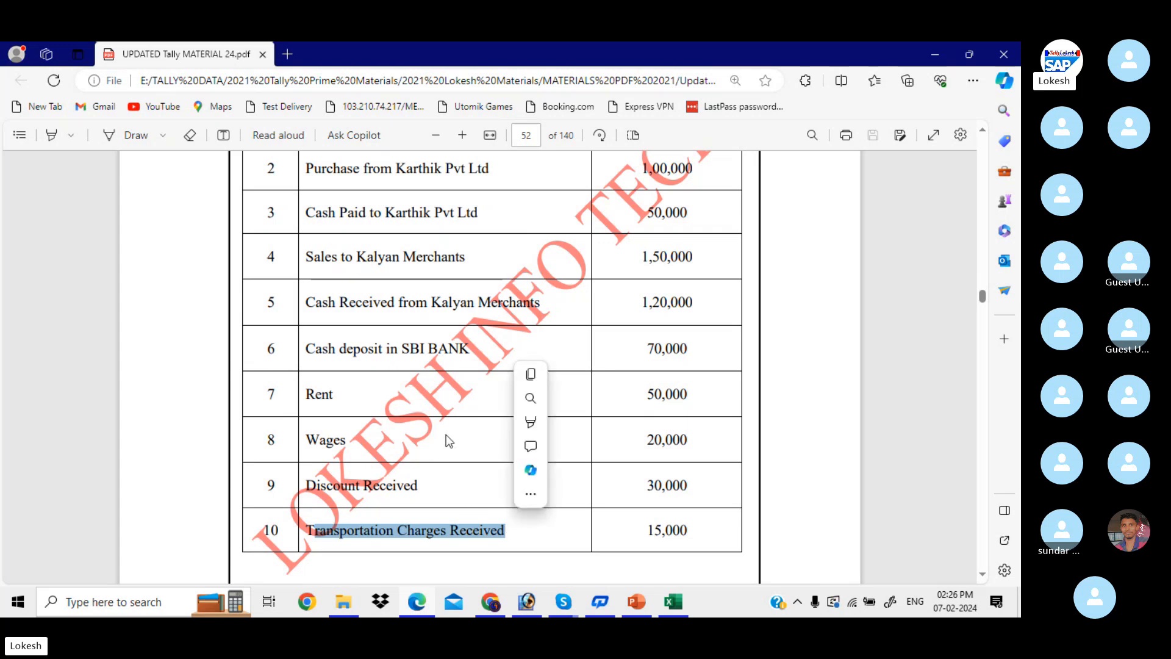
pyautogui.scroll(1, 459, 415)
pyautogui.scroll(1, 460, 414)
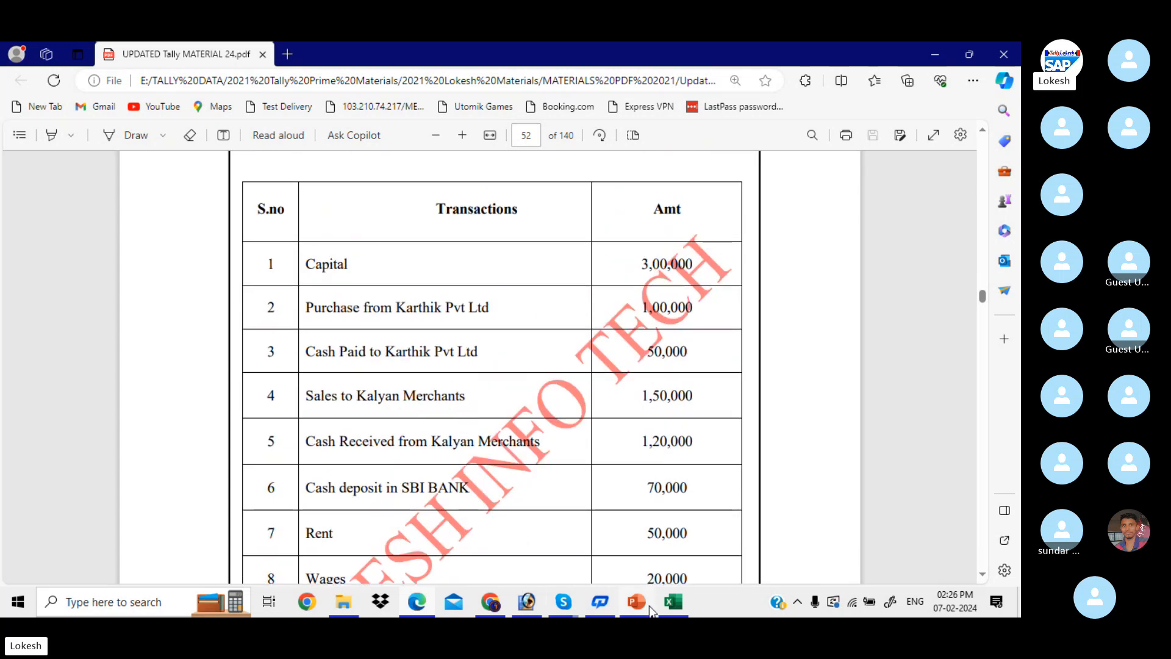
# Step: Switch to the TALLY TEST workbook in Excel, enlarge Sheet1 to 170%, and enter "capital" as the group of the CAPITAL ledger in D4
pyautogui.click(671, 604)
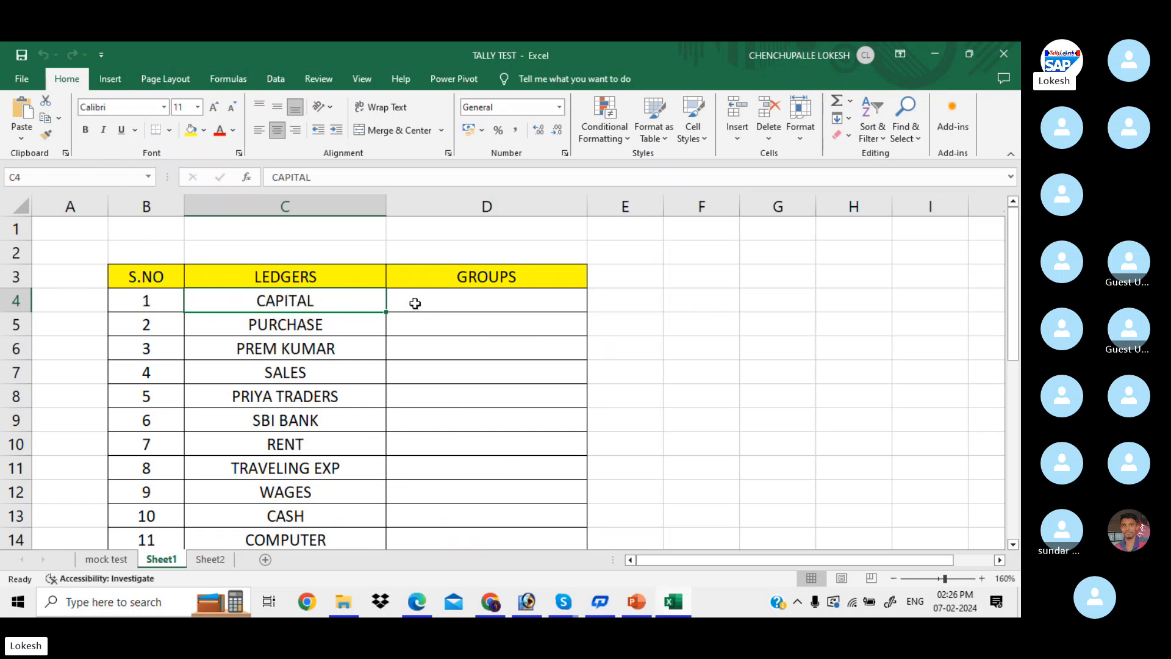
pyautogui.moveTo(309, 295); pyautogui.dragTo(299, 466)
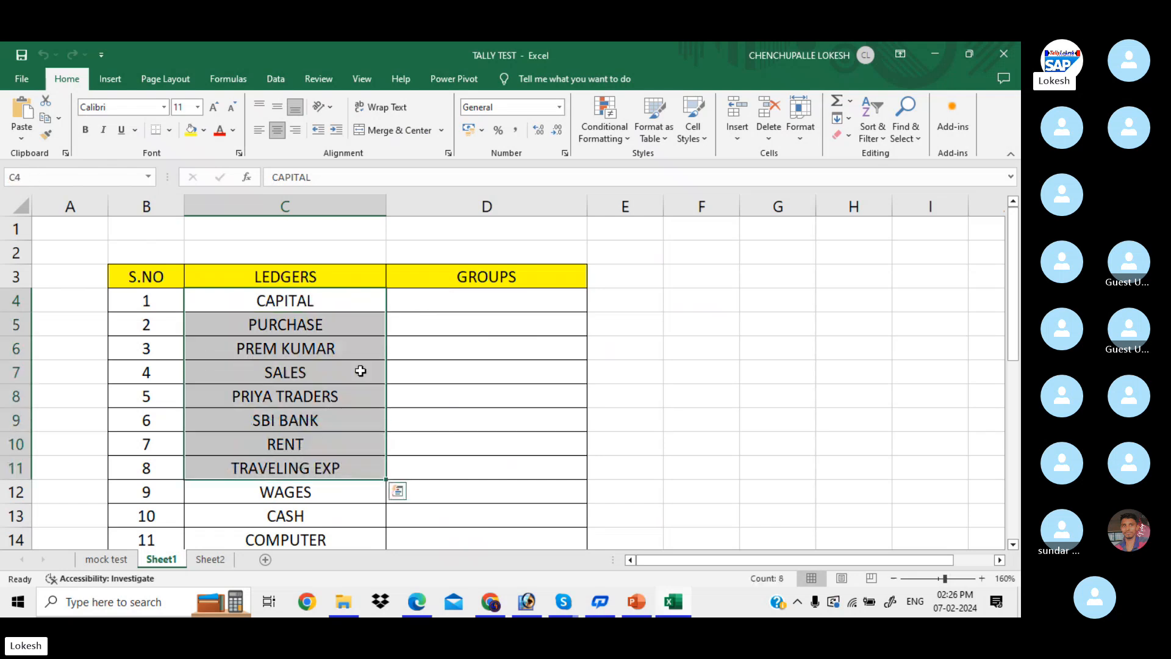
pyautogui.click(461, 296)
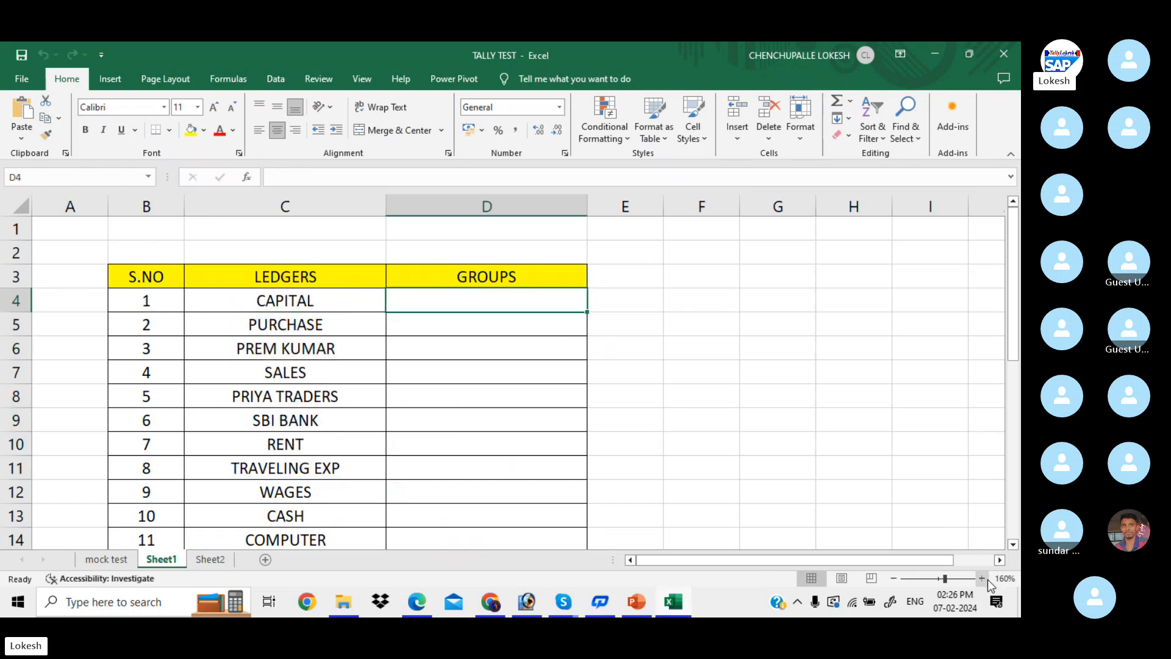
pyautogui.click(983, 579)
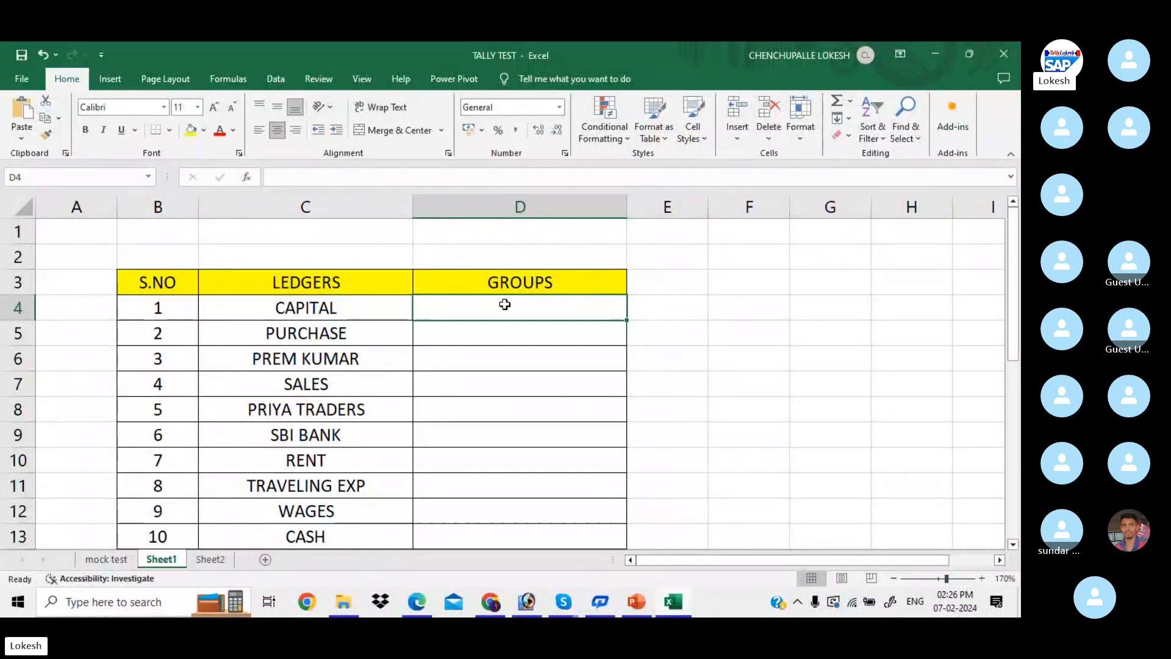
pyautogui.write('cap')
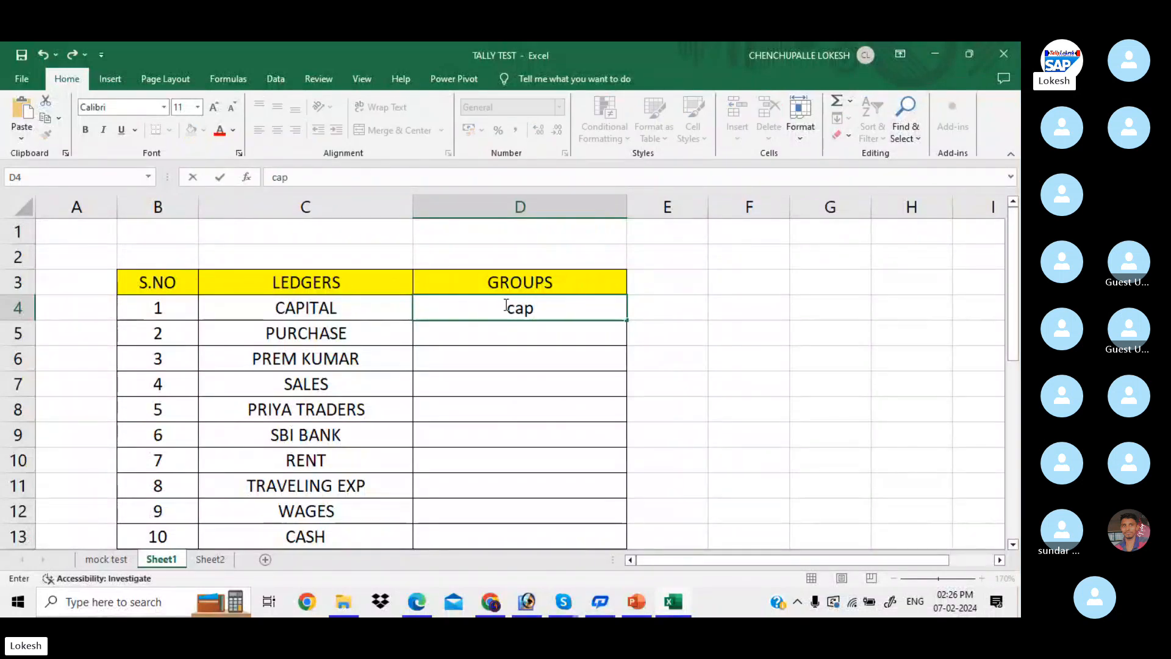
pyautogui.write('ital')
pyautogui.press('Return')
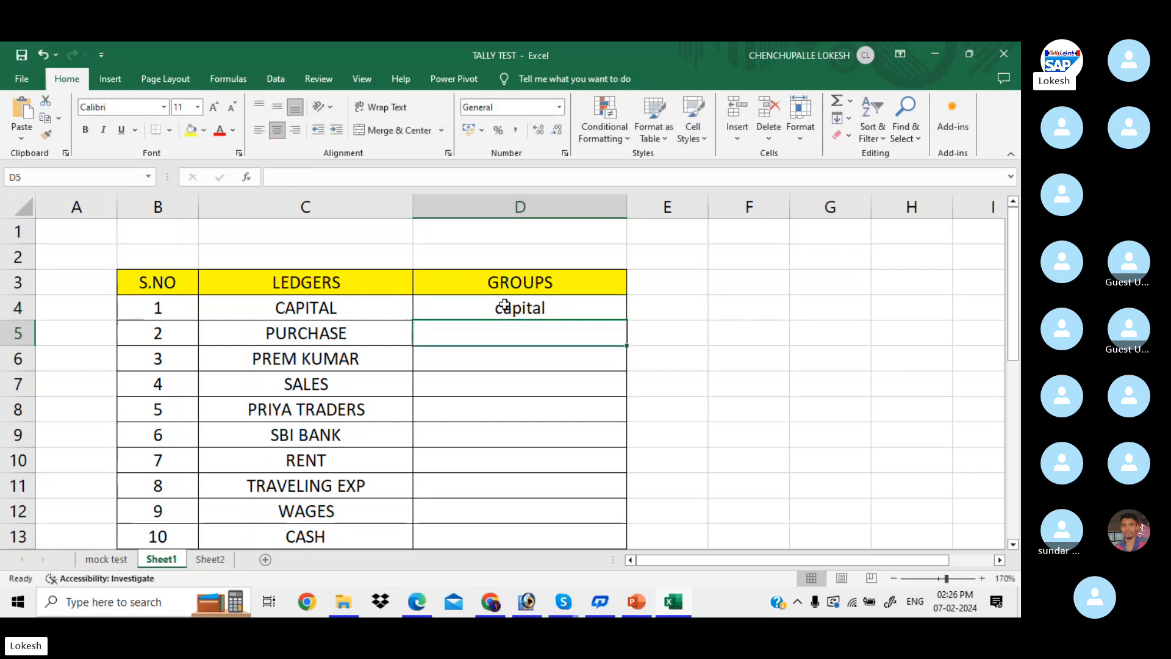
# Step: Enter "purchase" as the group in D5 and "sundry creditor" as the group in D6
pyautogui.write('pur')
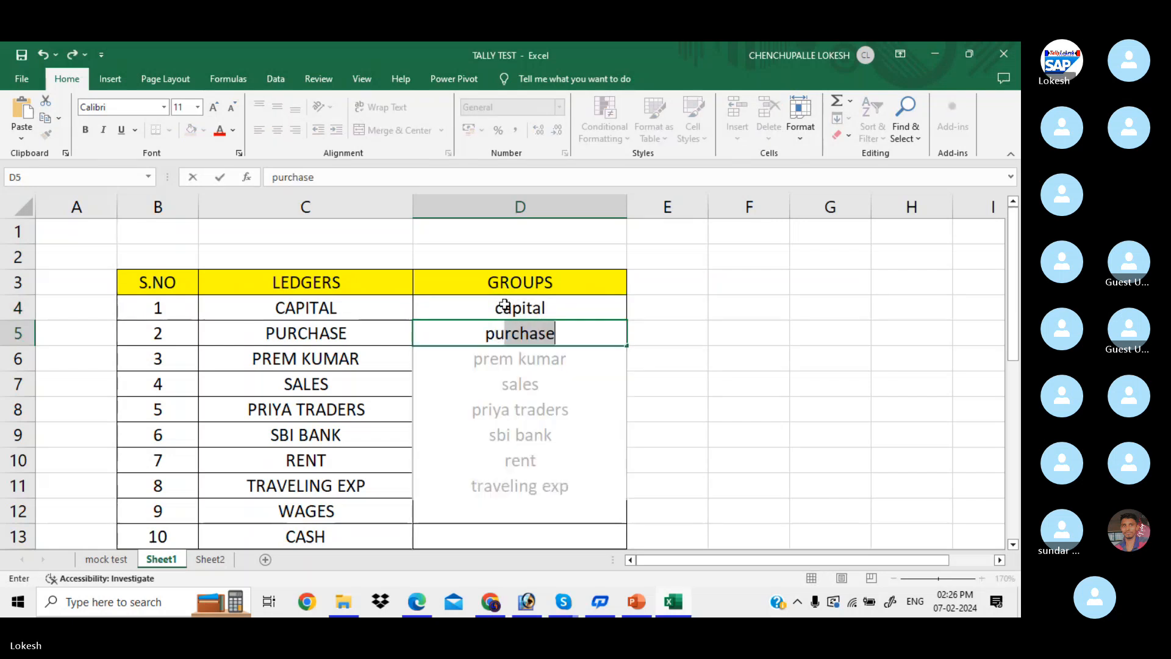
pyautogui.write('chase')
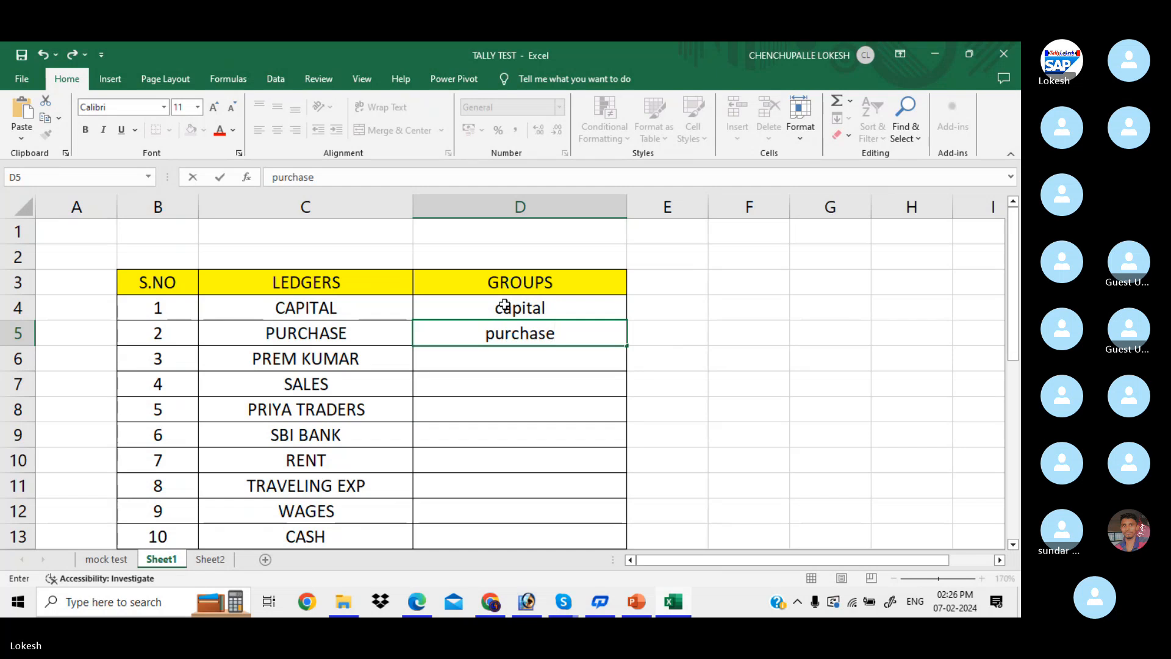
pyautogui.press('Return')
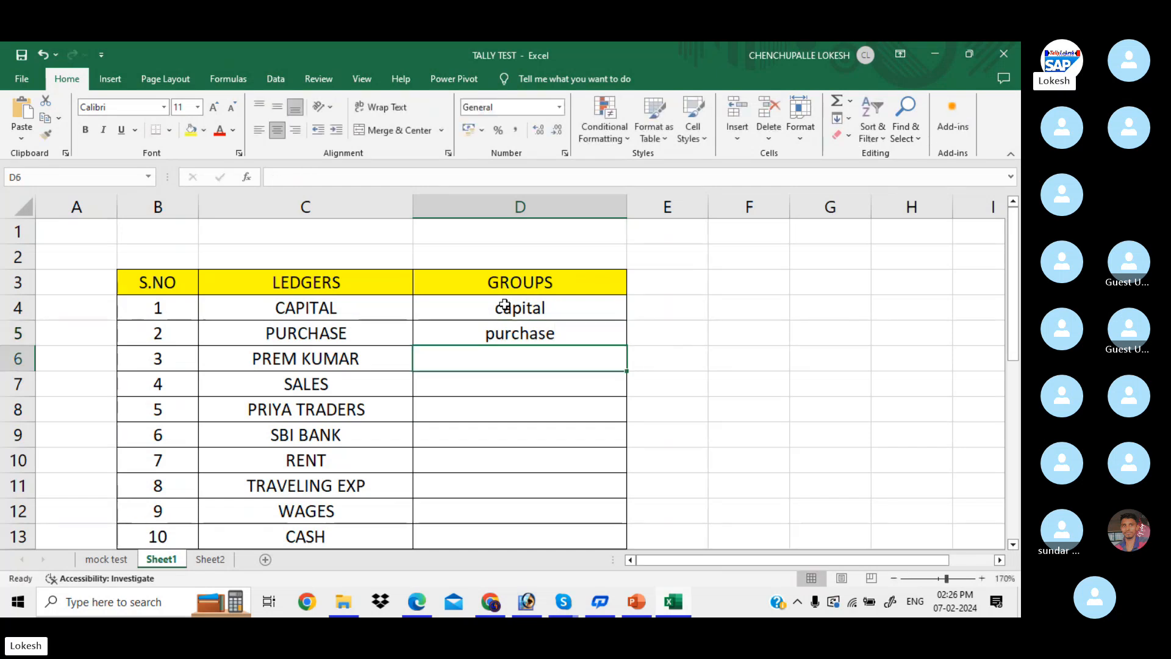
pyautogui.write('s')
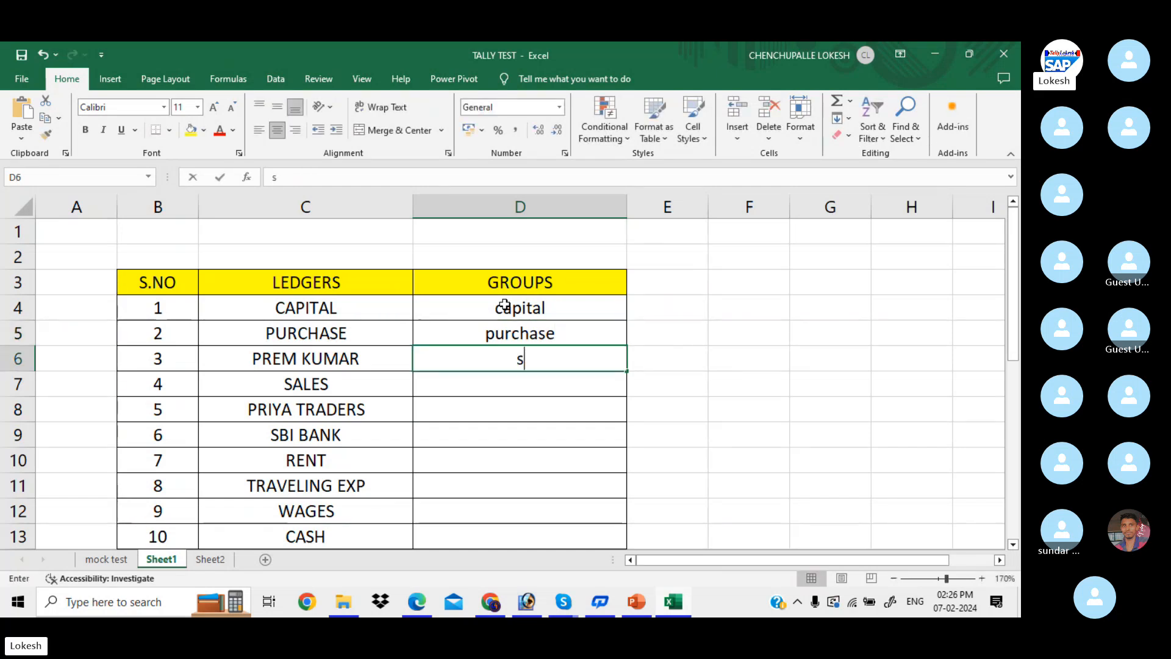
pyautogui.write('undry creditor')
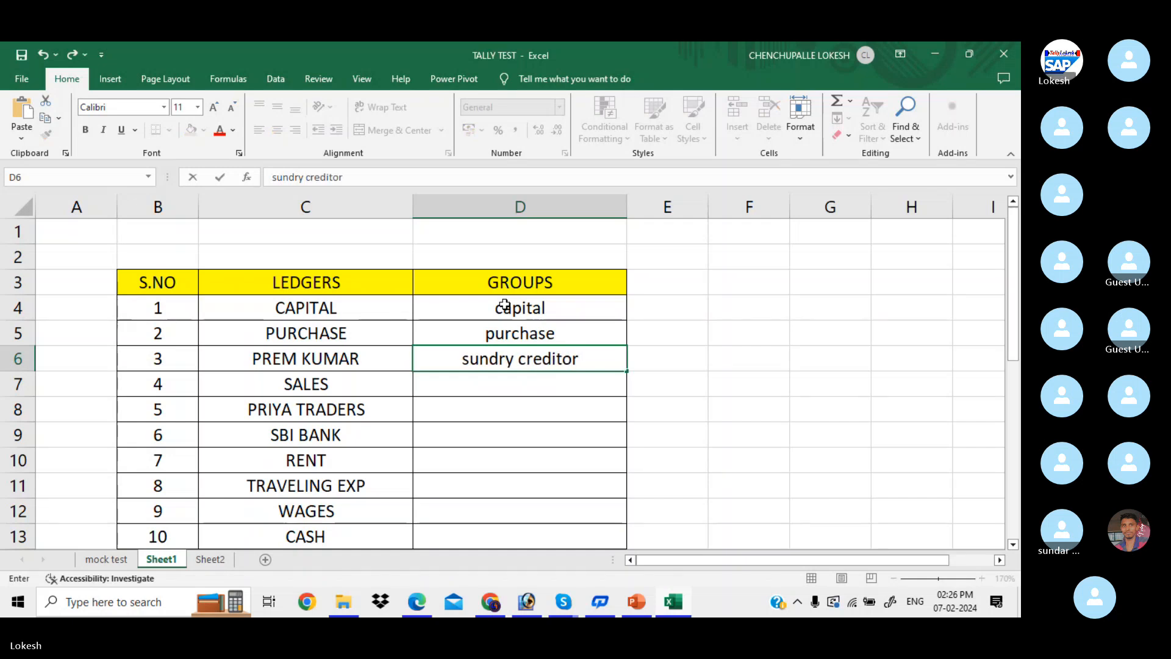
pyautogui.press('Return')
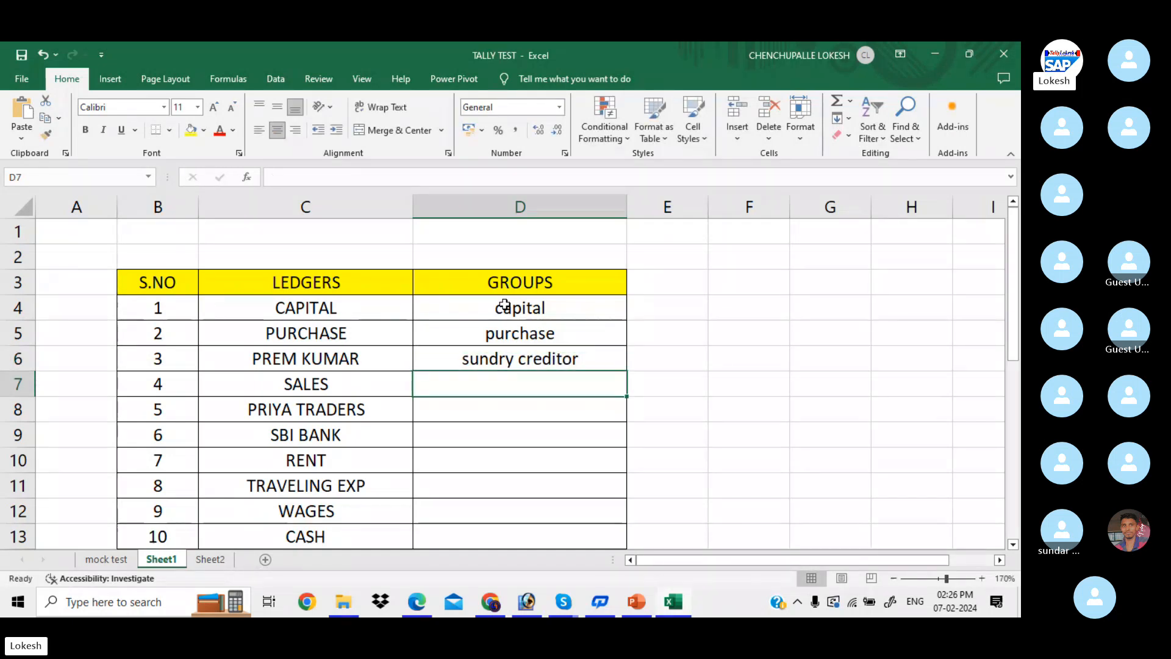
# Step: Enter "sales" as the group of the SALES ledger in D7 and "sundry debtors" for PRIYA TRADERS in D8
pyautogui.write('sales')
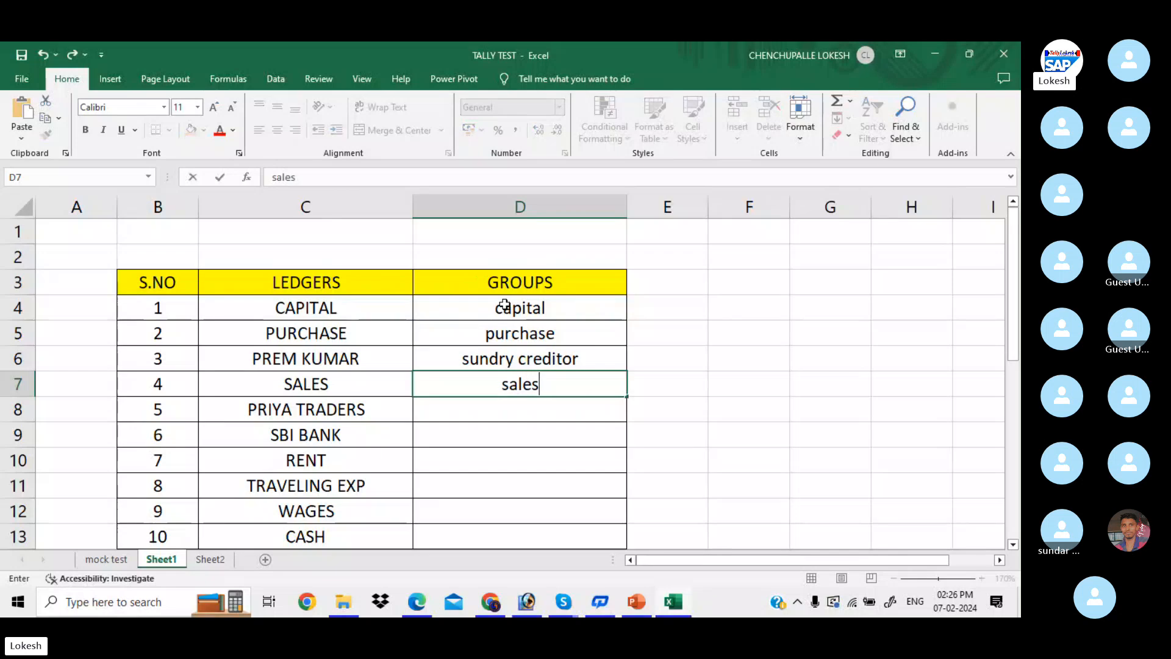
pyautogui.press('Return')
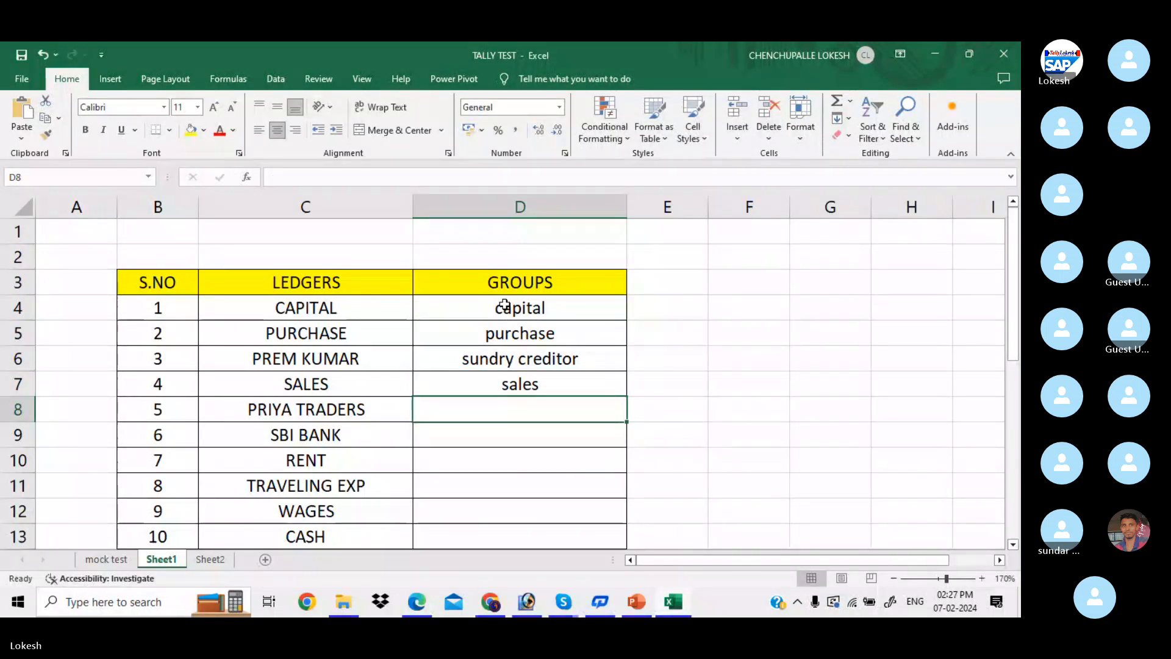
pyautogui.write('sundry debtor')
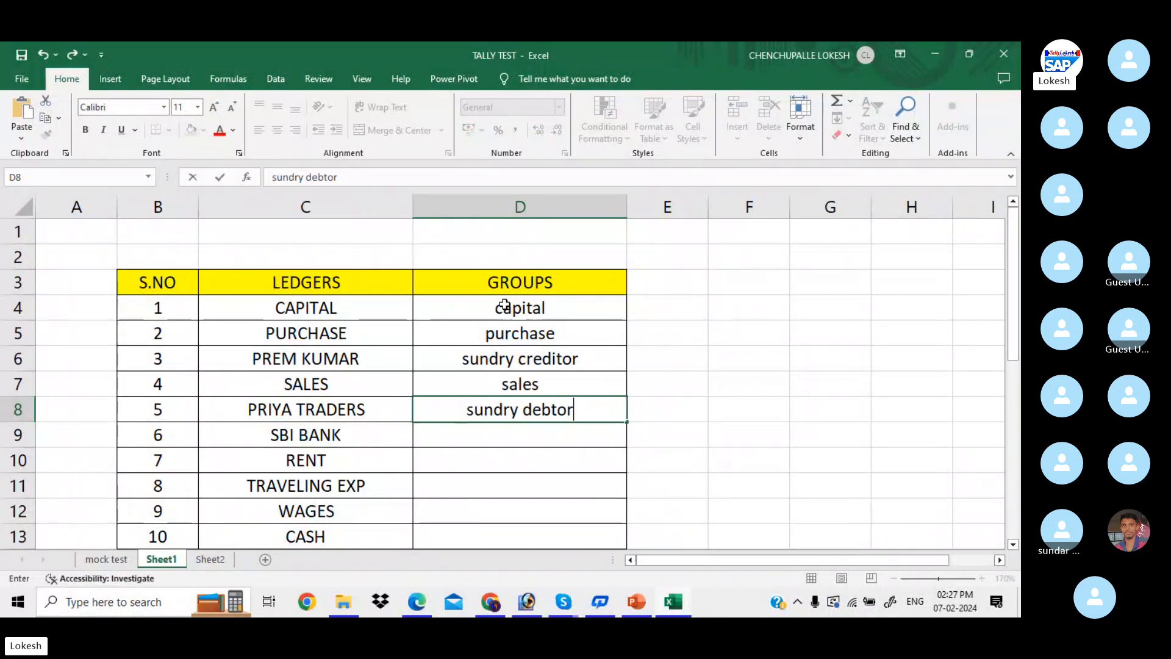
pyautogui.write('s')
pyautogui.press('Return')
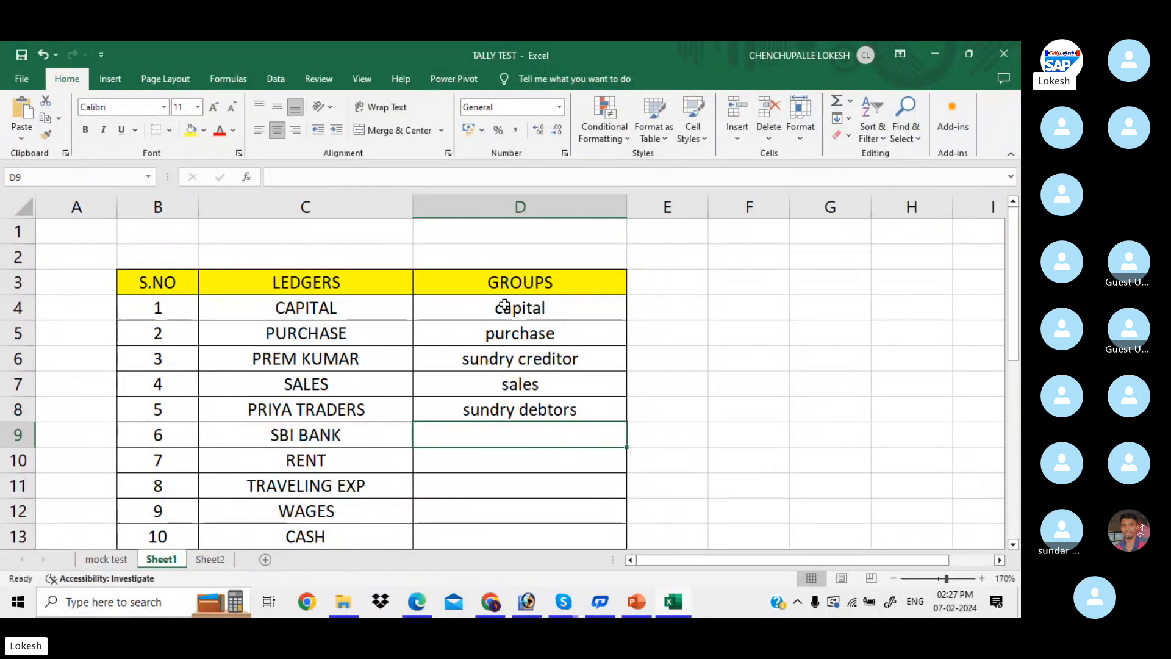
pyautogui.scroll(-1, 394, 360)
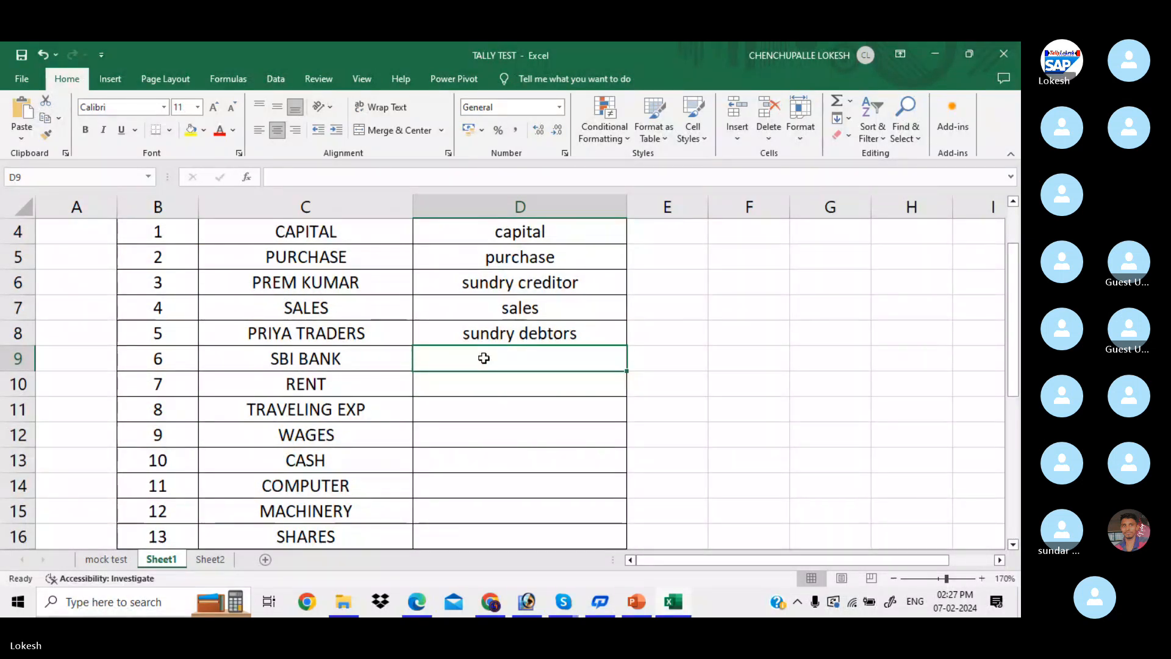
# Step: Enter "bank" as the group of SBI BANK in D9 and "indirect exp" for RENT in D10 and TRAVELING EXP in D11
pyautogui.write('bank')
pyautogui.press('Return')
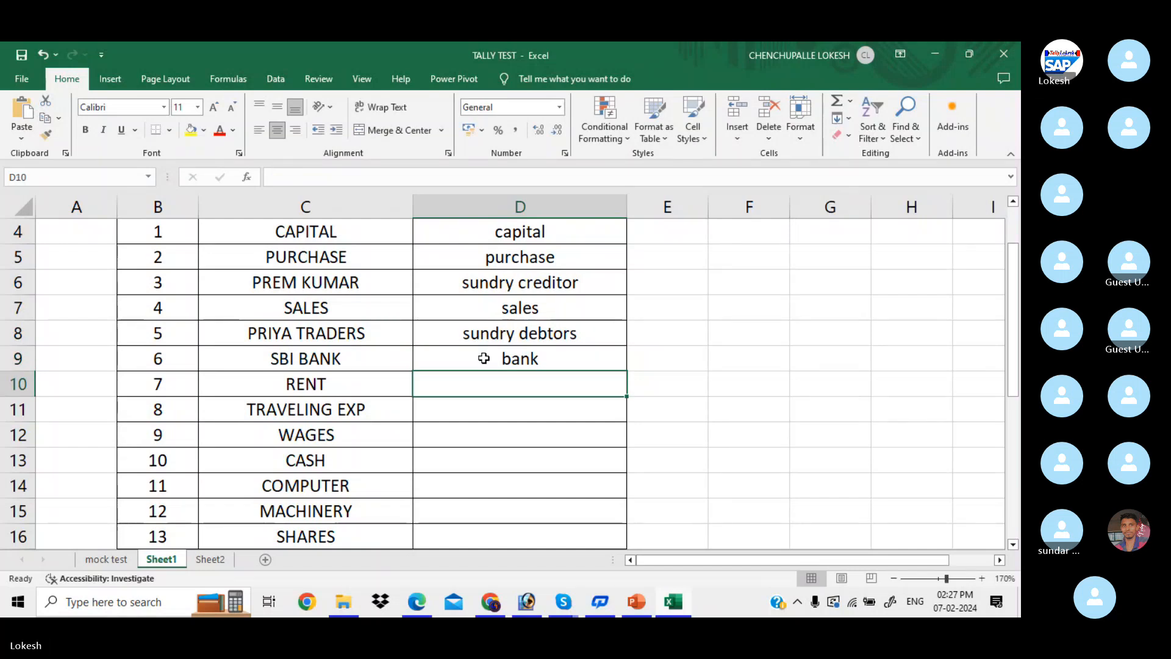
pyautogui.write('indirect exp')
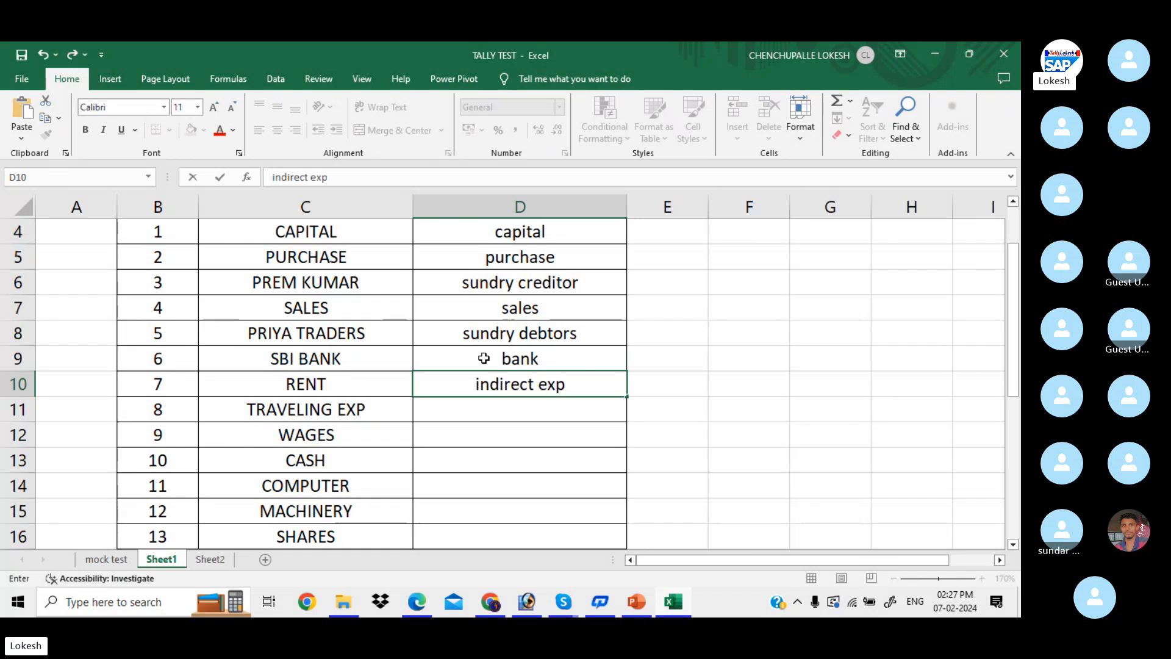
pyautogui.press('Return')
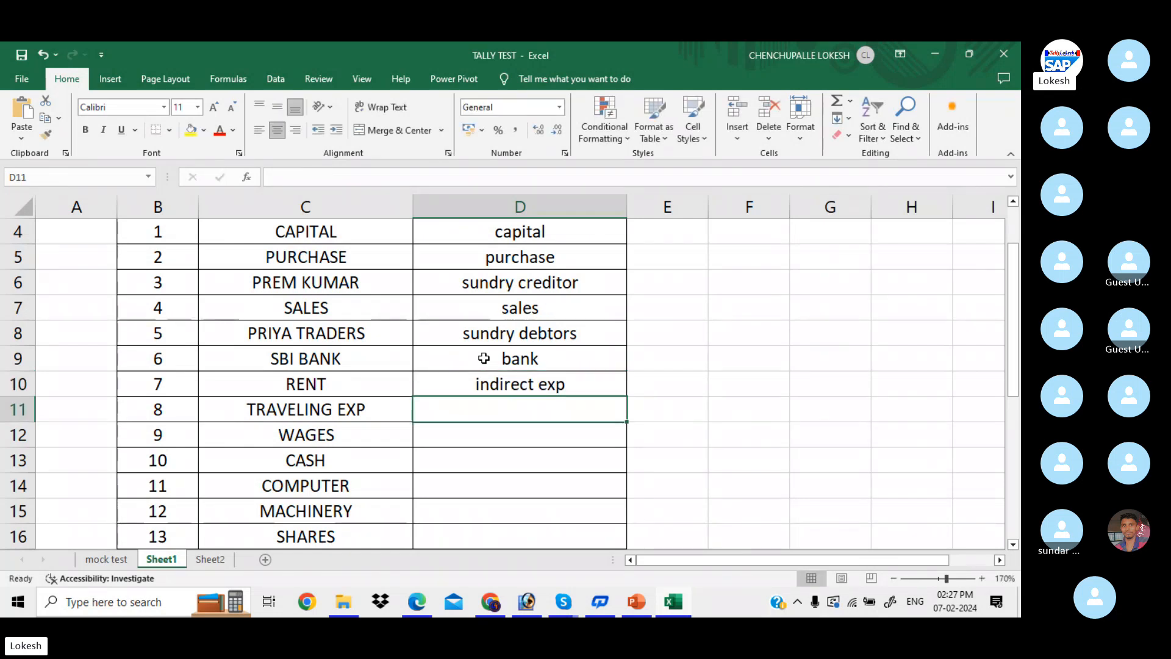
pyautogui.write('in')
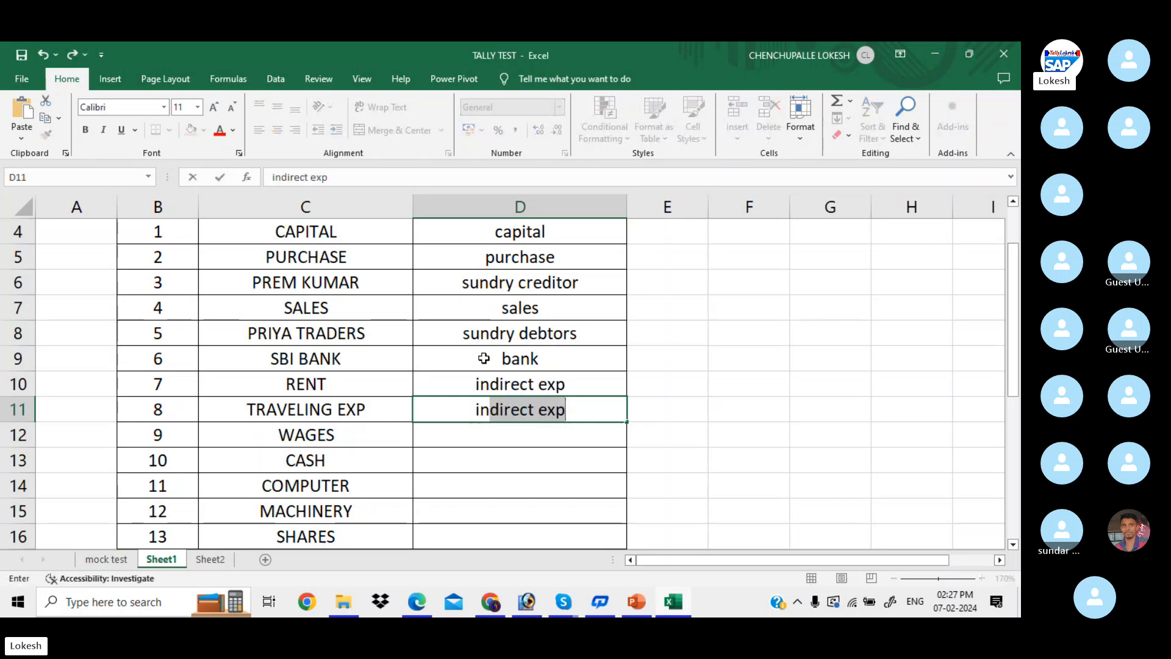
pyautogui.press('Return')
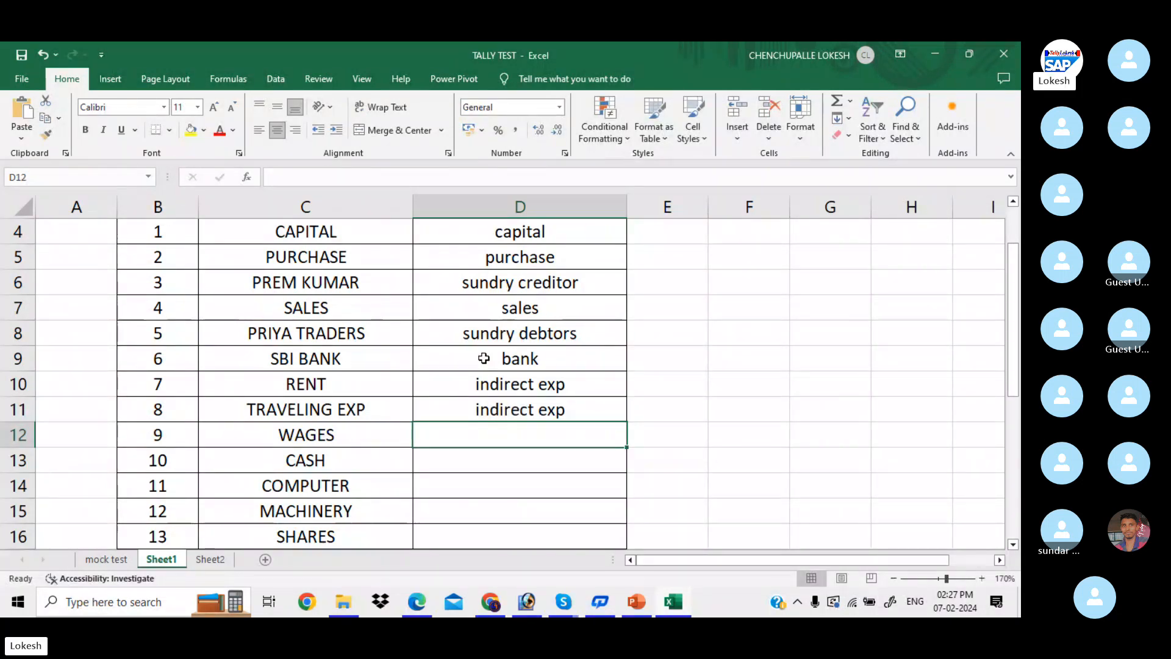
# Step: Enter "direct exp" as the group of WAGES in D12 and "cash in hand" for CASH in D13
pyautogui.write('direct exp')
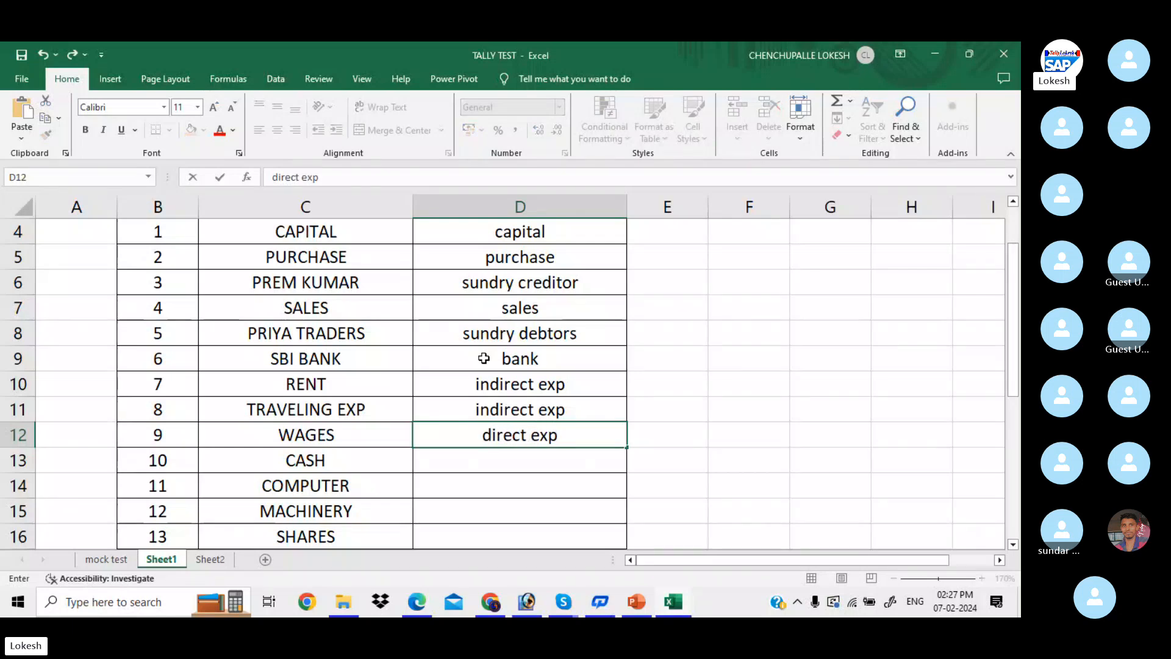
pyautogui.press('Return')
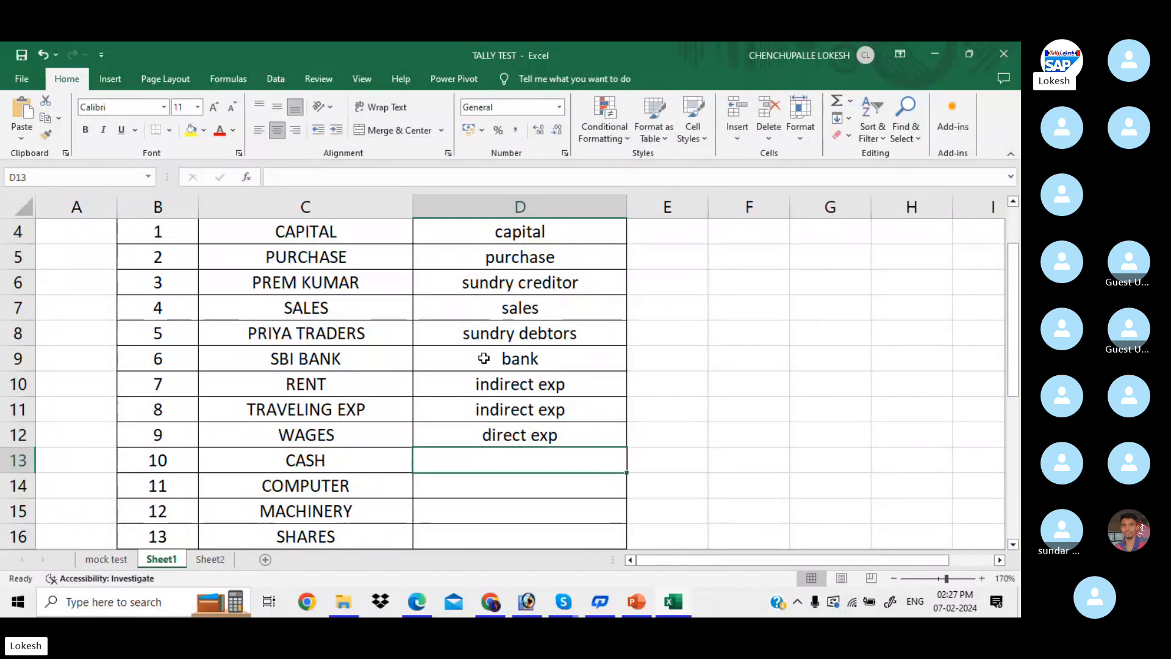
pyautogui.write('cash in hand')
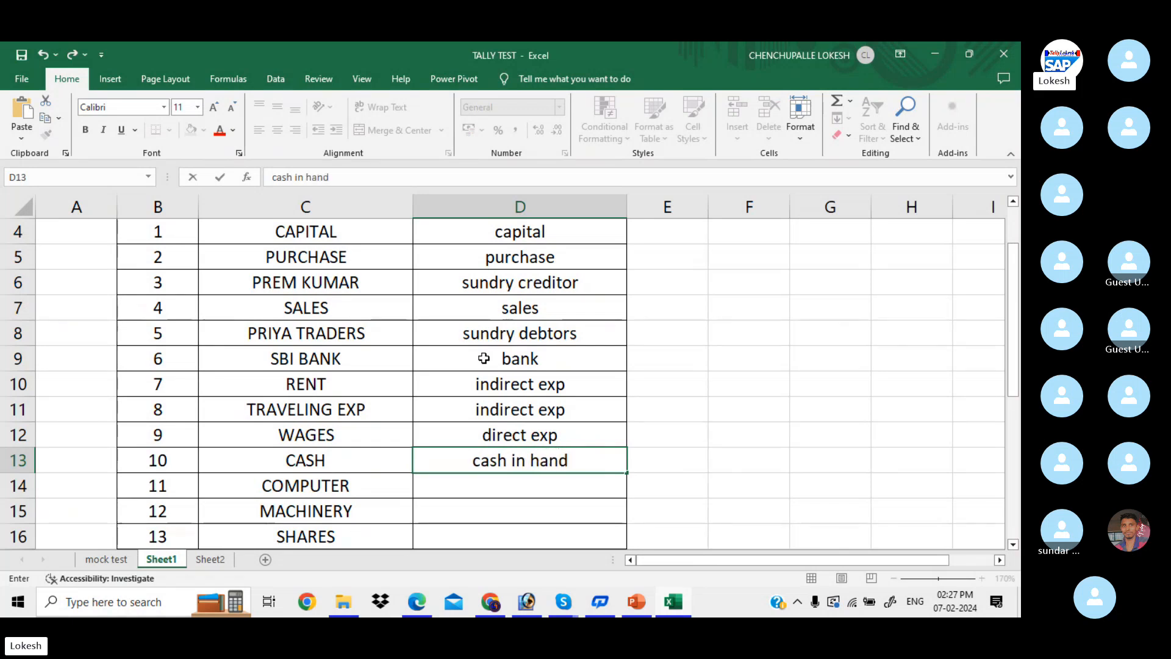
pyautogui.press('Return')
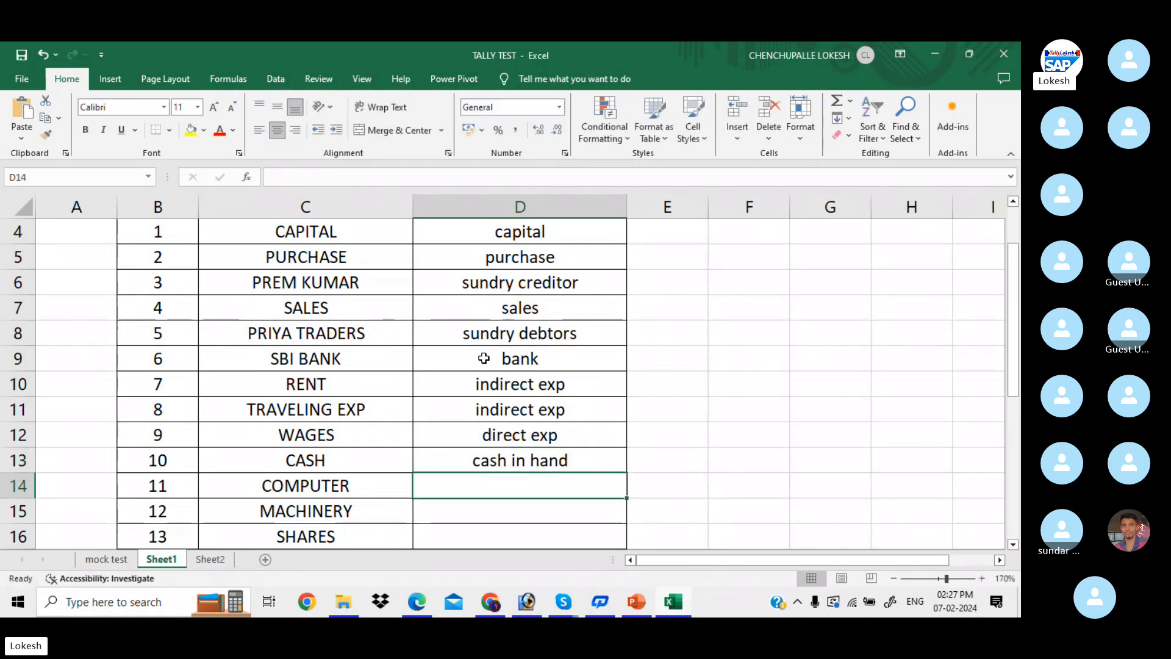
# Step: Enter "fixed asset" as the group of the COMPUTER ledger in D14
pyautogui.scroll(-2, 476, 358)
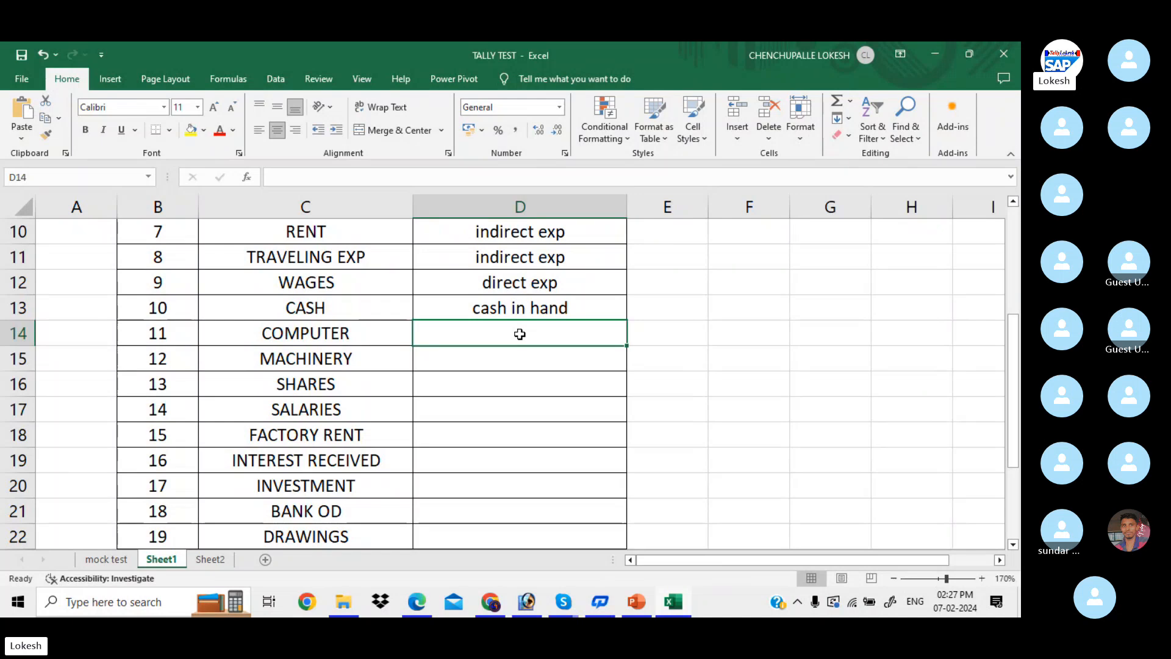
pyautogui.write('fixed')
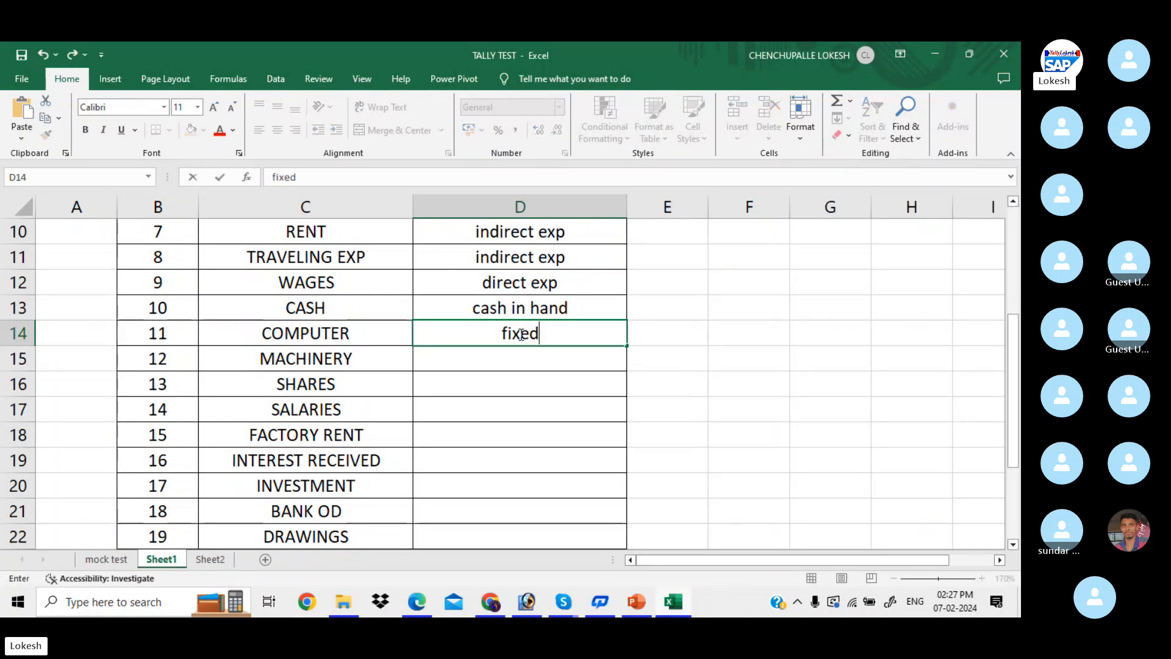
pyautogui.write(' asset')
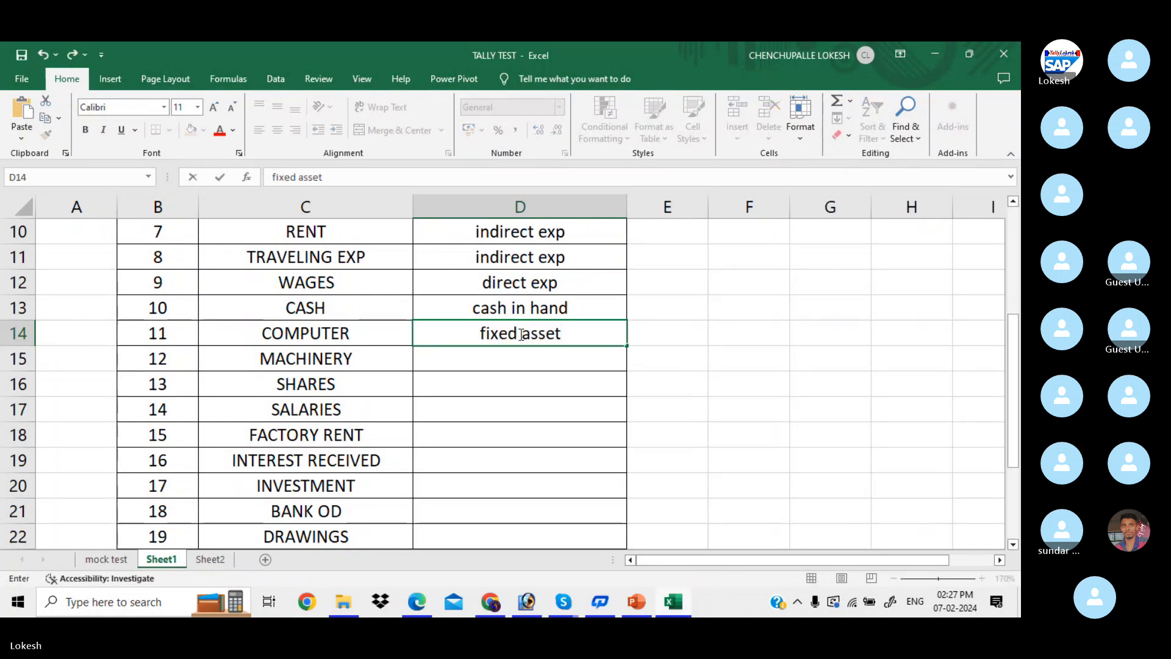
pyautogui.press('Return')
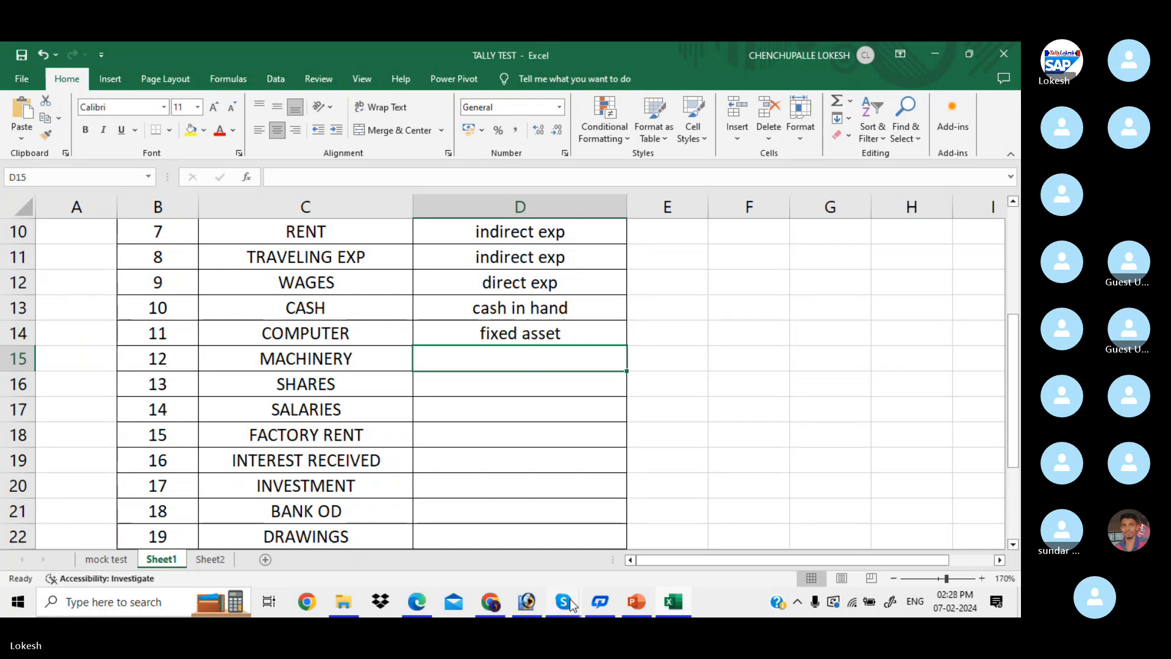
# Step: Switch to the Tally Prime 43 call in Skype to view its participants and restore its window from maximized
pyautogui.moveTo(566, 603)
pyautogui.click(558, 537)
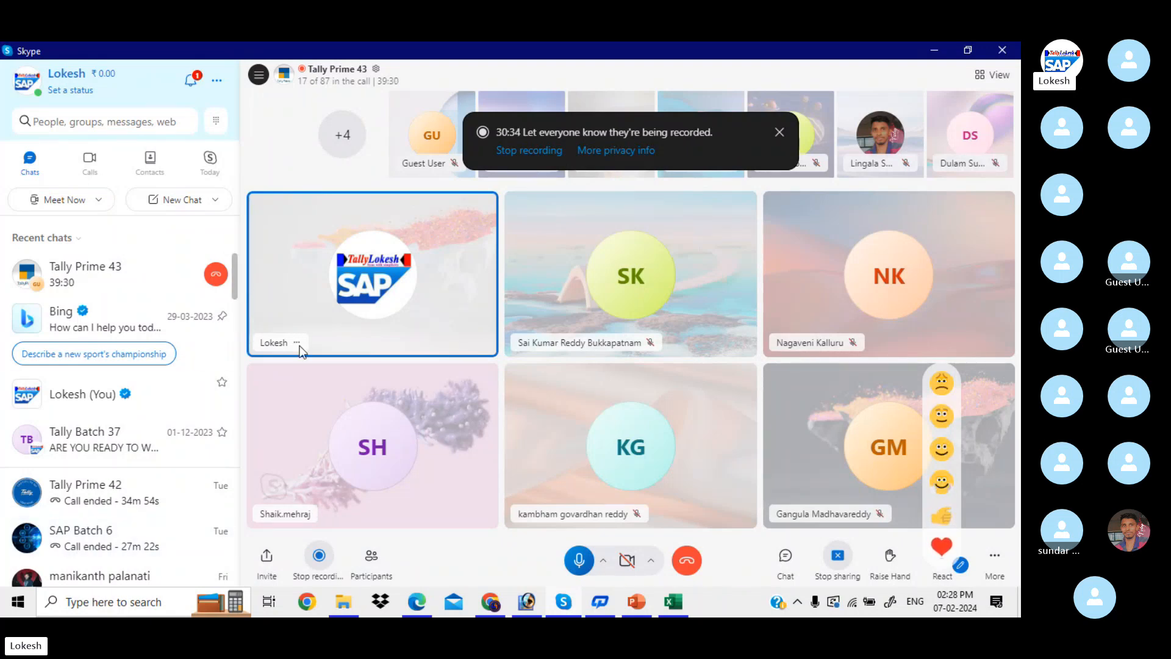
pyautogui.click(969, 54)
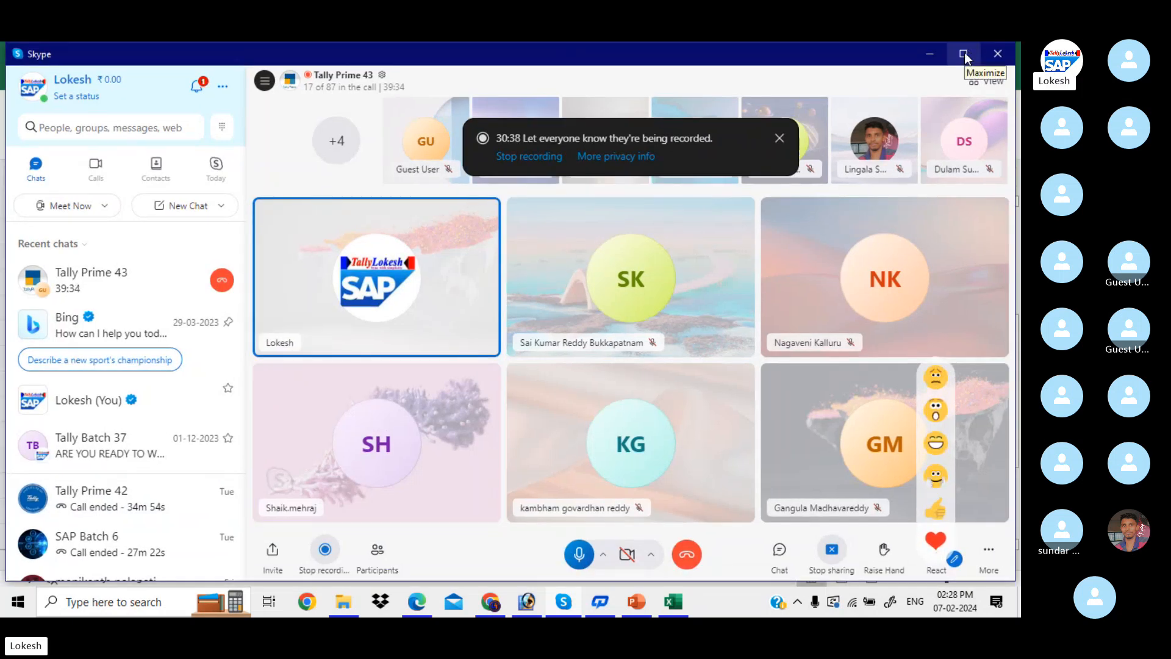
# Step: Switch back to the TALLY TEST workbook in Excel and enter "fixed asset" as the group of MACHINERY in D15
pyautogui.moveTo(673, 601)
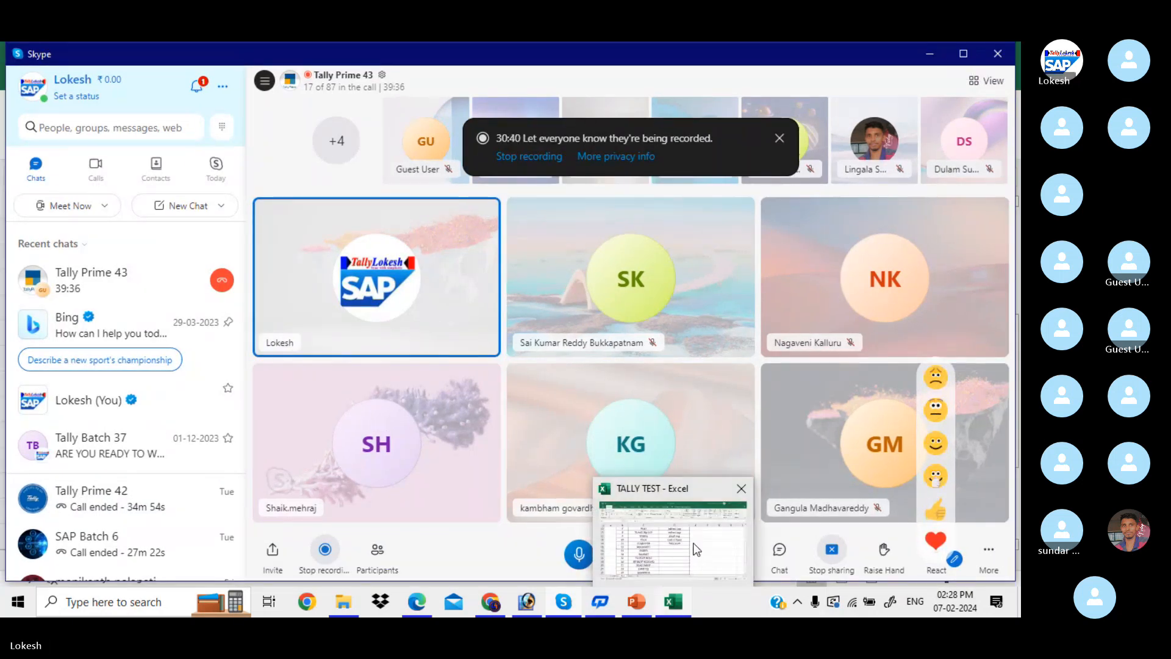
pyautogui.click(696, 549)
pyautogui.write('f')
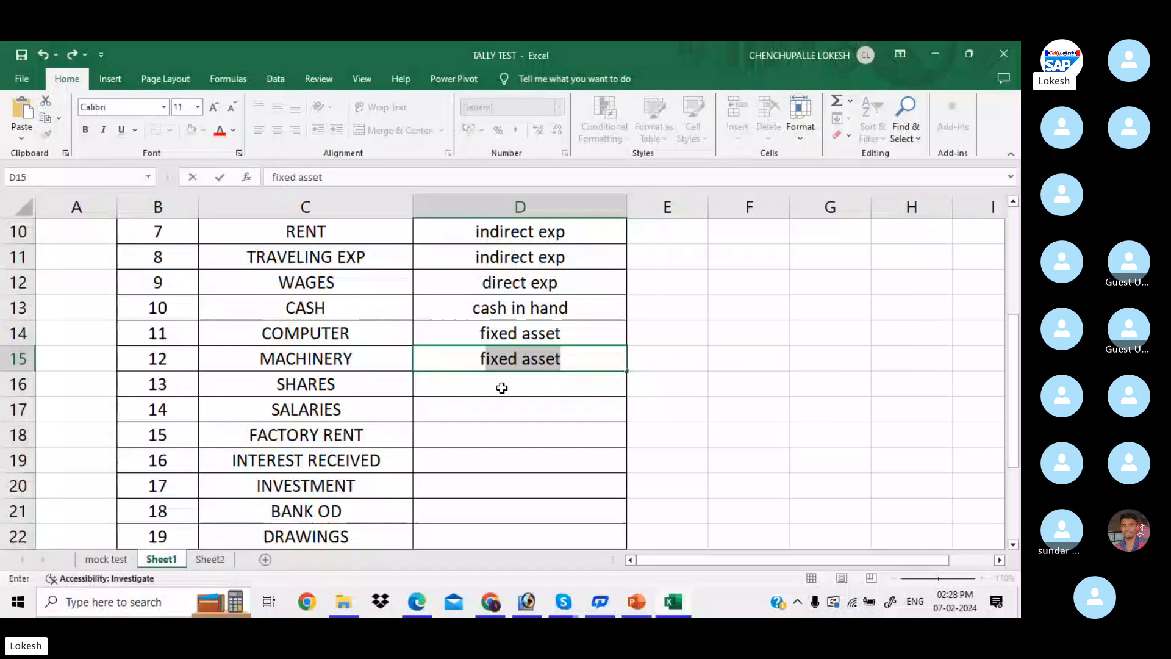
pyautogui.click(501, 388)
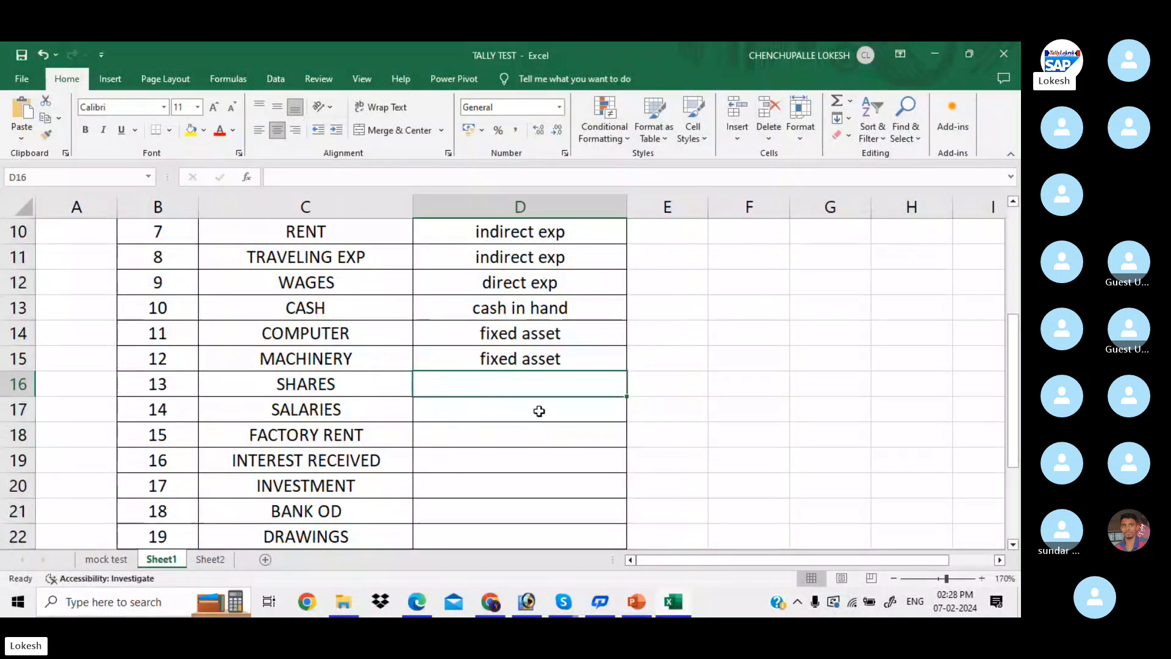
# Step: Enter "current asset" as the group of the SHARES ledger in D16
pyautogui.write('cu')
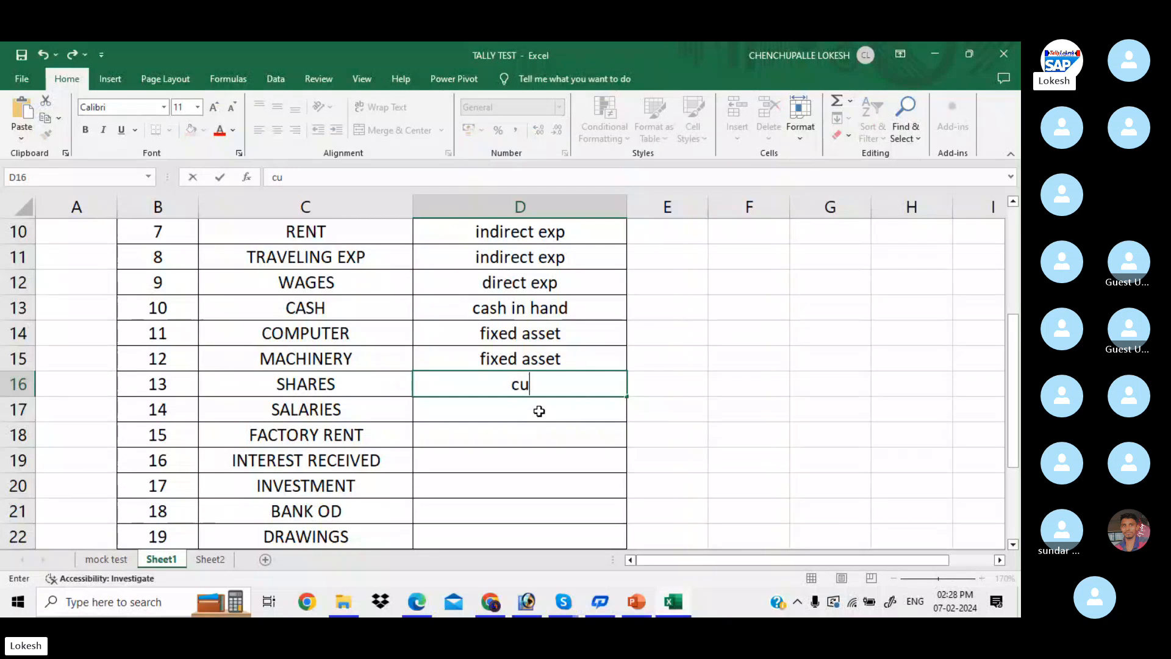
pyautogui.write('rrent ass')
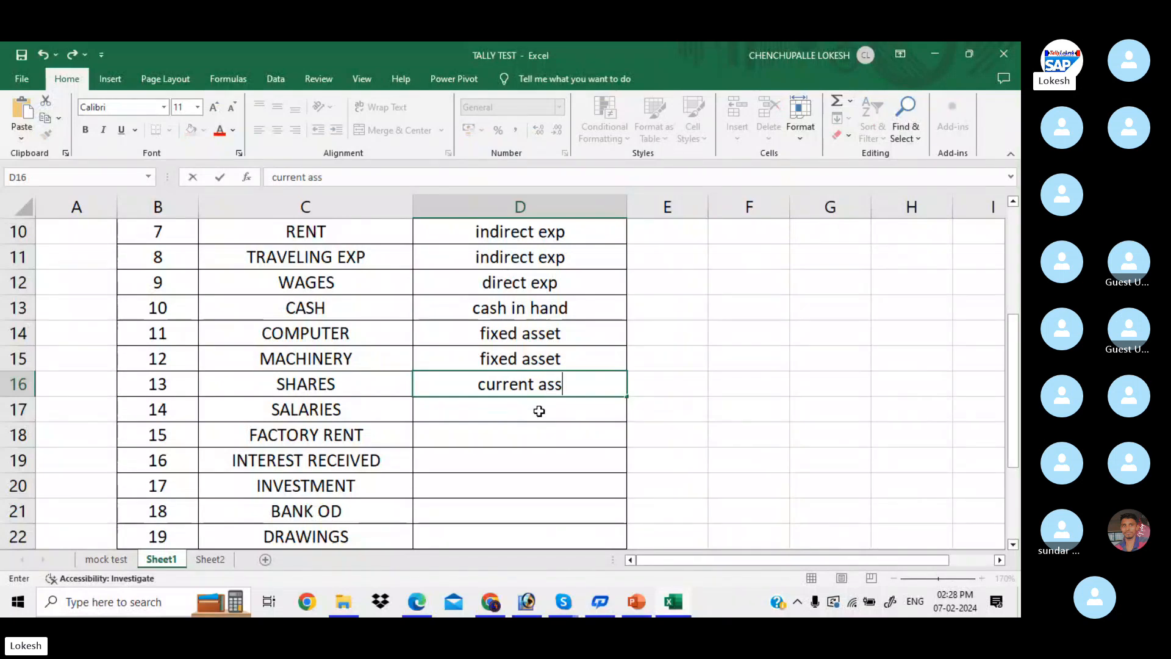
pyautogui.write('et')
pyautogui.press('Return')
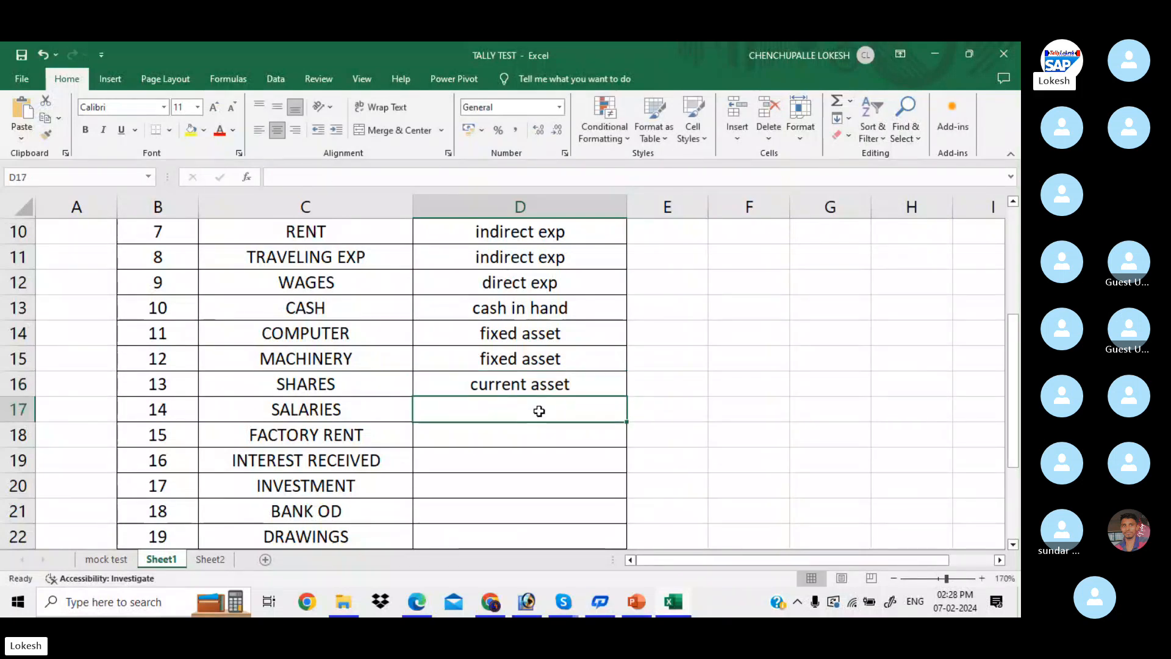
# Step: Enter "indirect exp" as the group of SALARIES in D17 and "direct exp" for FACTORY RENT in D18
pyautogui.scroll(-2, 543, 406)
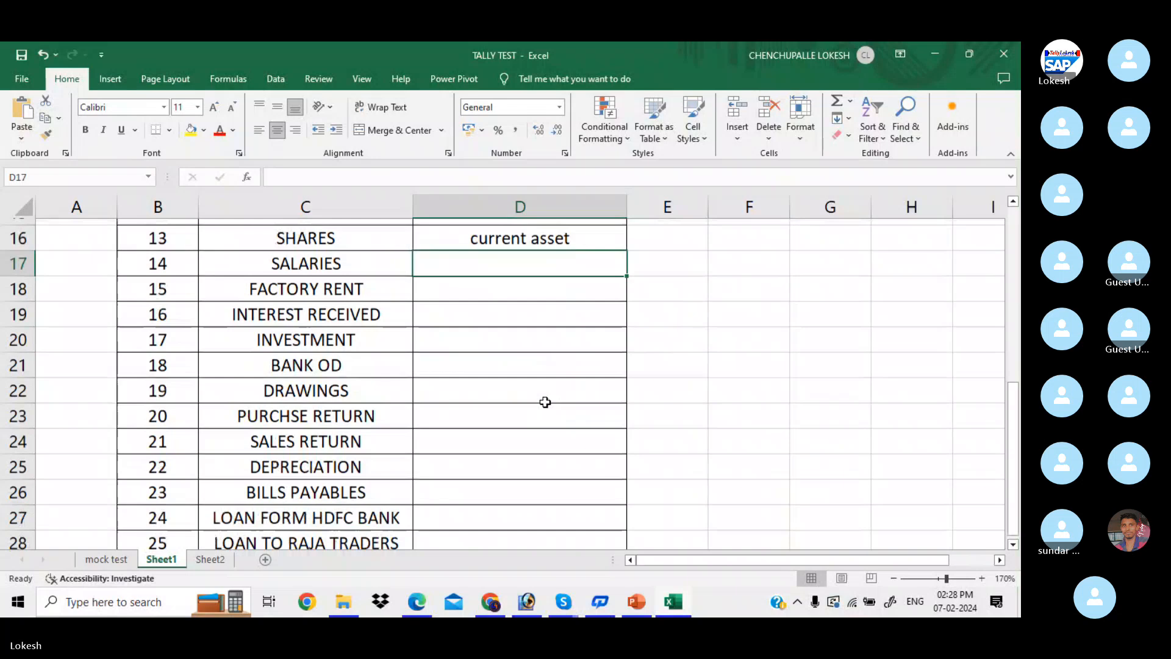
pyautogui.scroll(1, 545, 402)
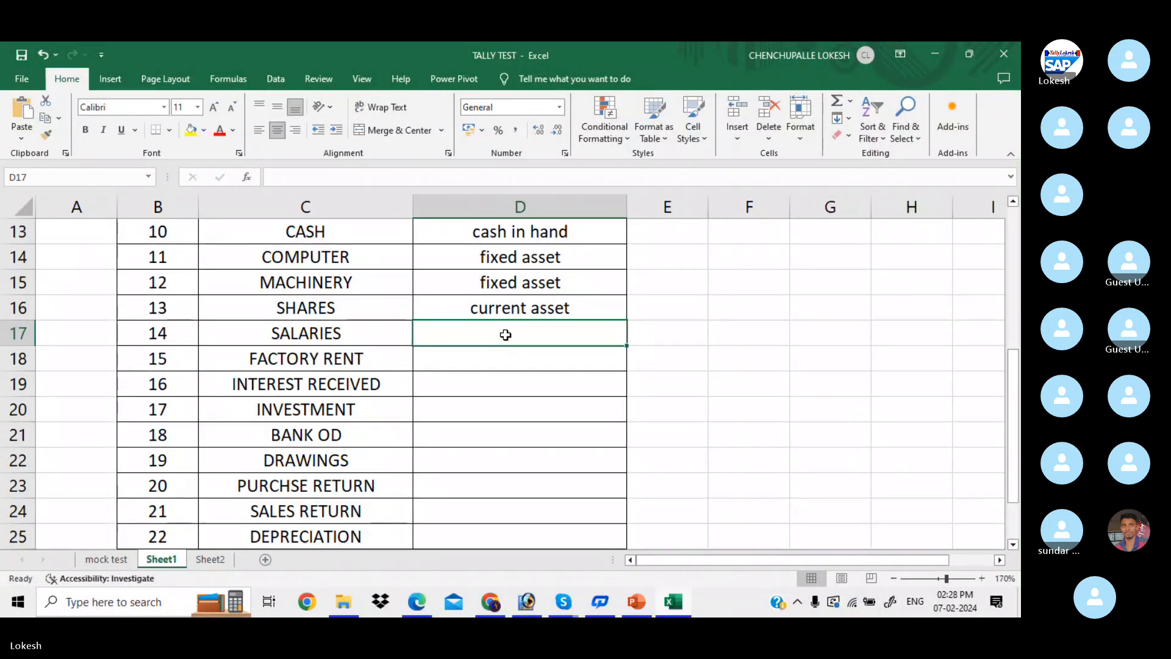
pyautogui.doubleClick(507, 335)
pyautogui.write('indirect exp')
pyautogui.press('Return')
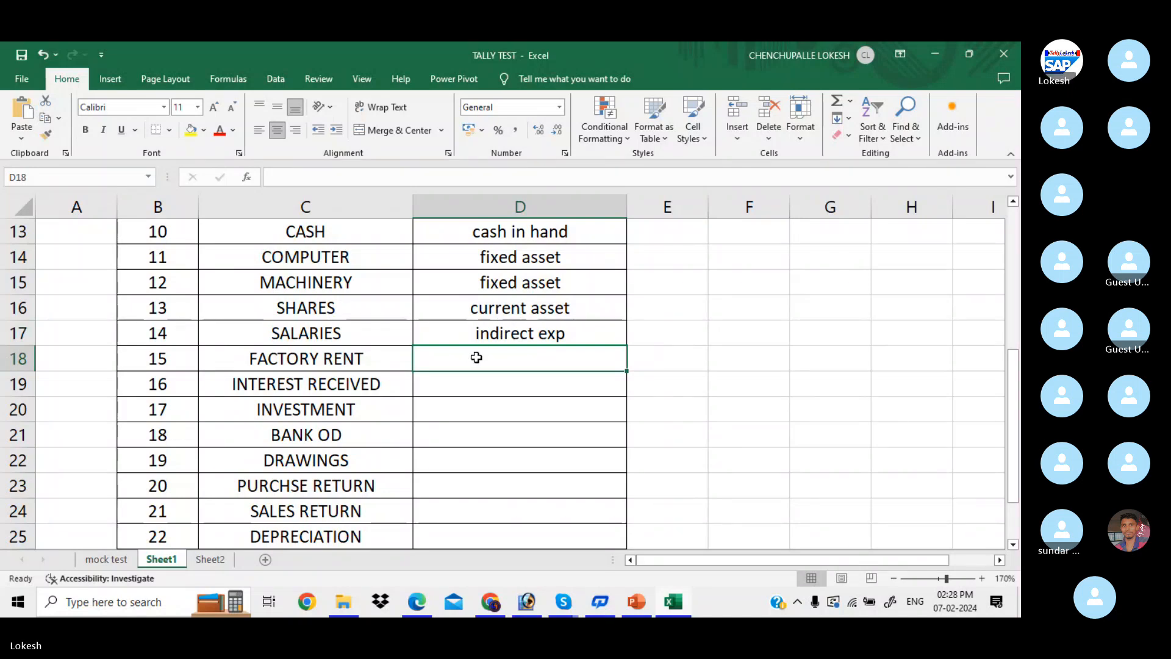
pyautogui.write('direct exp')
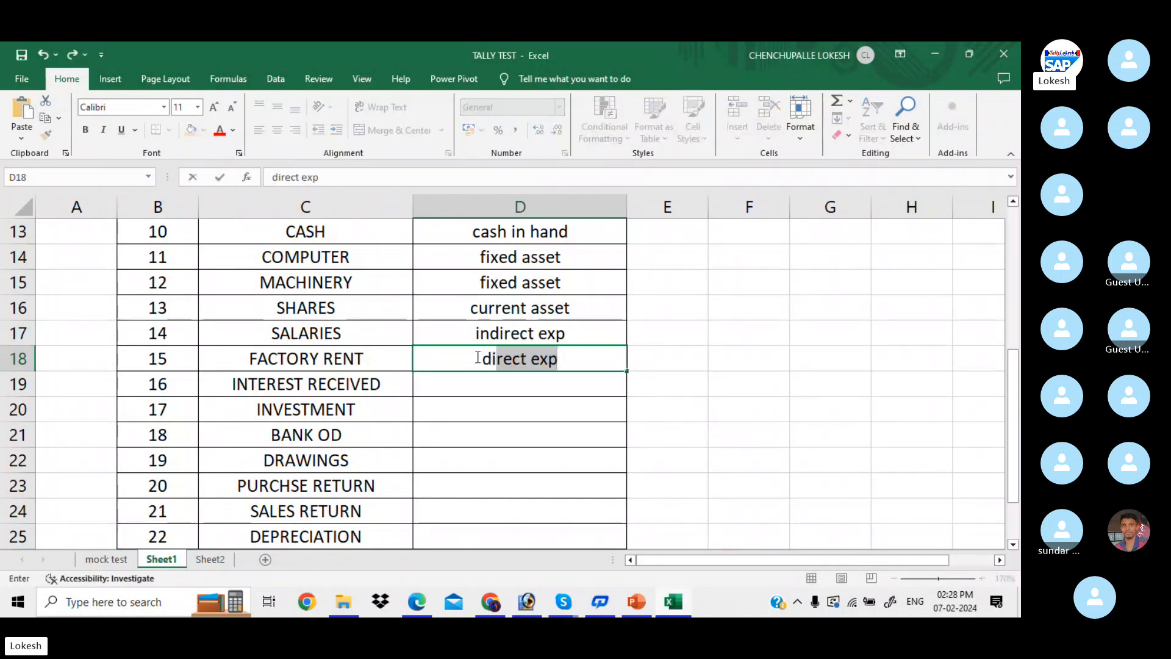
pyautogui.press('Return')
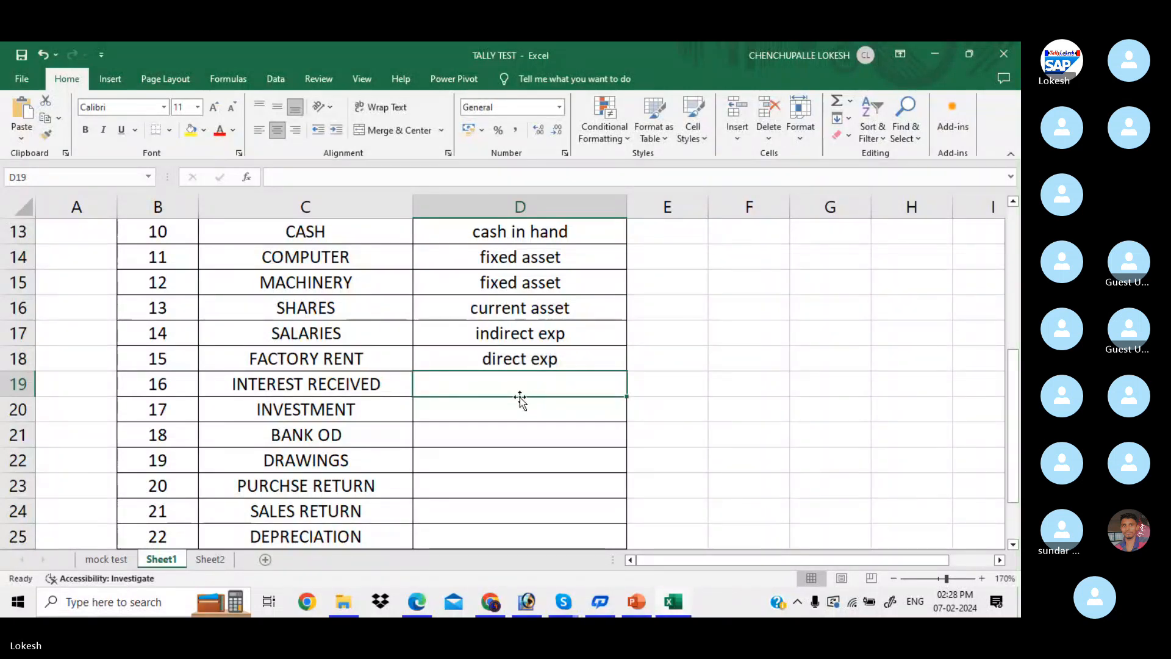
# Step: Enter "indirect incomes" as the group of the INTEREST RECEIVED ledger in D19
pyautogui.write('ind')
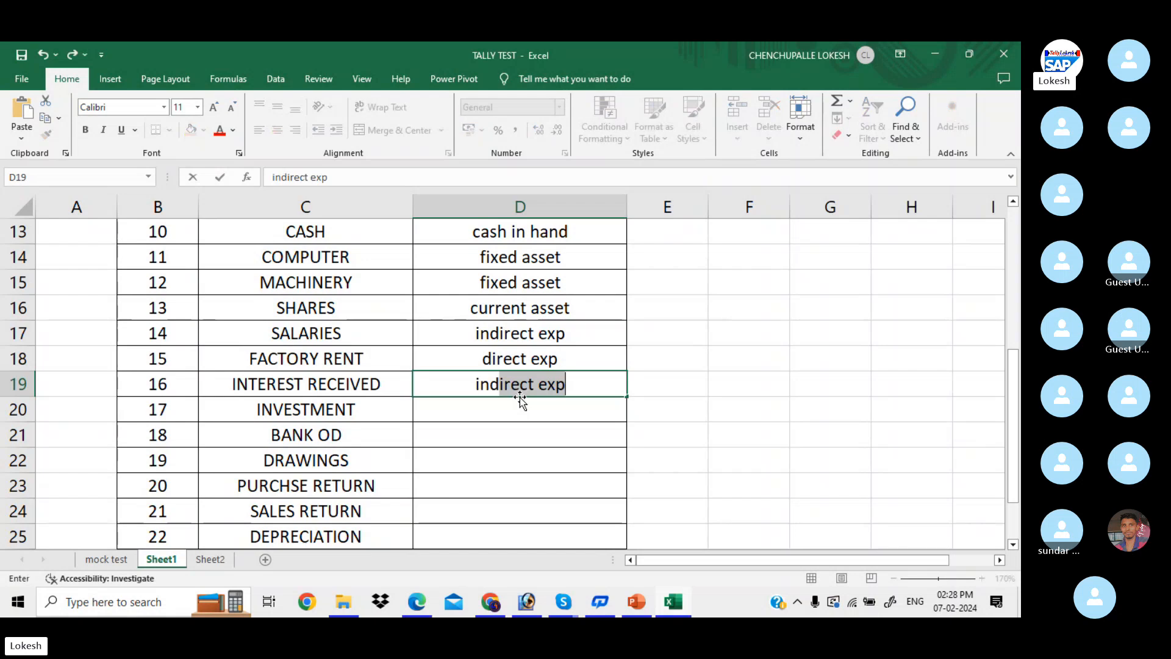
pyautogui.write('irect incomes')
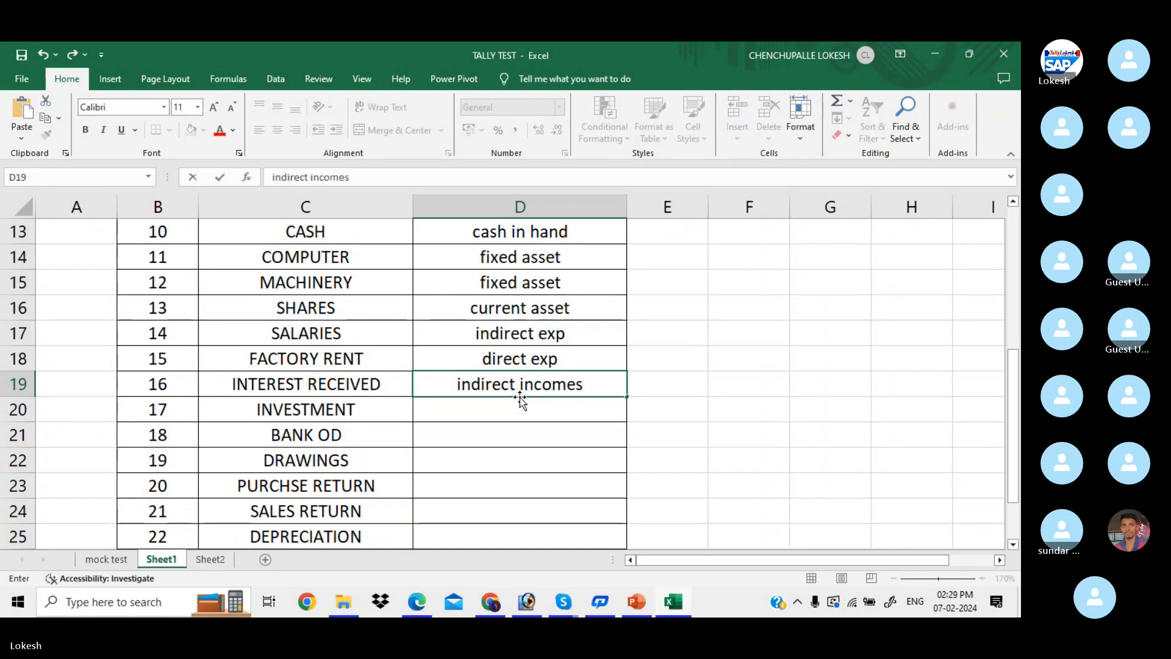
pyautogui.press('Return')
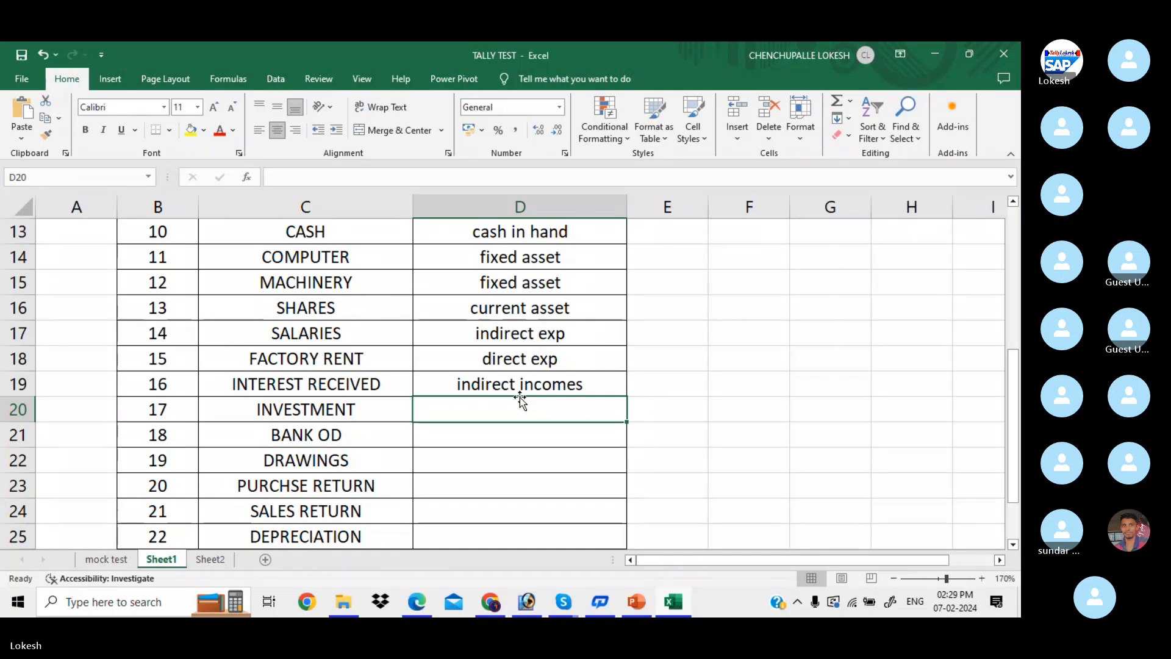
# Step: Enter "investment" as the group of INVESTMENT in D20 and "bank od" for BANK OD in D21
pyautogui.write('inve')
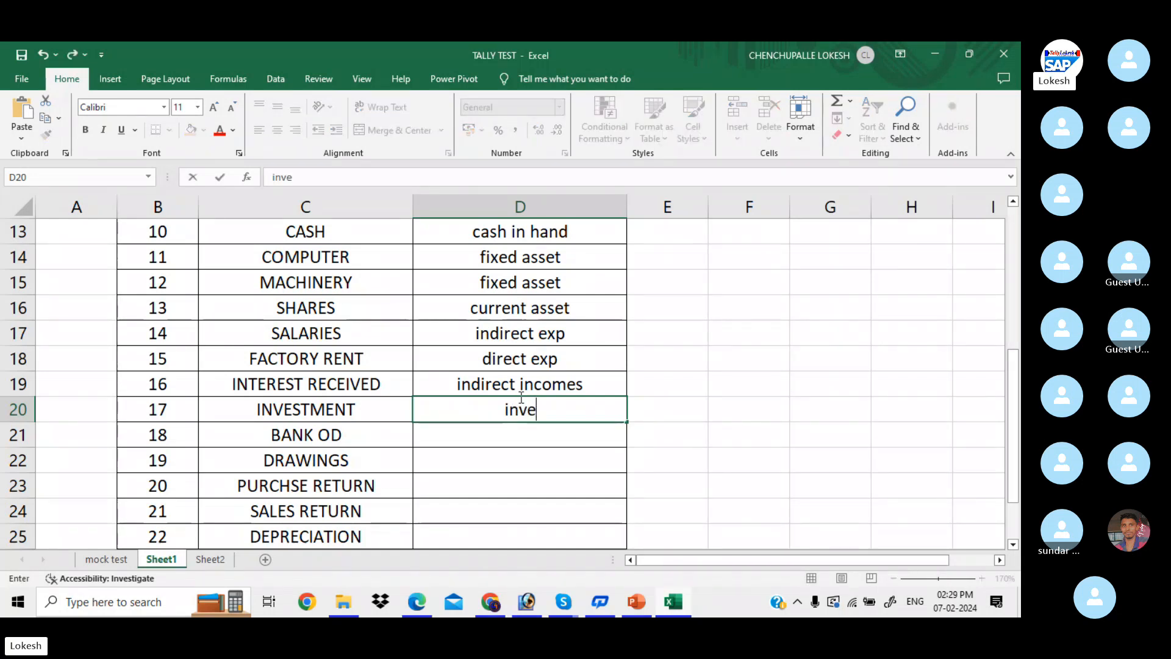
pyautogui.write('stmen')
pyautogui.press('BackSpace')
pyautogui.press('BackSpace')
pyautogui.press('BackSpace')
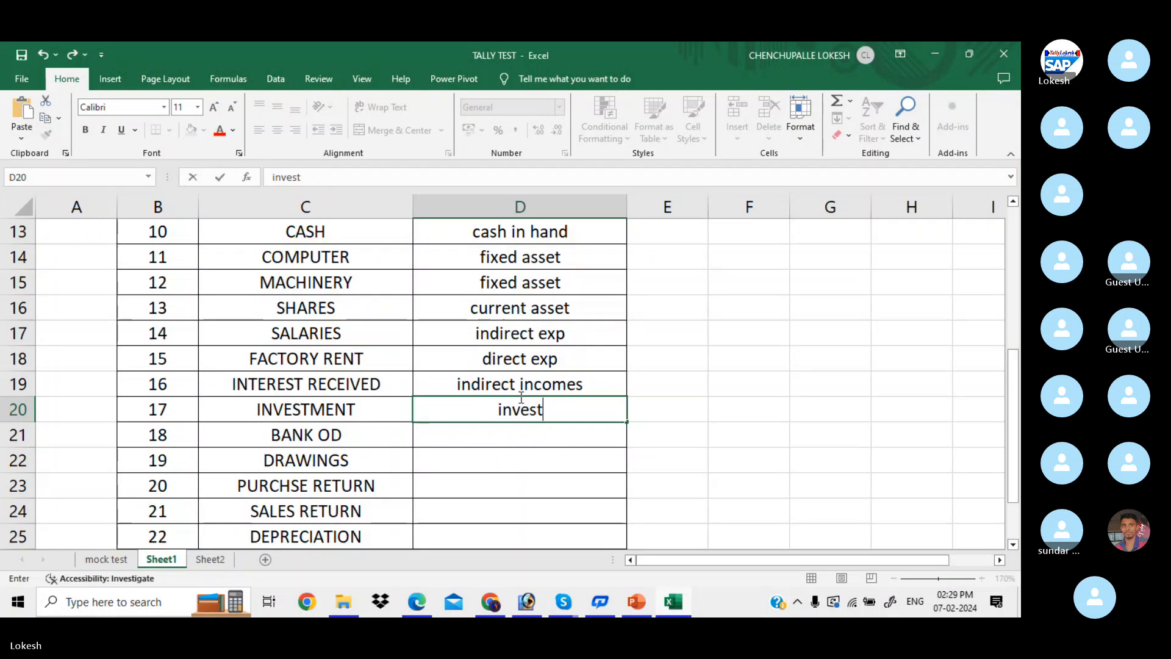
pyautogui.write('ment')
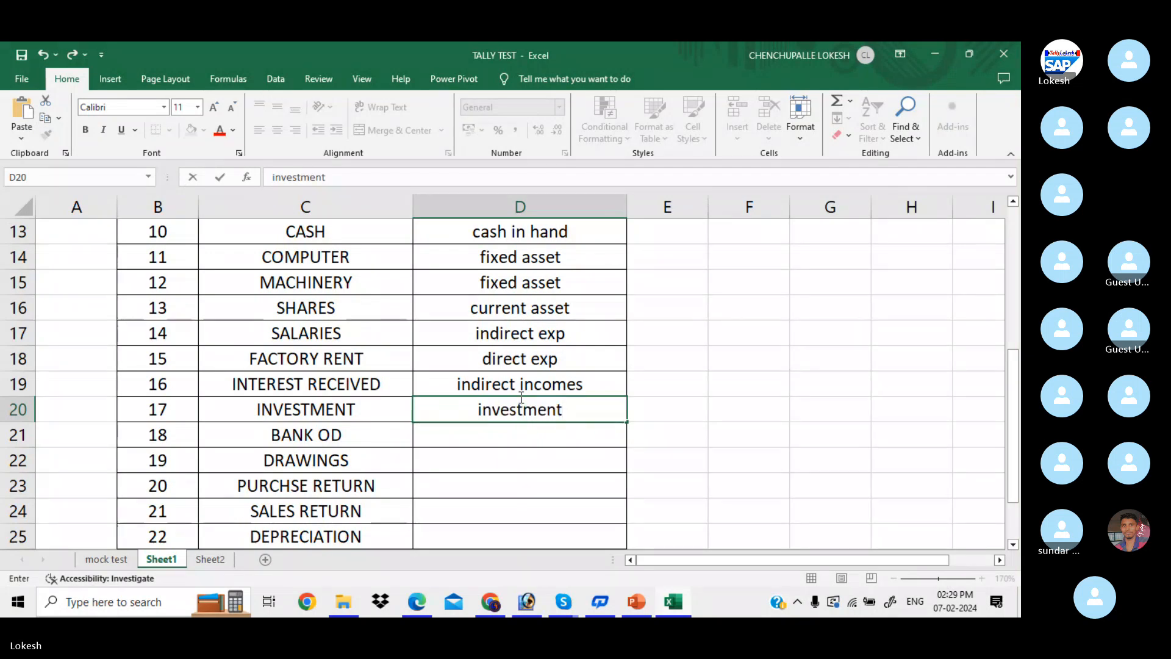
pyautogui.press('Return')
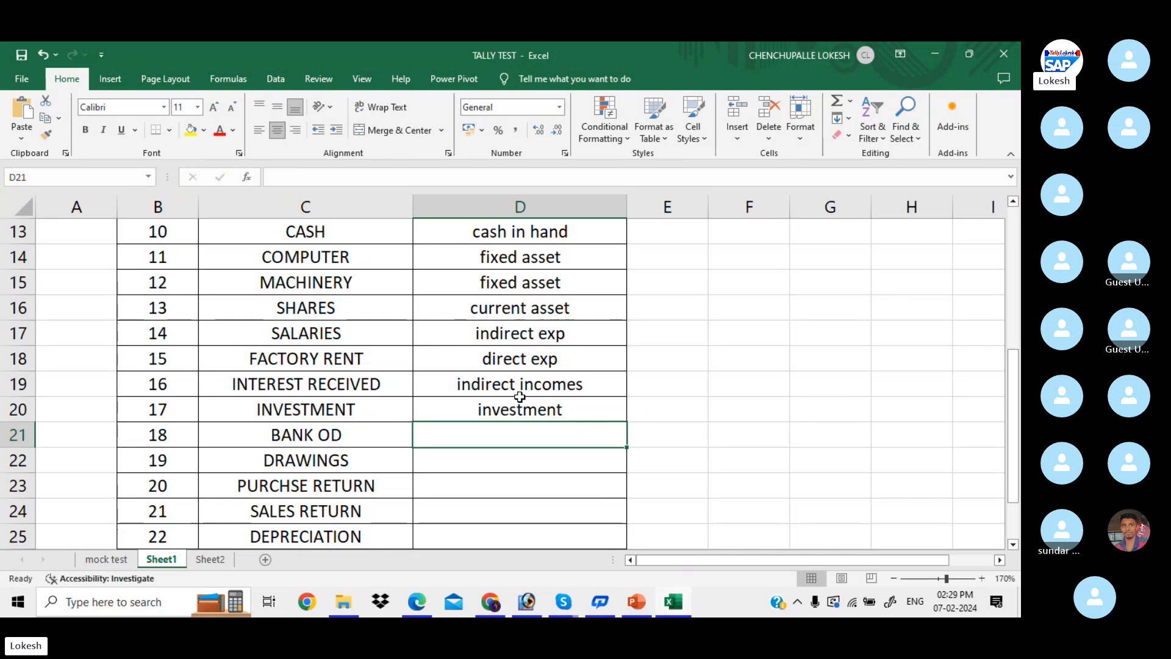
pyautogui.write('bank od')
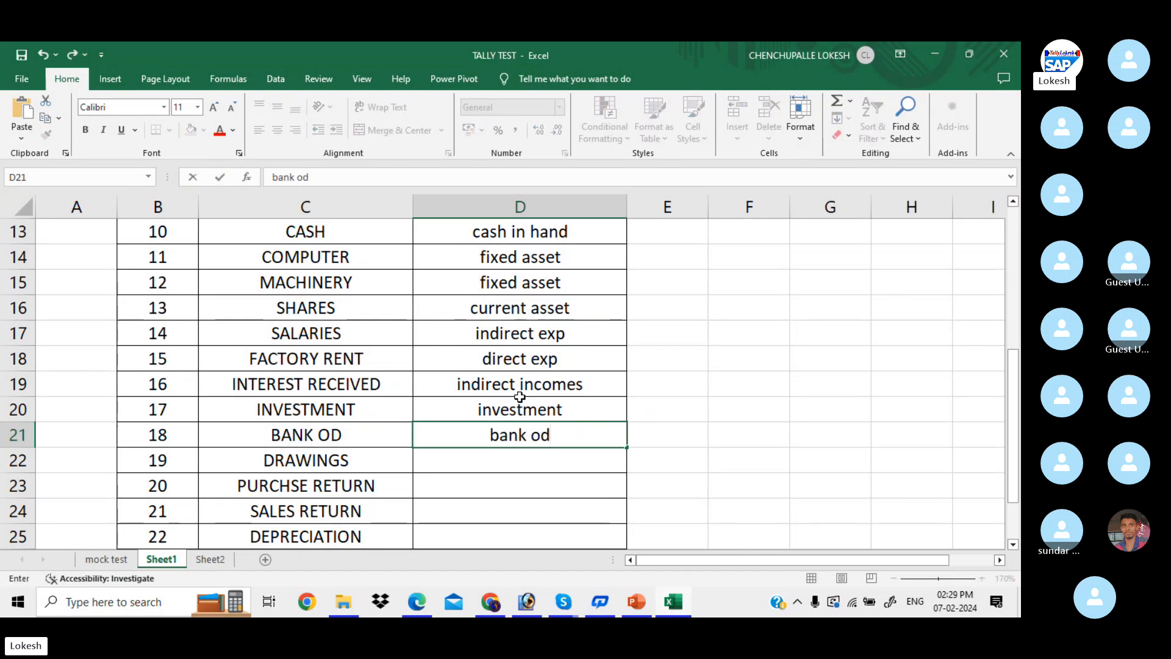
pyautogui.press('Return')
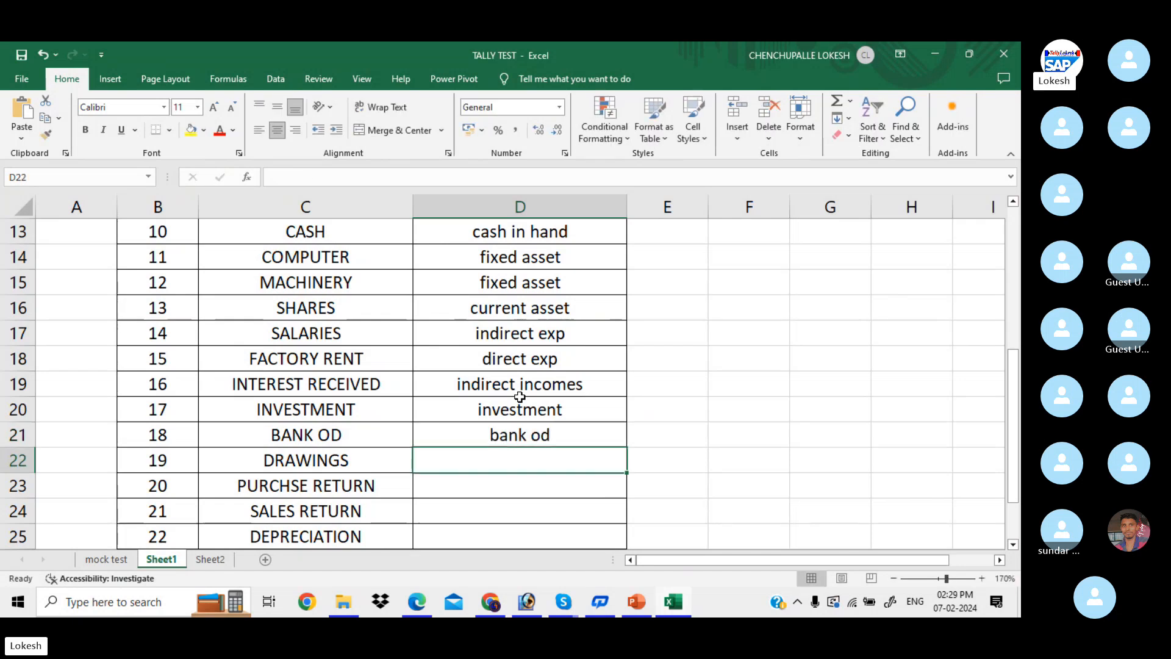
# Step: Enter "capital" as the group of DRAWINGS in D22 and "purchase" for PURCHSE RETURN in D23
pyautogui.scroll(-2, 520, 397)
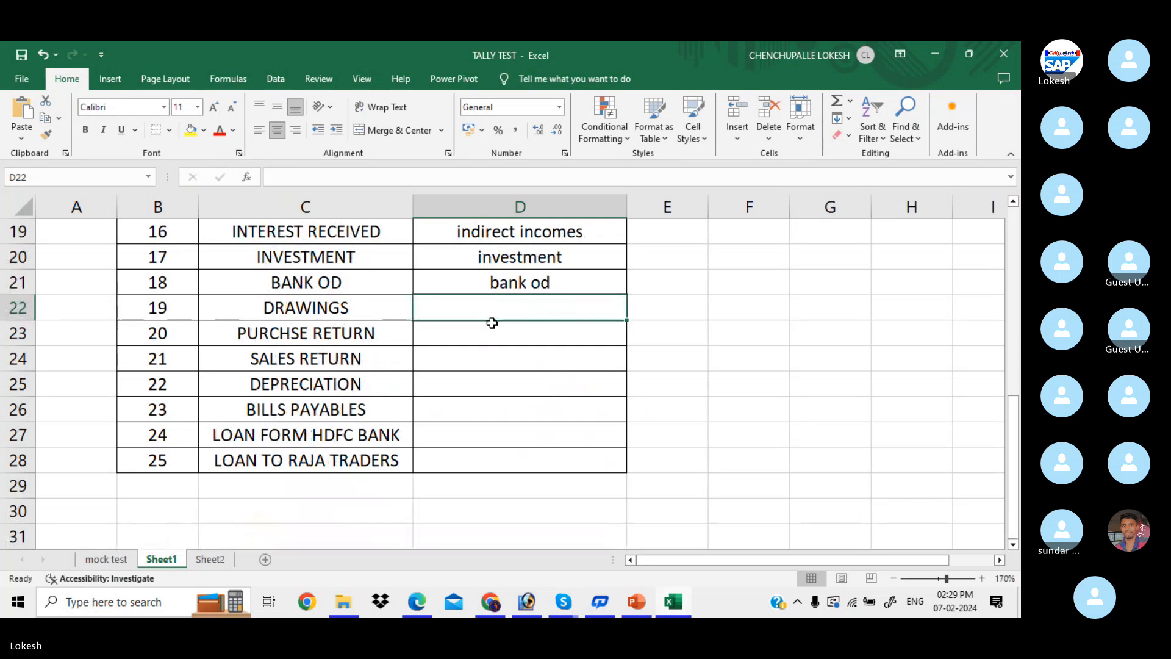
pyautogui.write('capital')
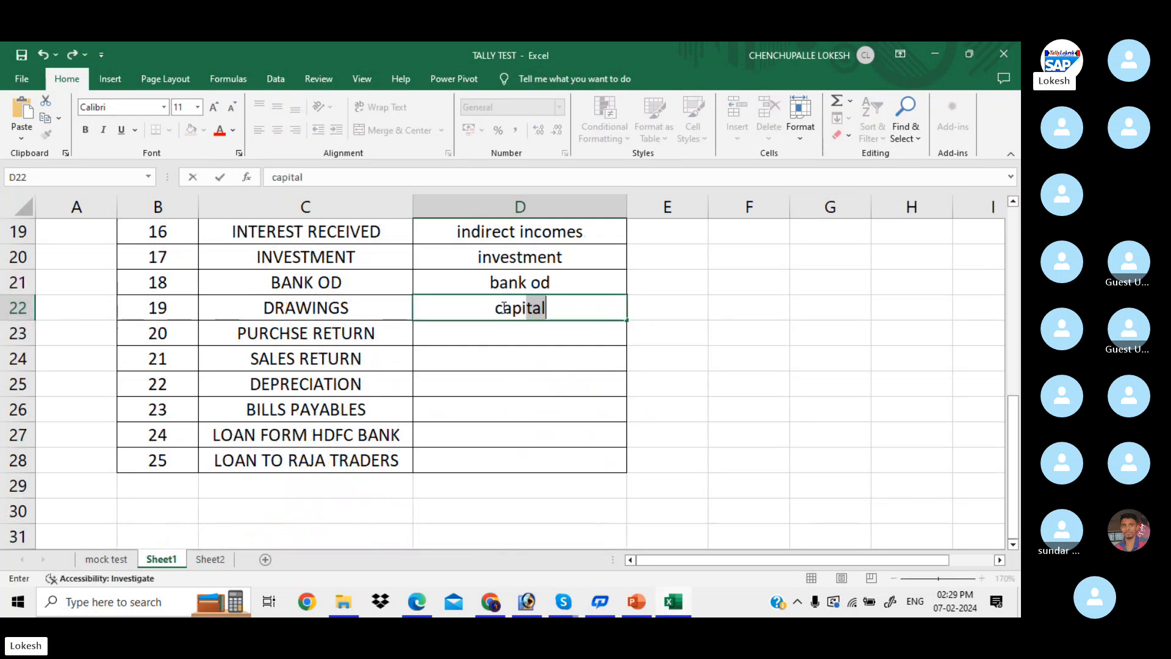
pyautogui.press('Return')
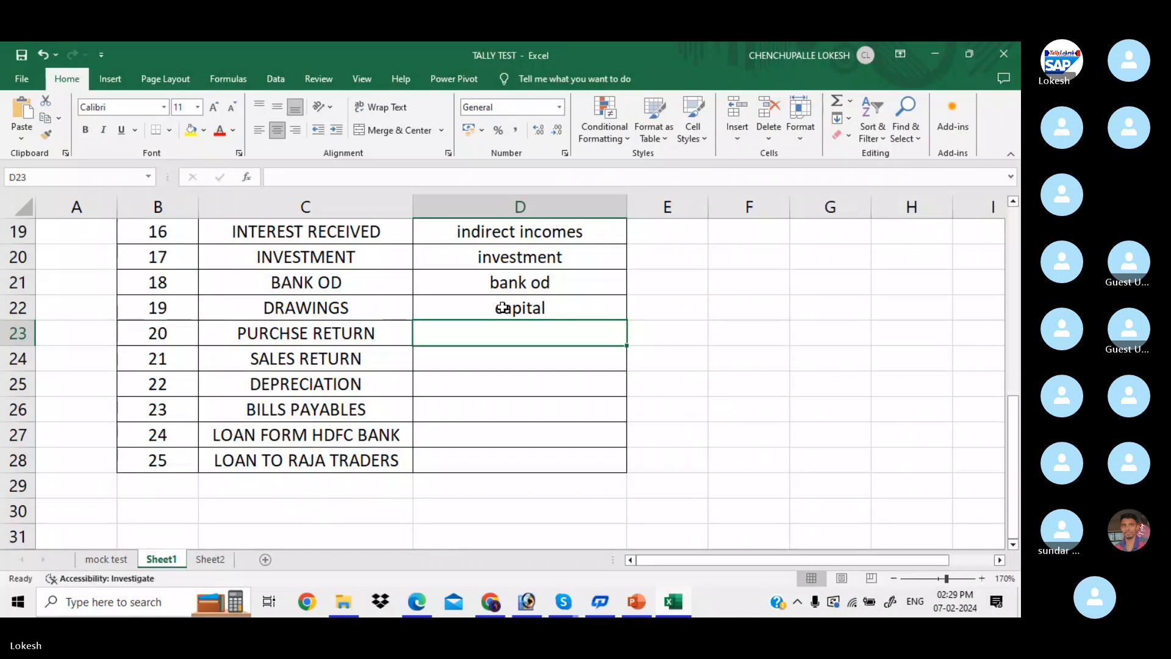
pyautogui.write('pu')
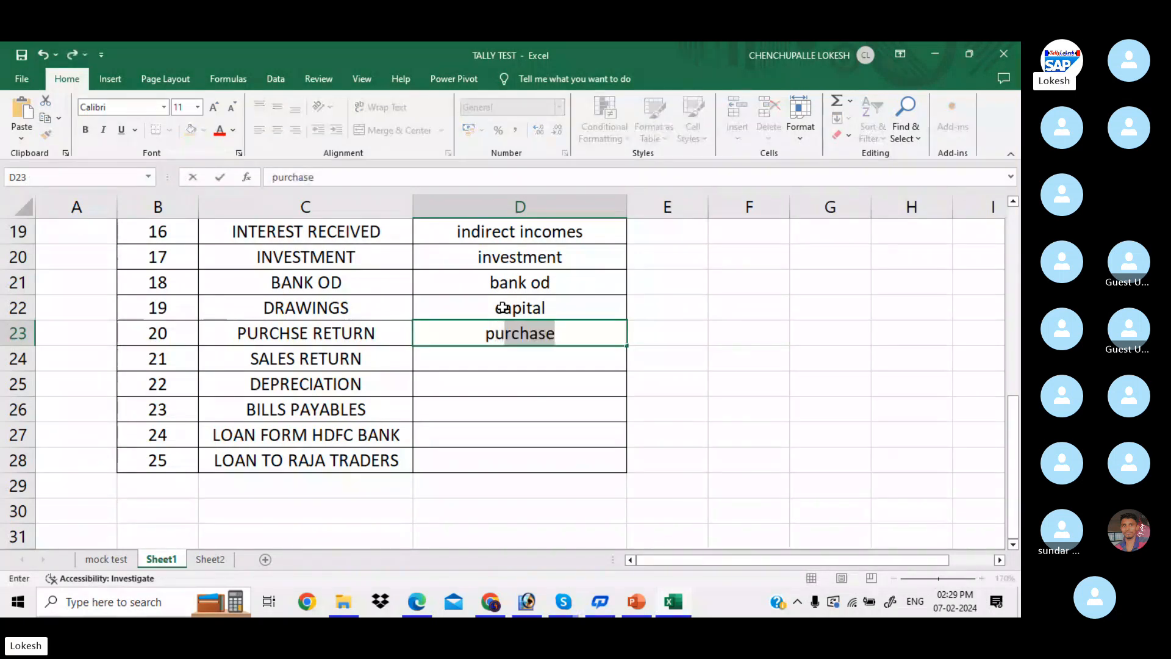
pyautogui.press('Return')
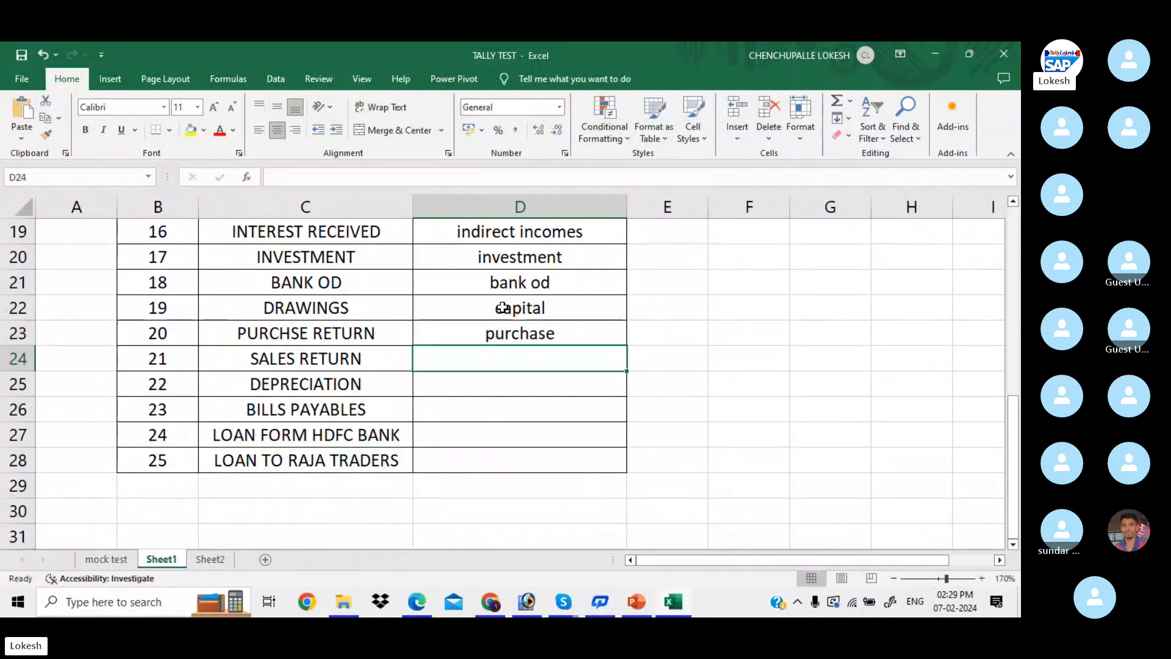
# Step: Enter "sales" as the group of SALES RETURN in D24 and "indirect exp" for DEPRECIATION in D25
pyautogui.write('sales')
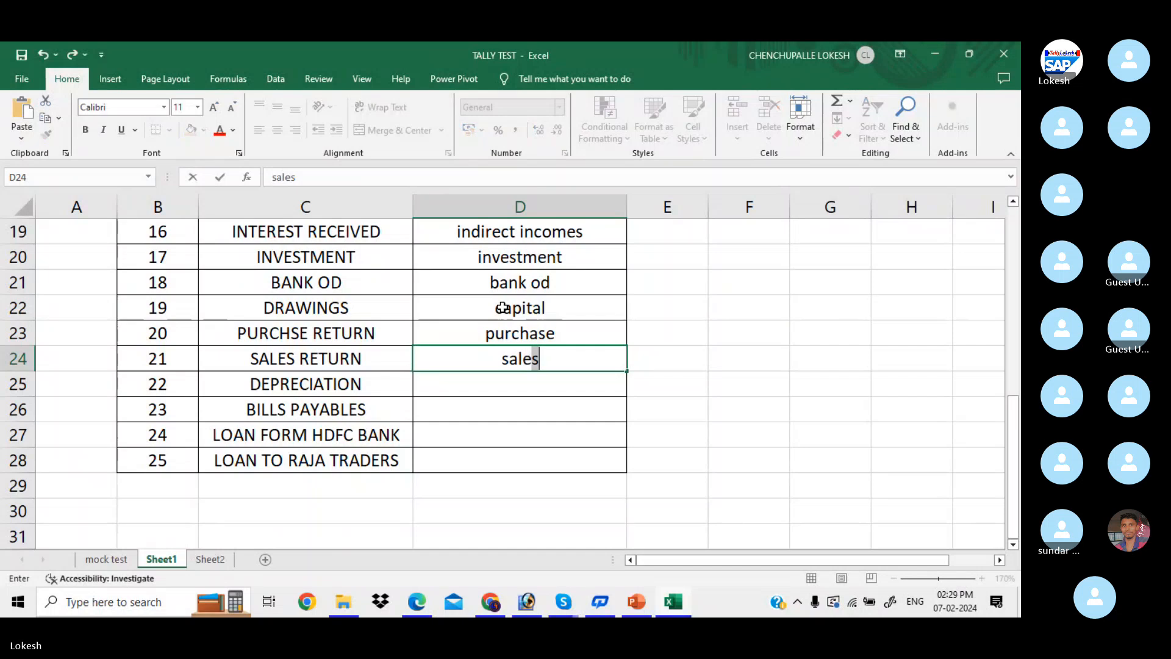
pyautogui.press('Return')
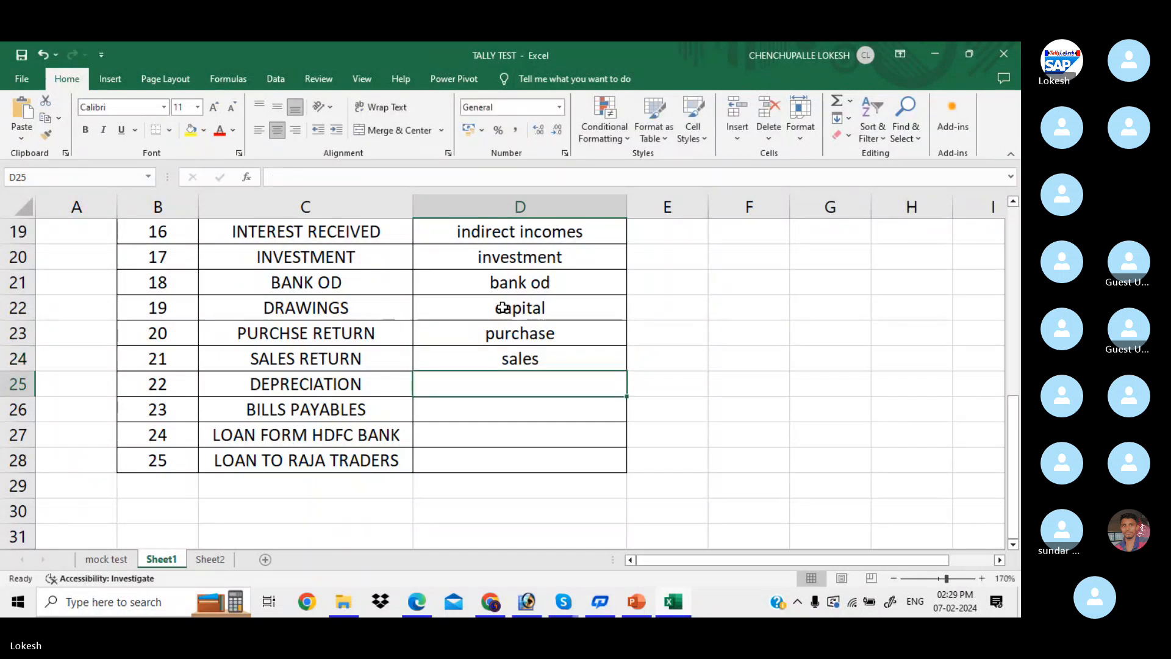
pyautogui.write('indirect exp')
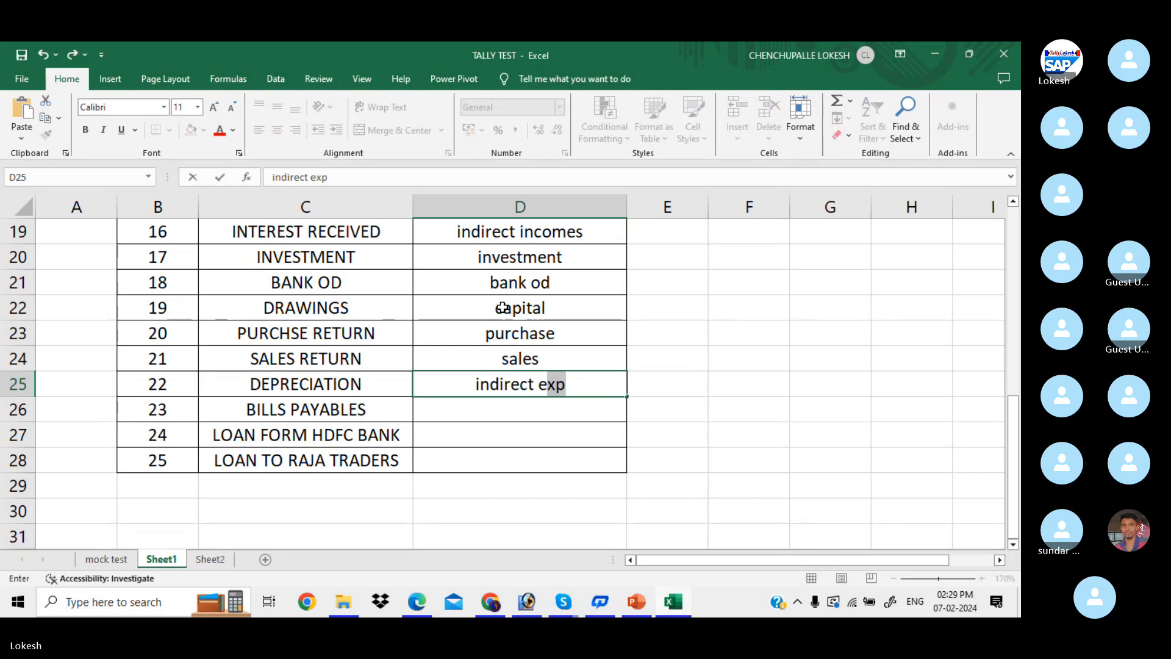
pyautogui.press('Return')
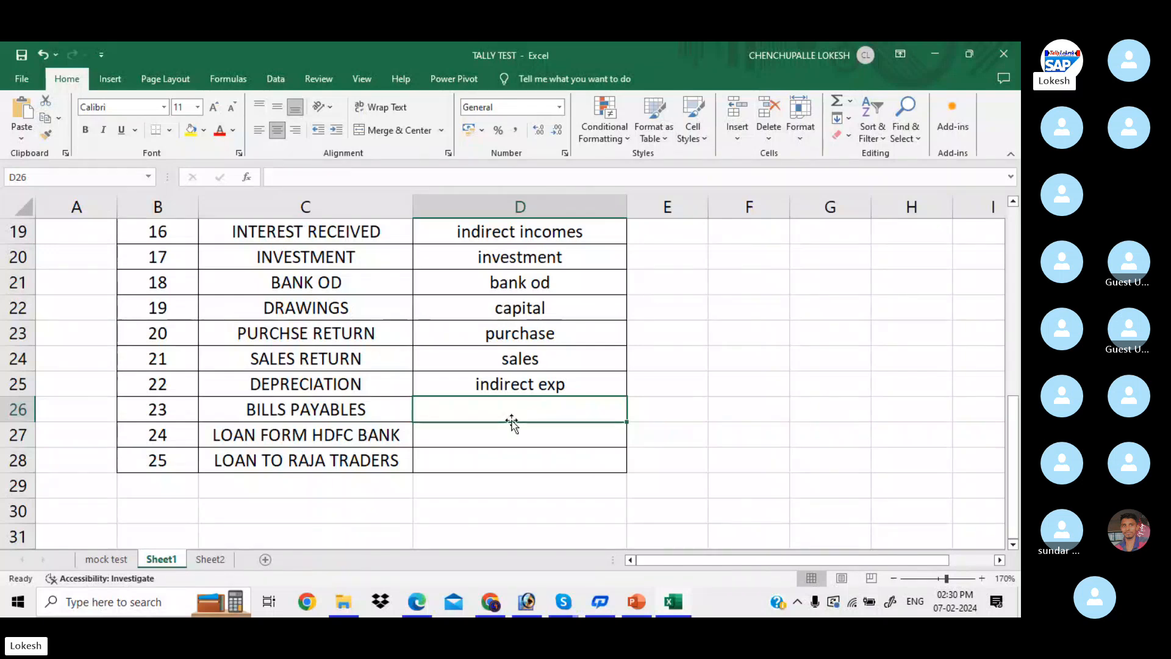
# Step: Enter "current liabilites" as the group of the BILLS PAYABLES ledger in D26
pyautogui.write('curren')
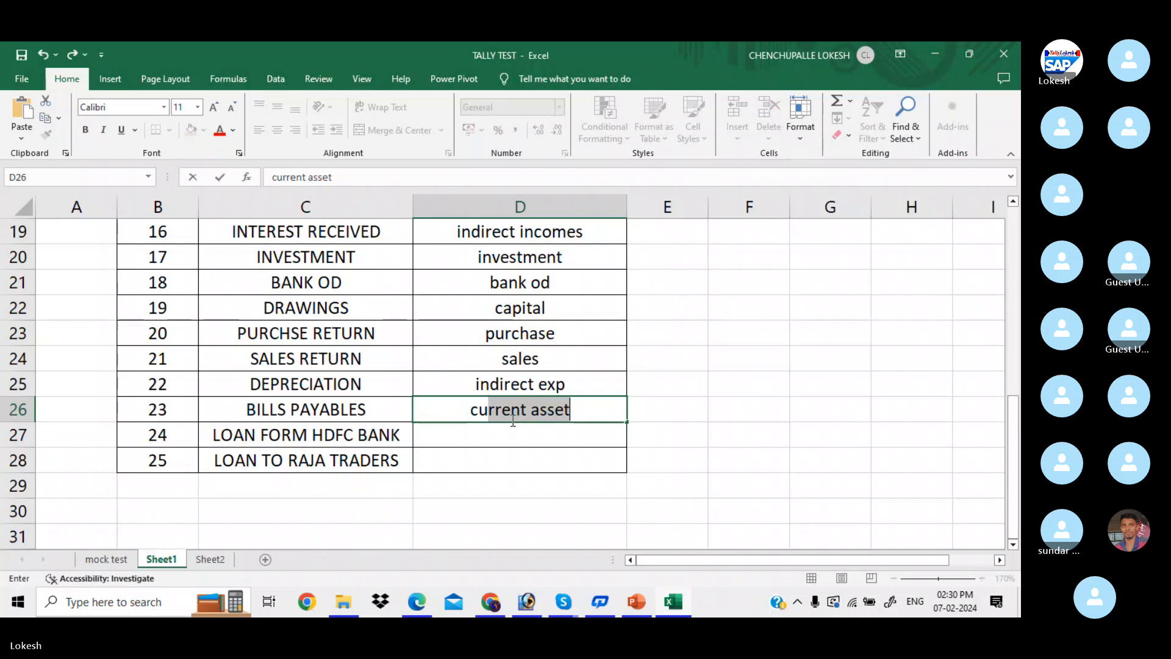
pyautogui.write('t lia')
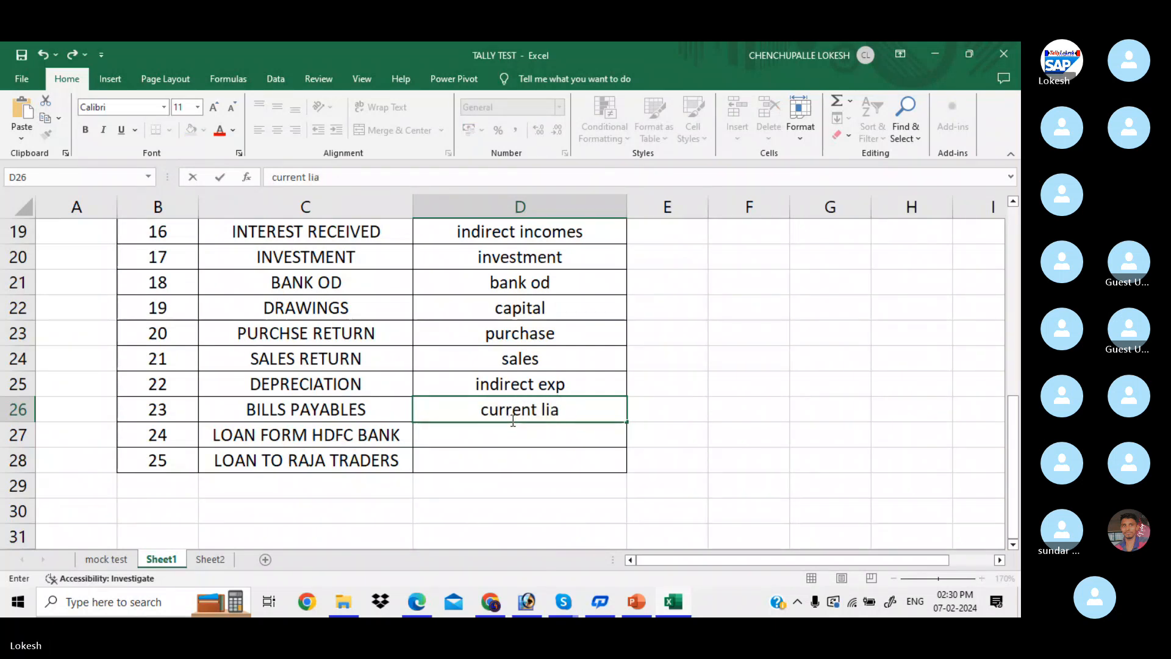
pyautogui.write('bilites')
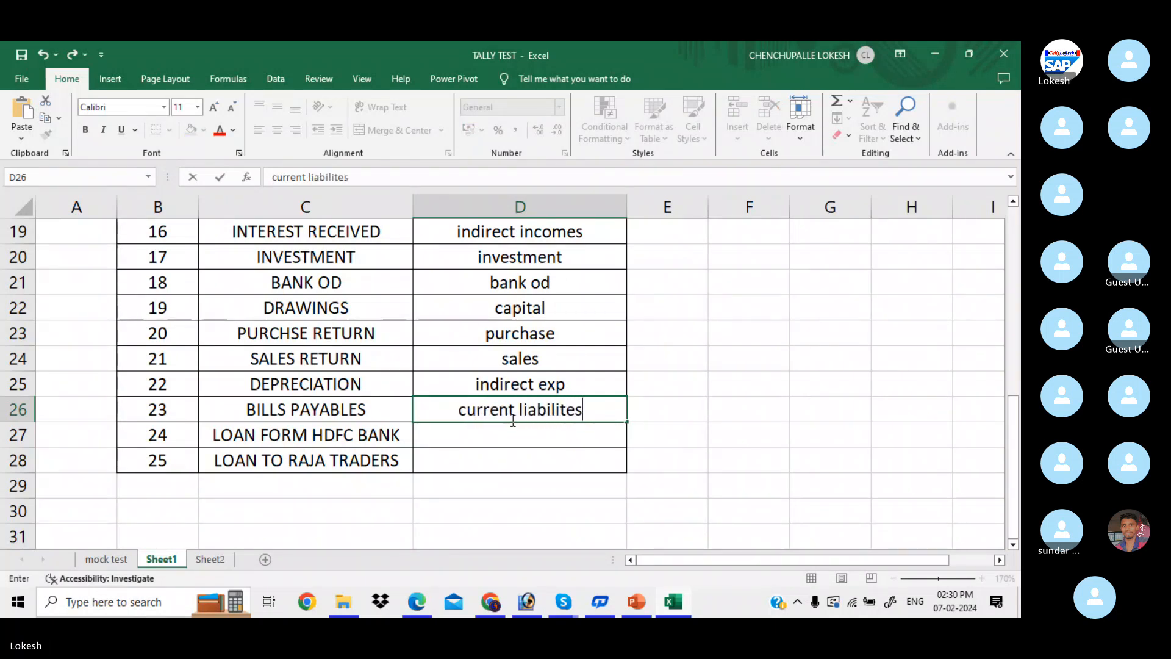
pyautogui.press('Return')
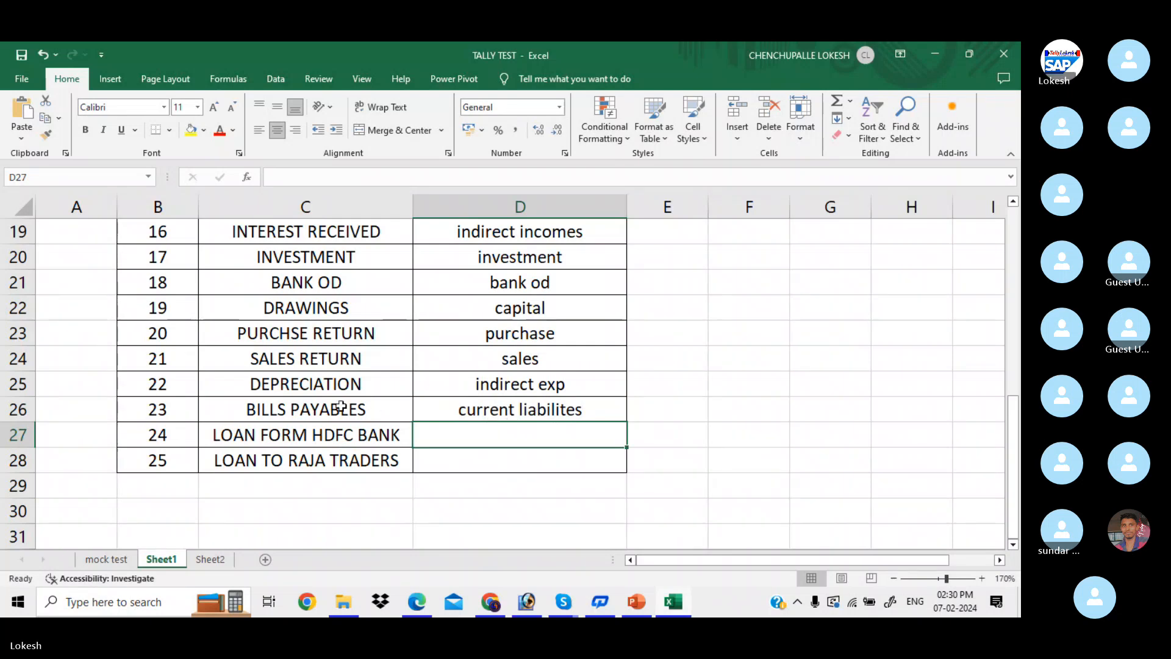
# Step: Correct the spelling of the ledger name in C27 to "LOAN FROM HDFC BANK"
pyautogui.click(281, 433)
pyautogui.doubleClick(280, 433)
pyautogui.press('BackSpace')
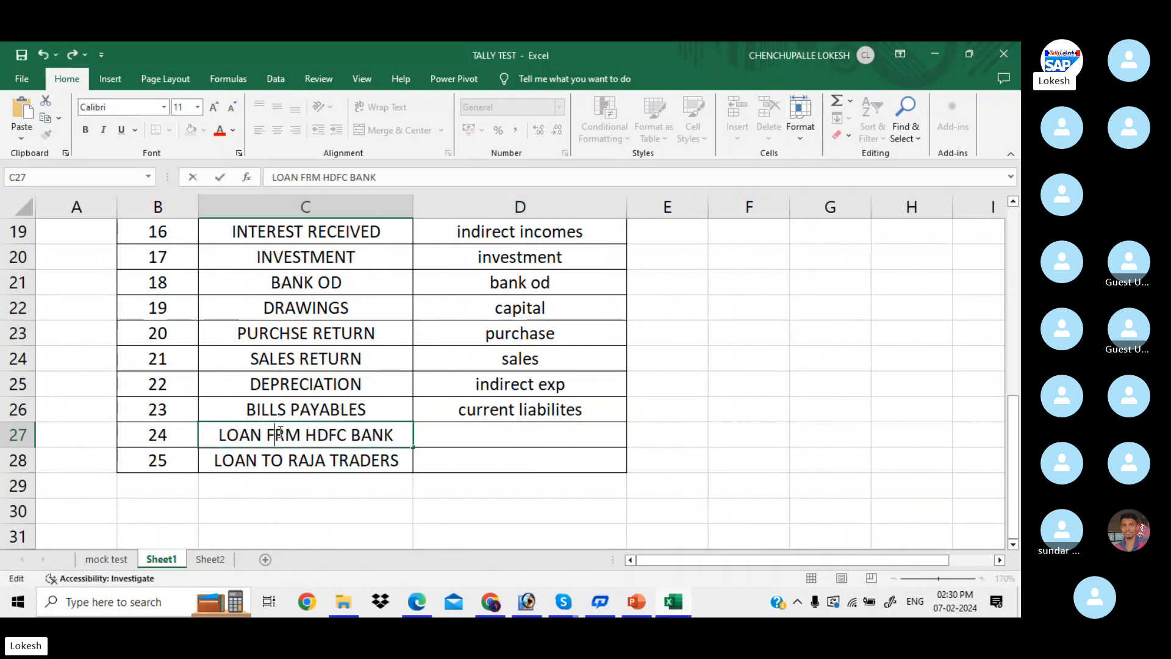
pyautogui.press('Right')
pyautogui.write('o')
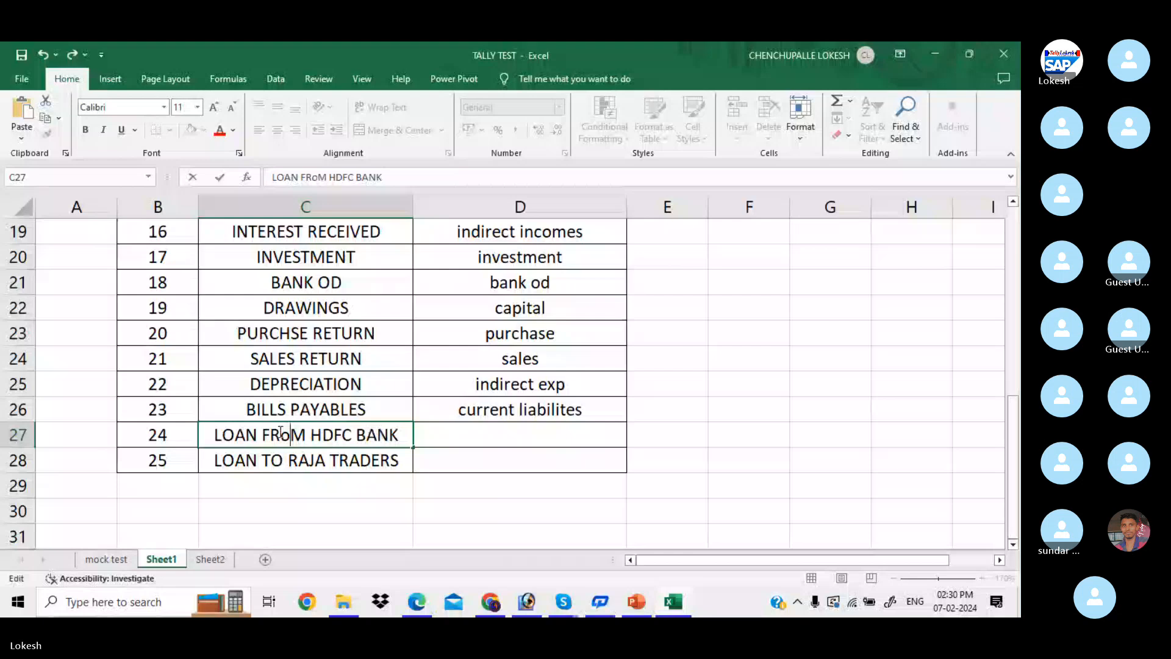
pyautogui.press('BackSpace')
pyautogui.write('O')
pyautogui.click(499, 436)
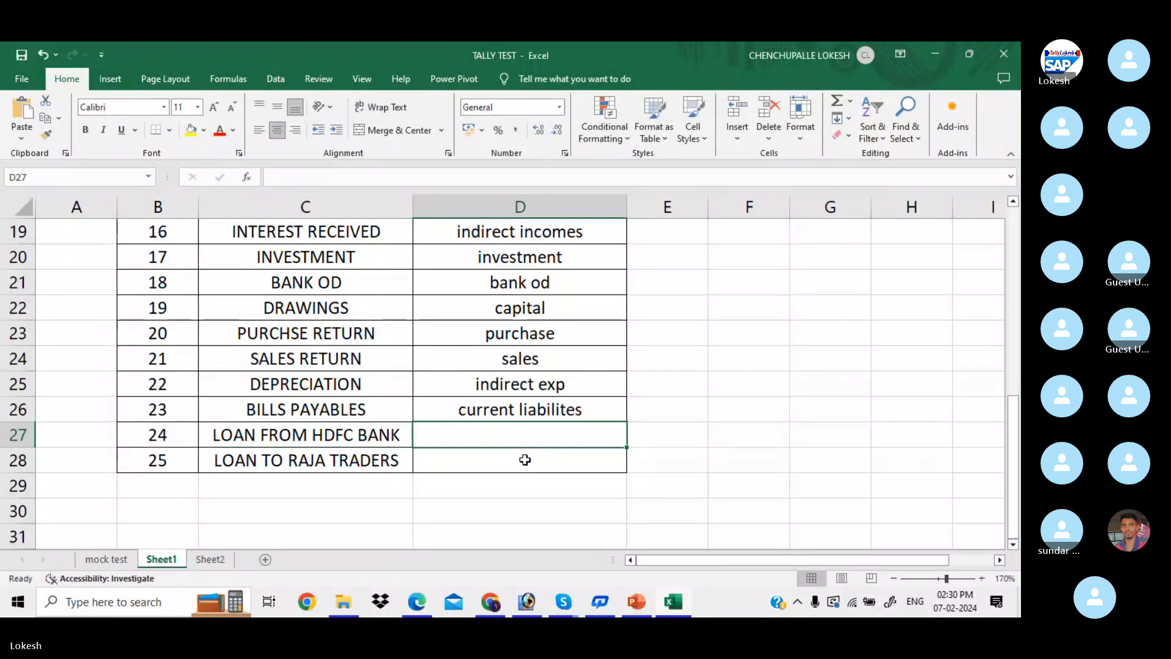
pyautogui.write('LOA')
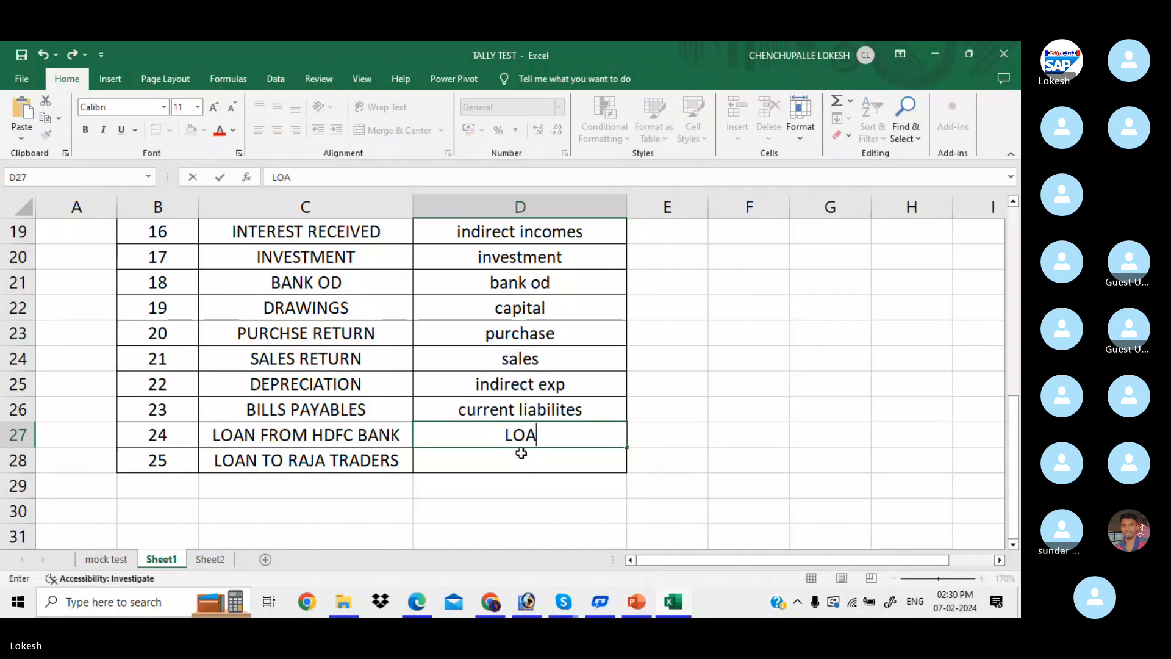
pyautogui.write('N &')
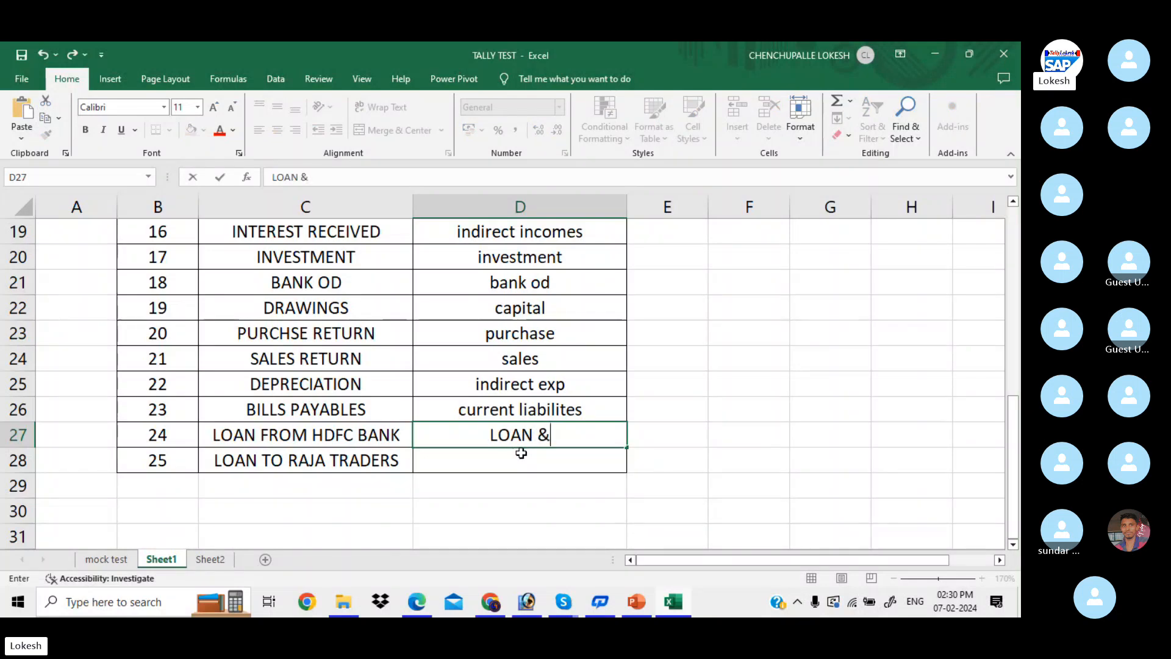
pyautogui.press('BackSpace')
pyautogui.press('BackSpace')
pyautogui.press('BackSpace')
pyautogui.press('BackSpace')
pyautogui.press('BackSpace')
pyautogui.press('BackSpace')
pyautogui.press('BackSpace')
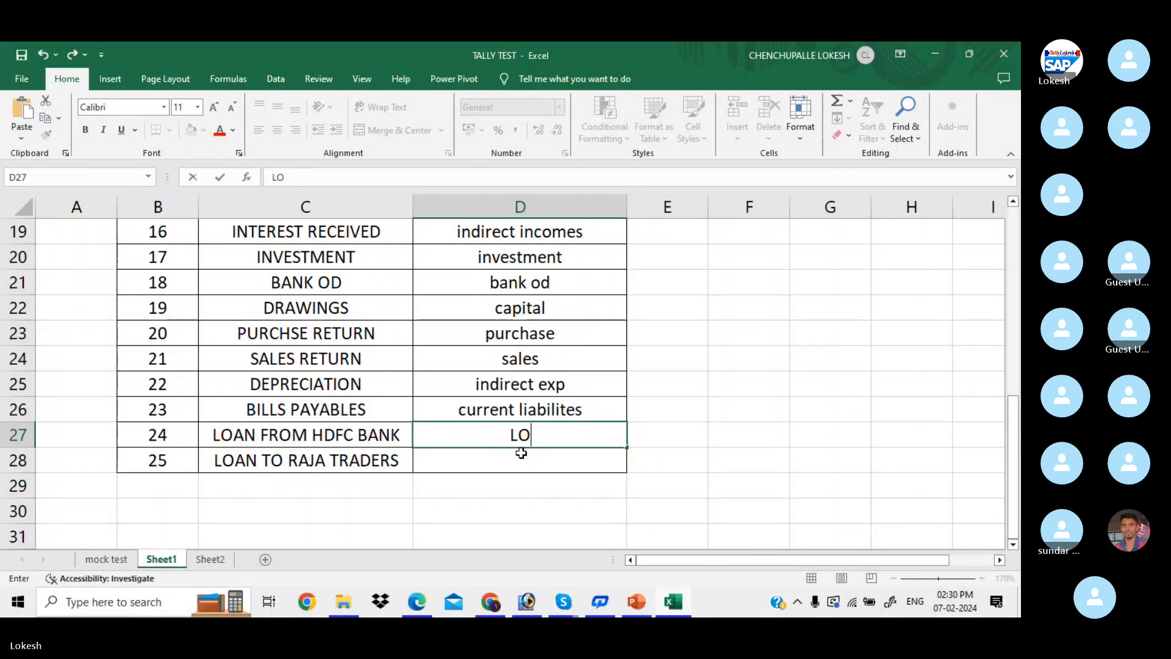
pyautogui.write('o')
pyautogui.press('BackSpace')
# Step: Enter "loans & liabilites" in lowercase as the group of the HDFC BANK loan ledger in D27
pyautogui.write('loans ')
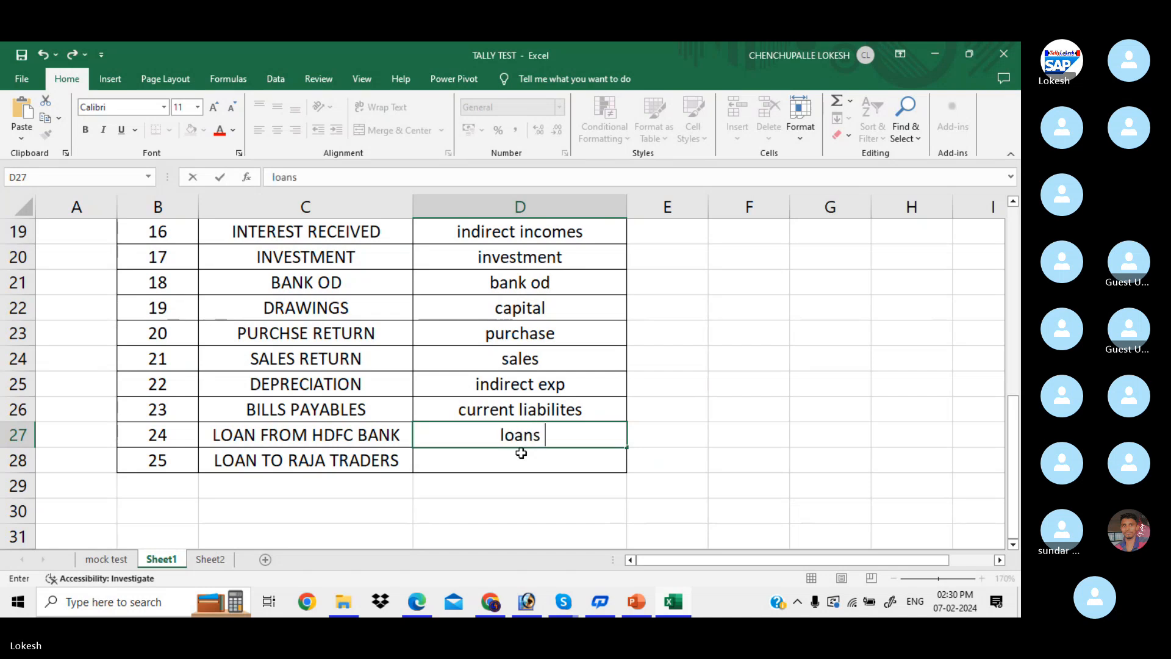
pyautogui.write('& liabili')
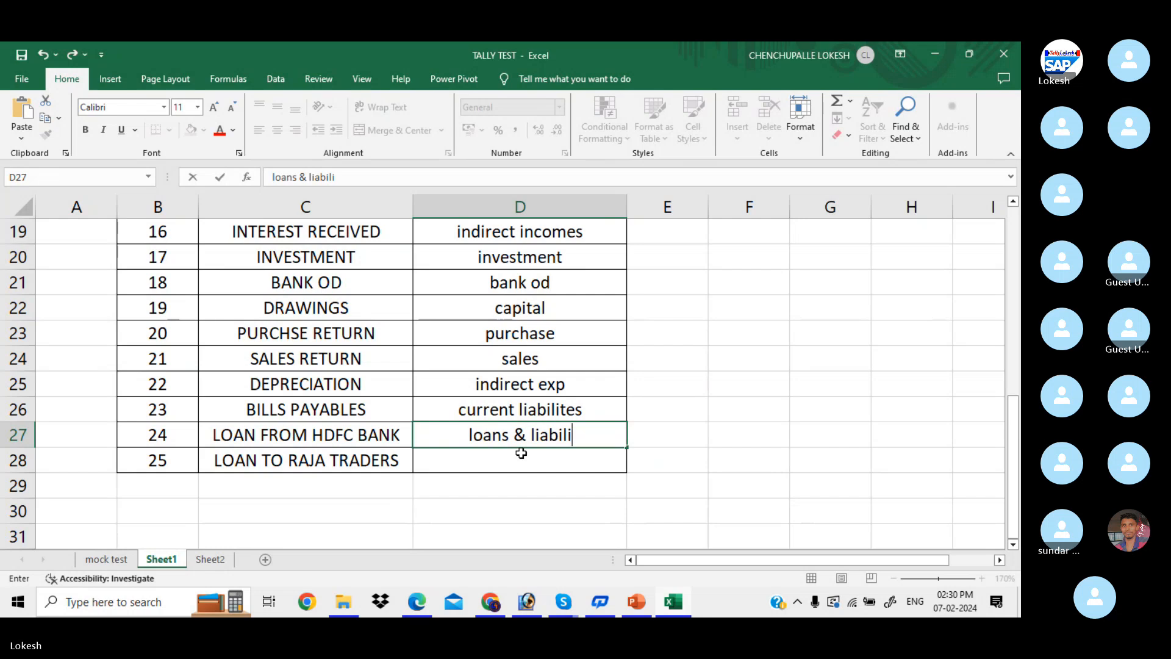
pyautogui.write('tes')
pyautogui.press('Return')
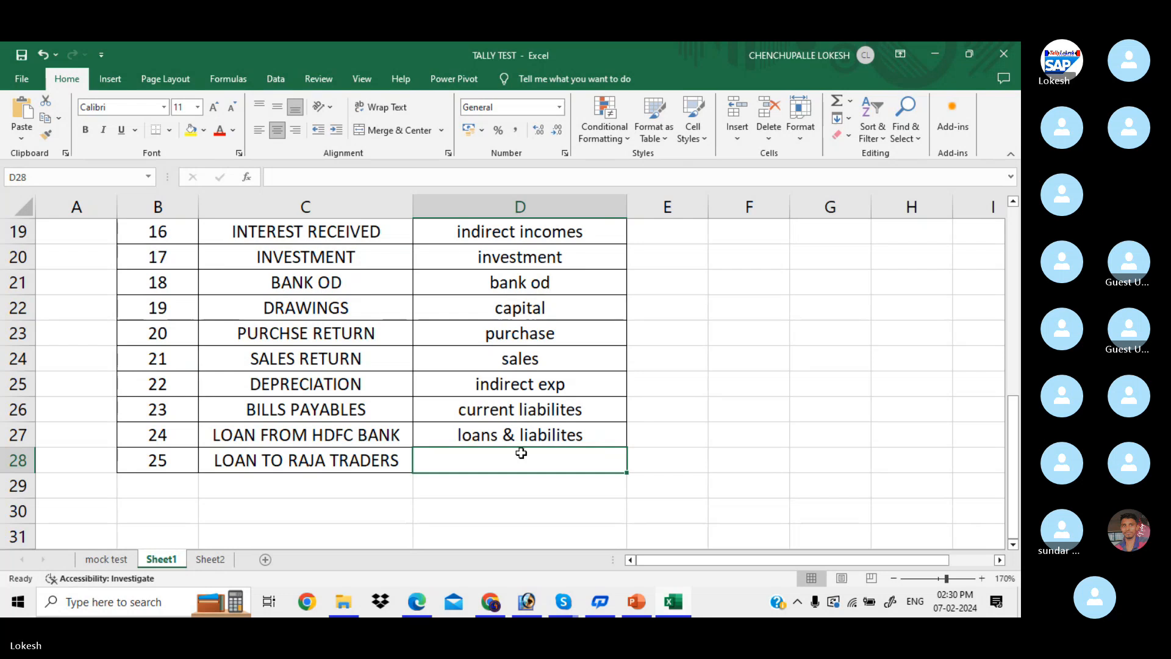
# Step: Enter "loans & advances" as the group of the LOAN TO RAJA TRADERS ledger in D28
pyautogui.write('loans')
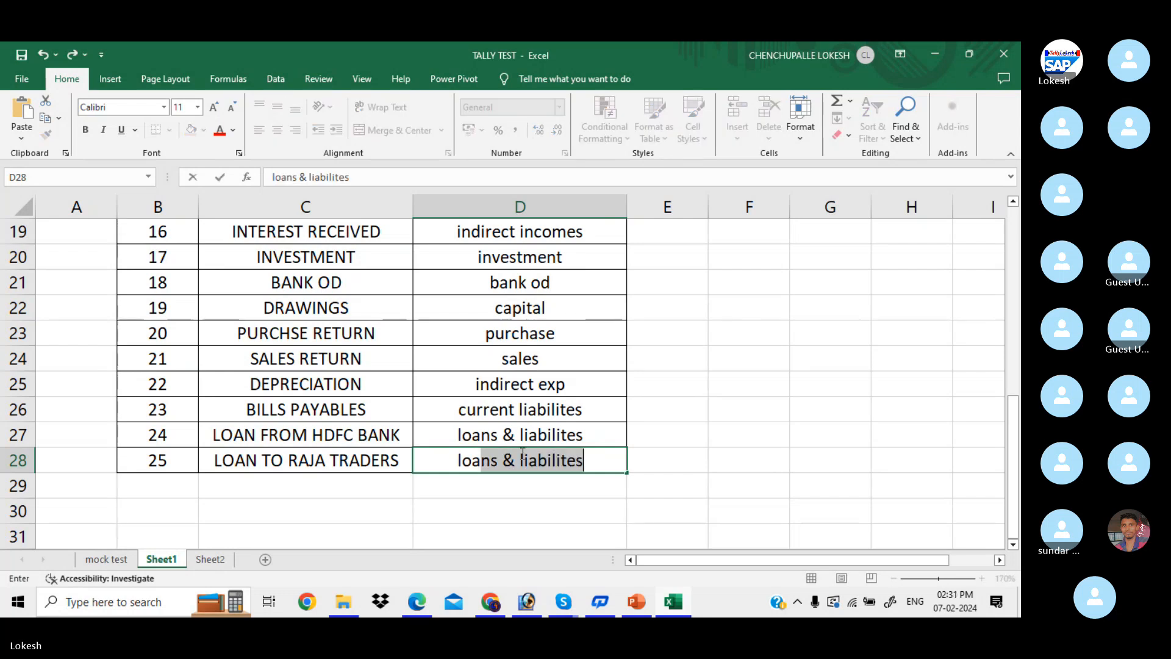
pyautogui.write(' &')
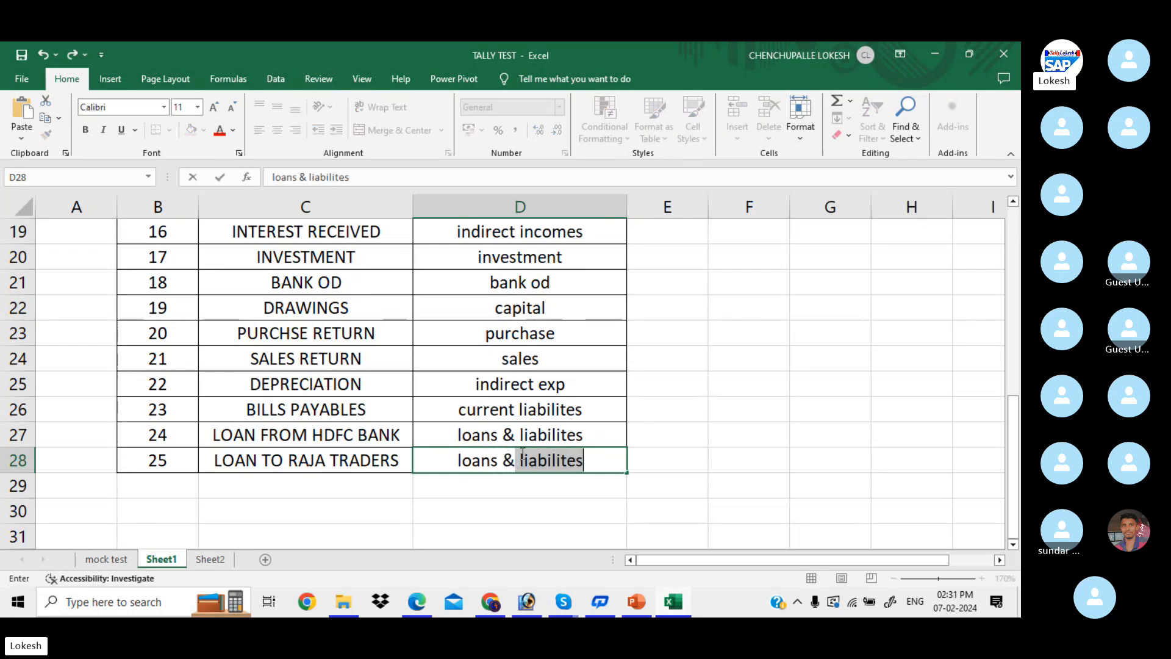
pyautogui.write(' adv')
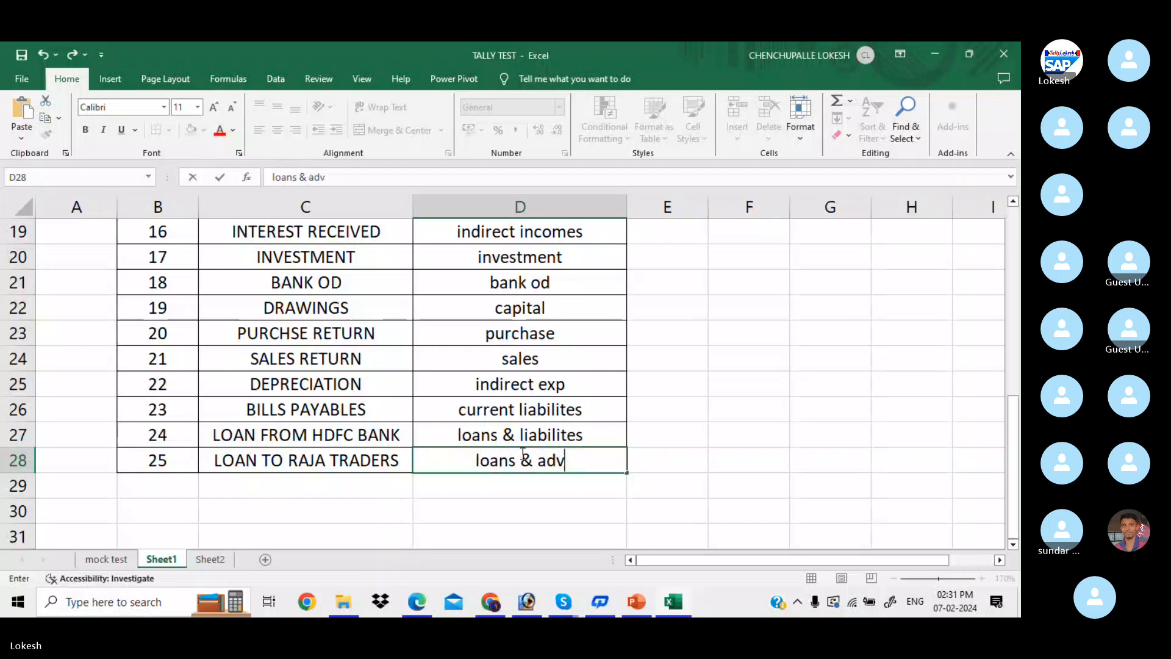
pyautogui.write('ances')
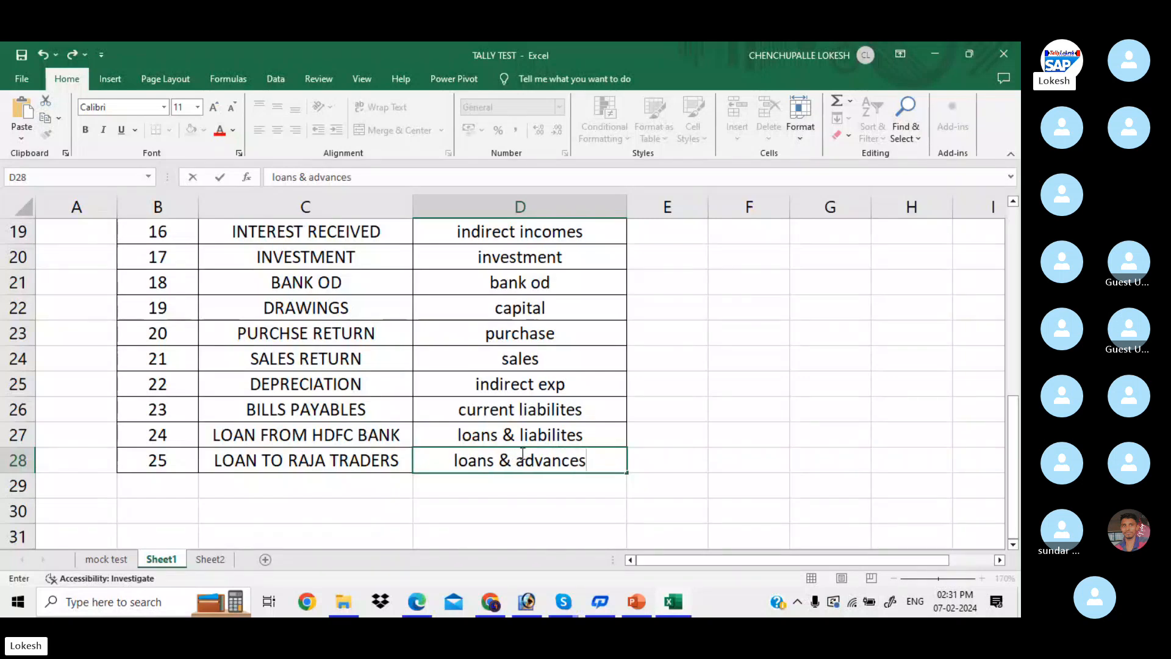
pyautogui.click(409, 485)
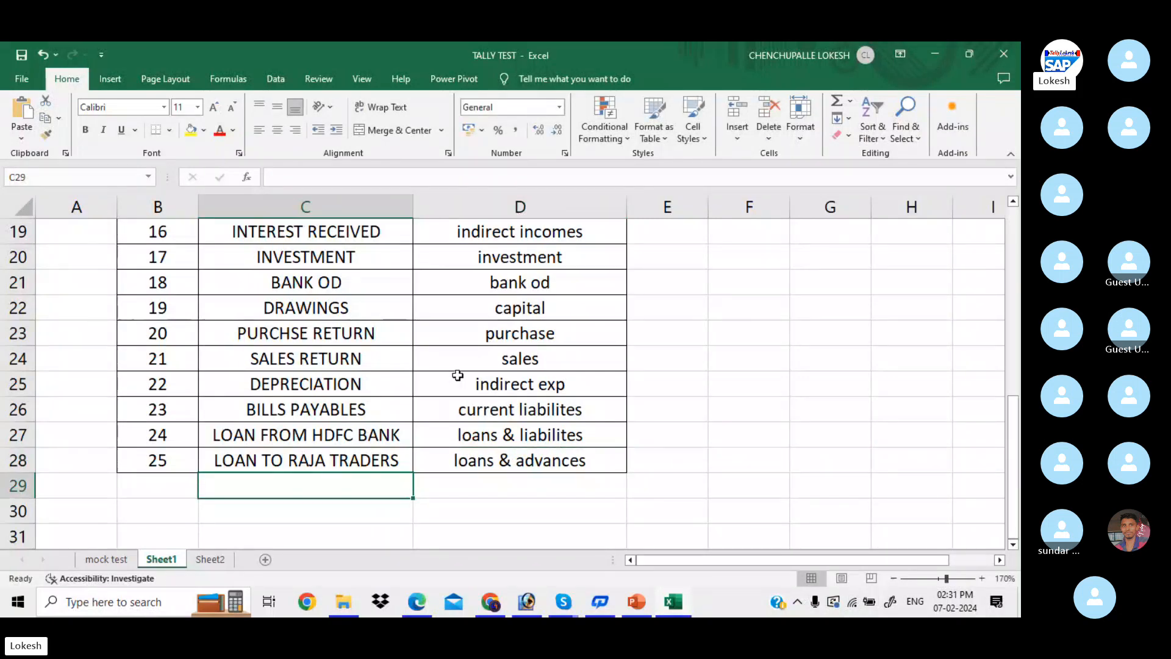
# Step: Review the filled ledger groups, and check the transactions table in the UPDATED Tally MATERIAL 24 PDF in Edge before returning to the workbook
pyautogui.scroll(2, 458, 377)
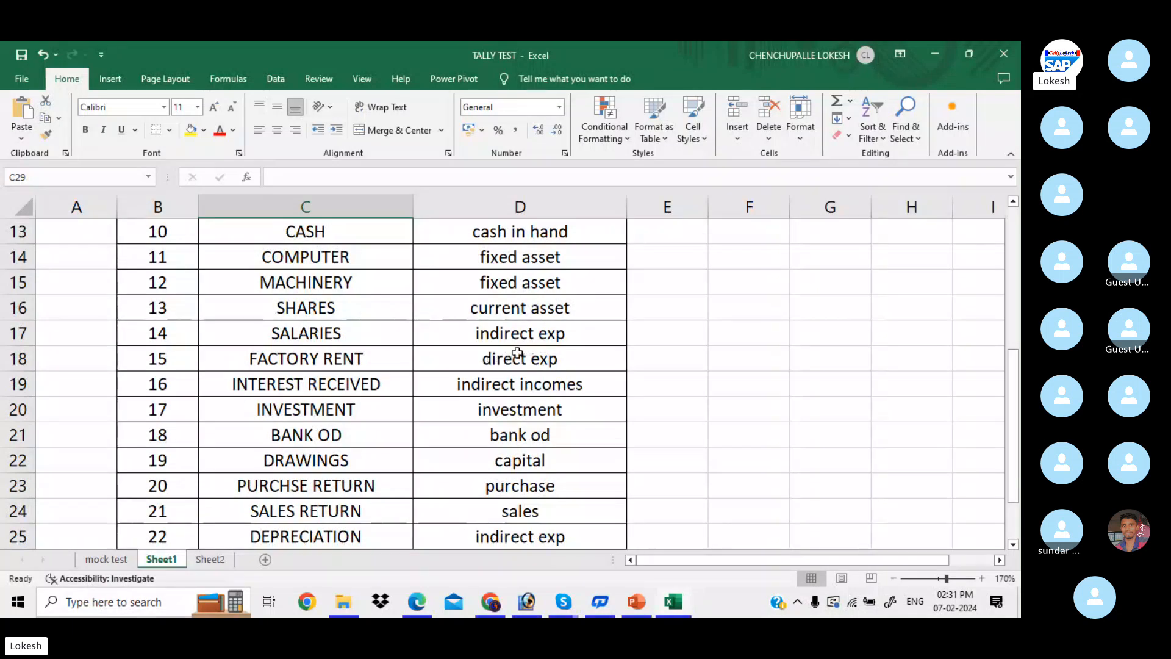
pyautogui.scroll(4, 518, 353)
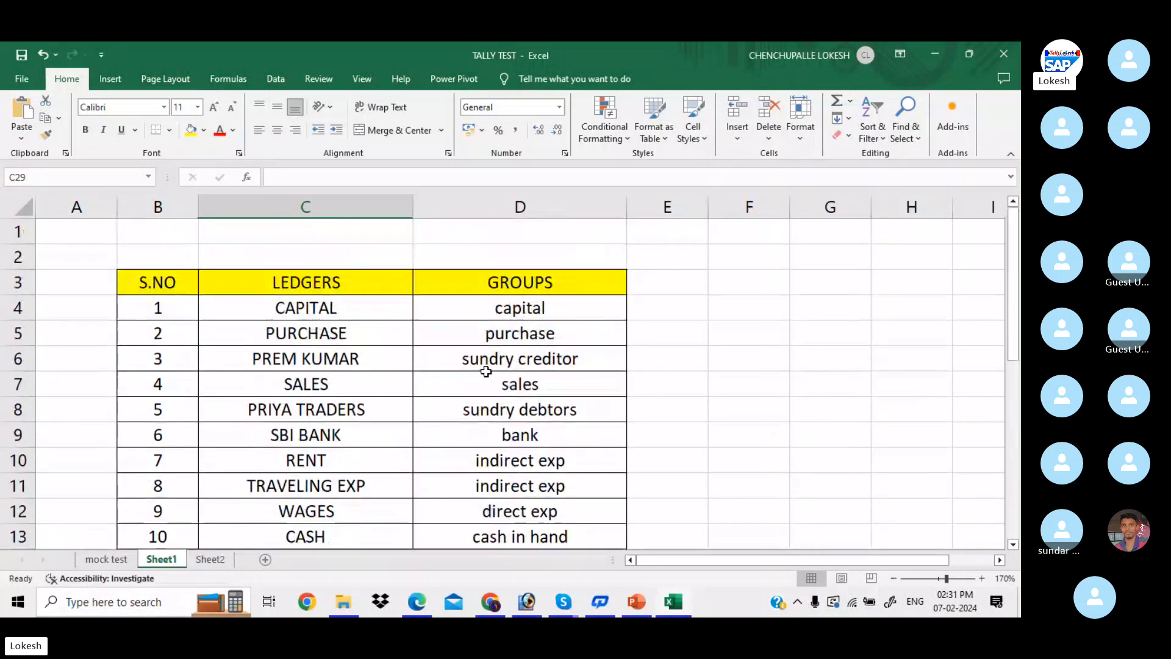
pyautogui.scroll(-8, 448, 366)
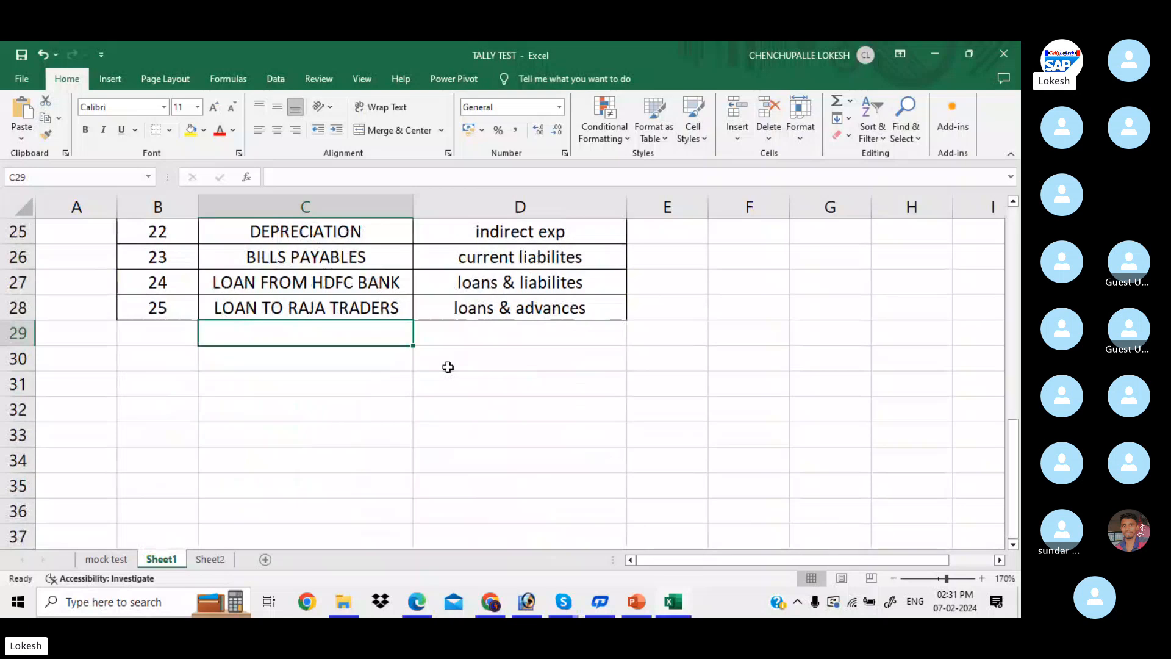
pyautogui.scroll(-1, 448, 367)
pyautogui.click(418, 602)
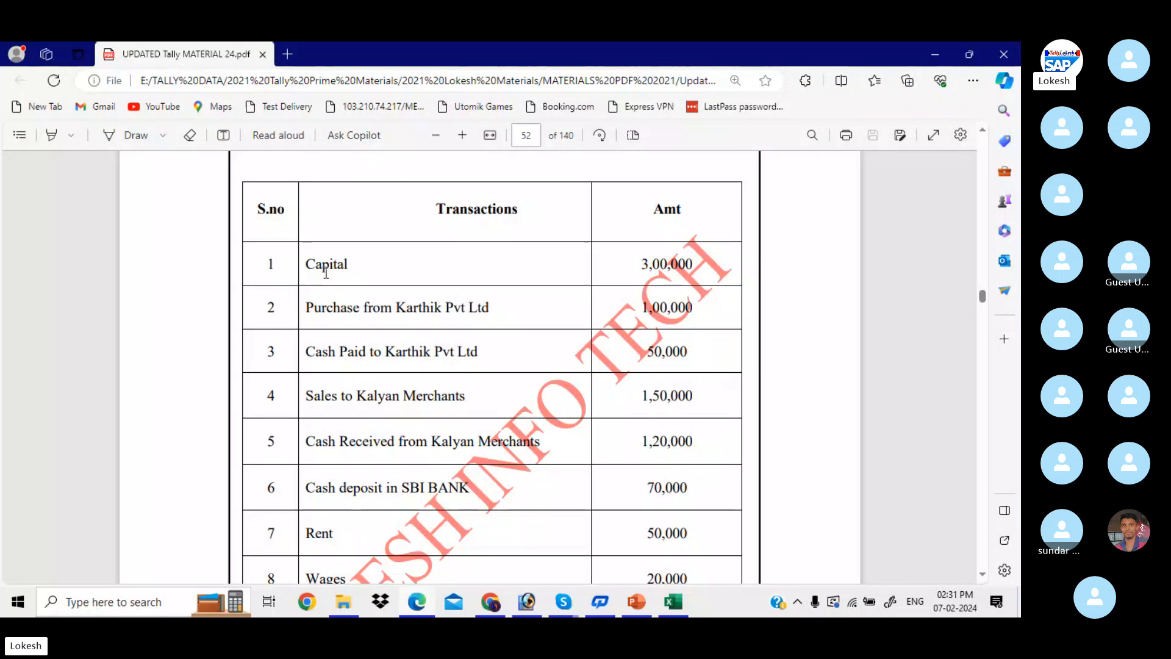
pyautogui.hotkey('alt', 'Tab')
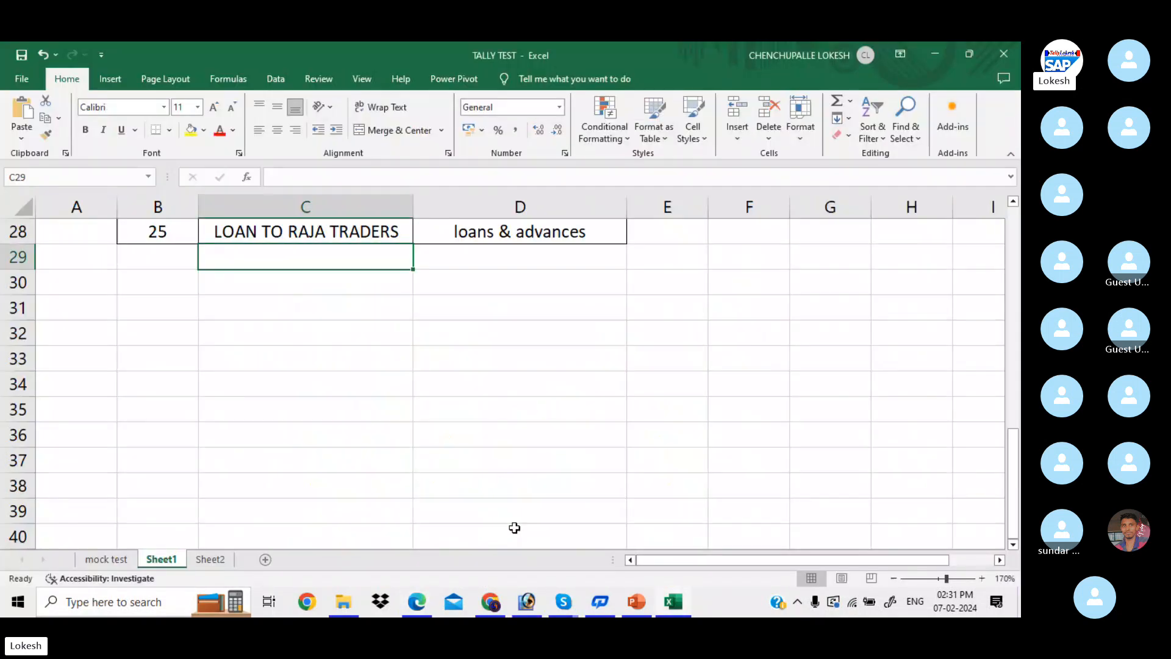
# Step: Enter "capital" as a ledger name in C32, below the finished ledger table
pyautogui.click(268, 334)
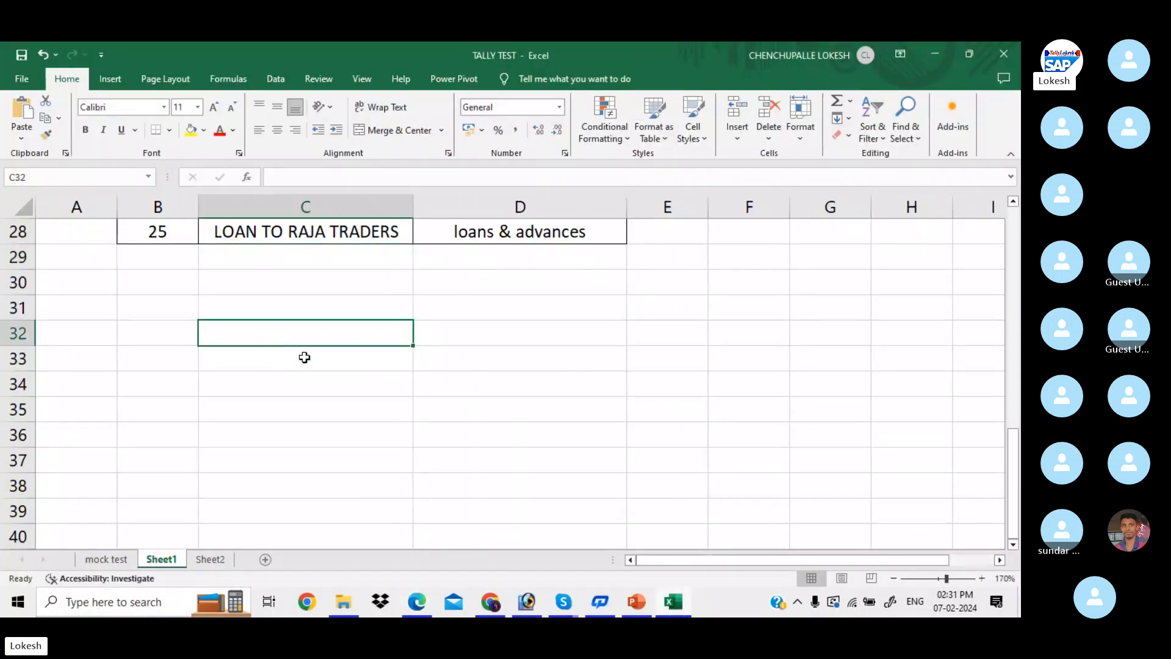
pyautogui.write('capital')
pyautogui.press('Tab')
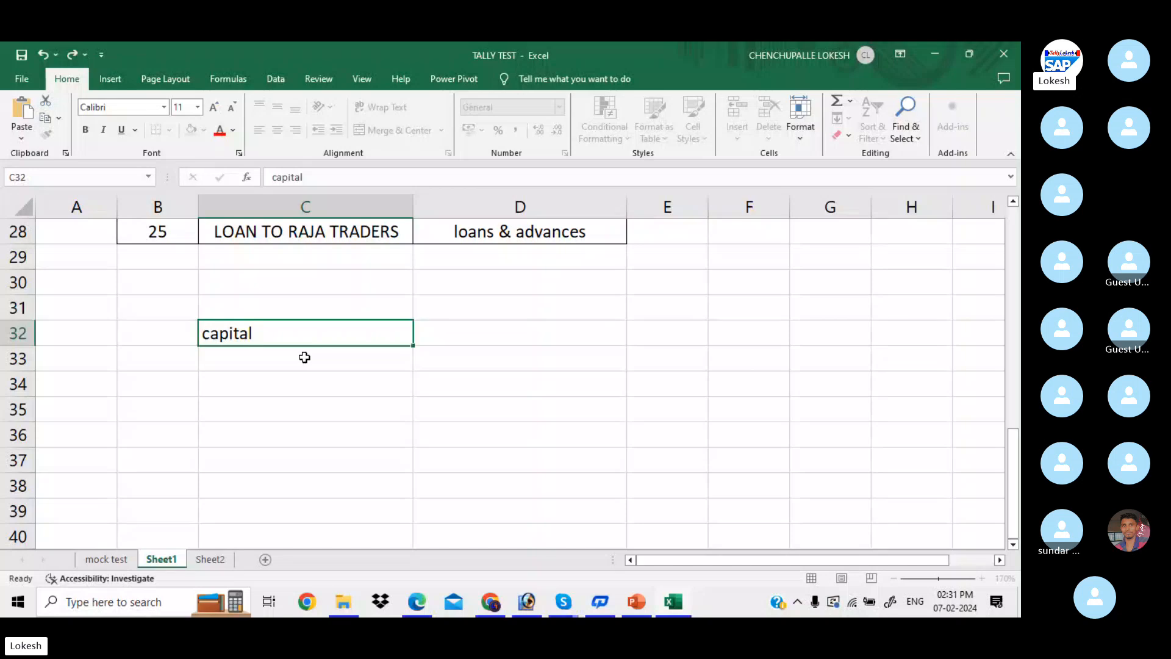
# Step: Enter the headings "LEDGERS" in C31 and "GROUPS" in D31 above the capital entry
pyautogui.click(272, 309)
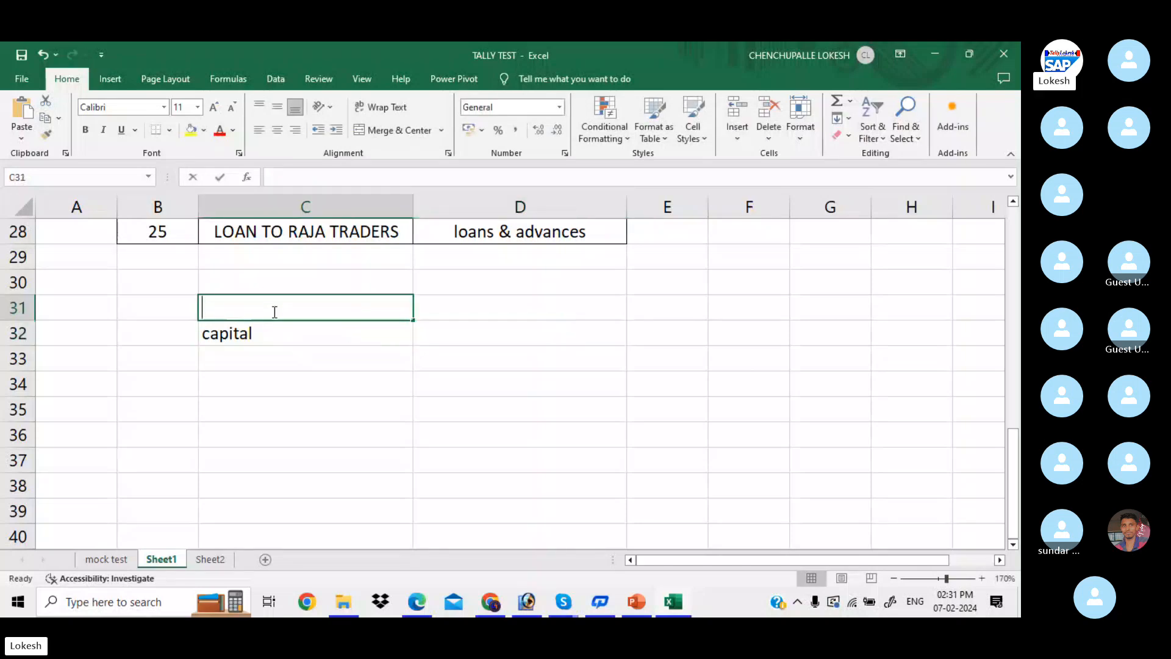
pyautogui.write('le')
pyautogui.press('BackSpace')
pyautogui.press('BackSpace')
pyautogui.write('LEDGERS')
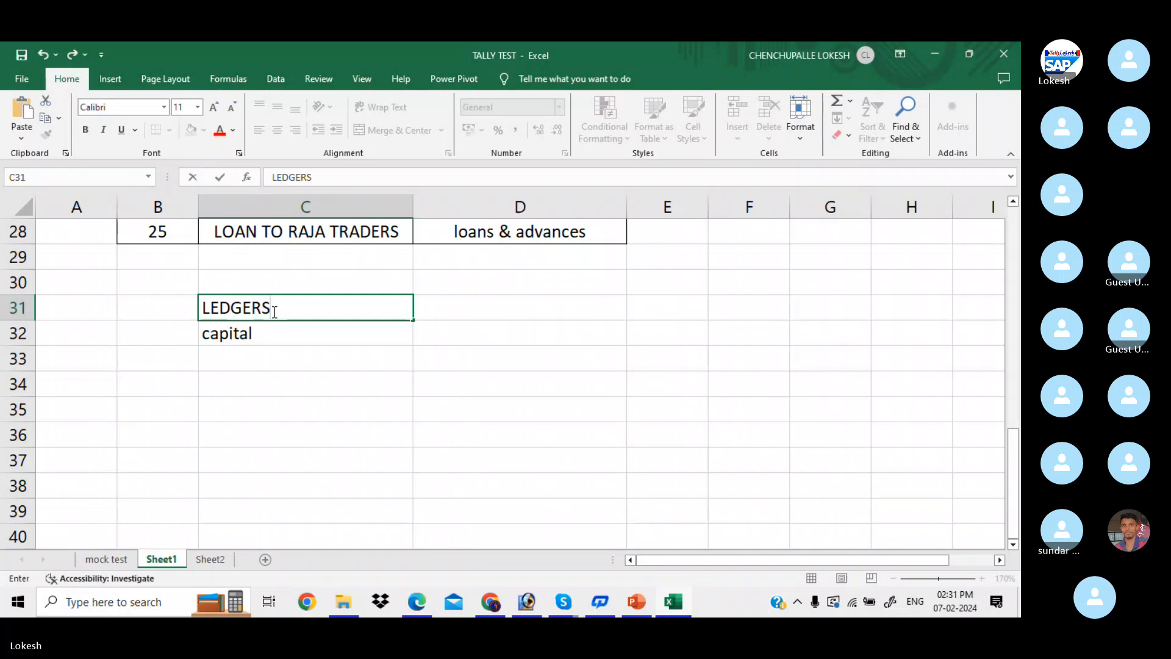
pyautogui.press('Tab')
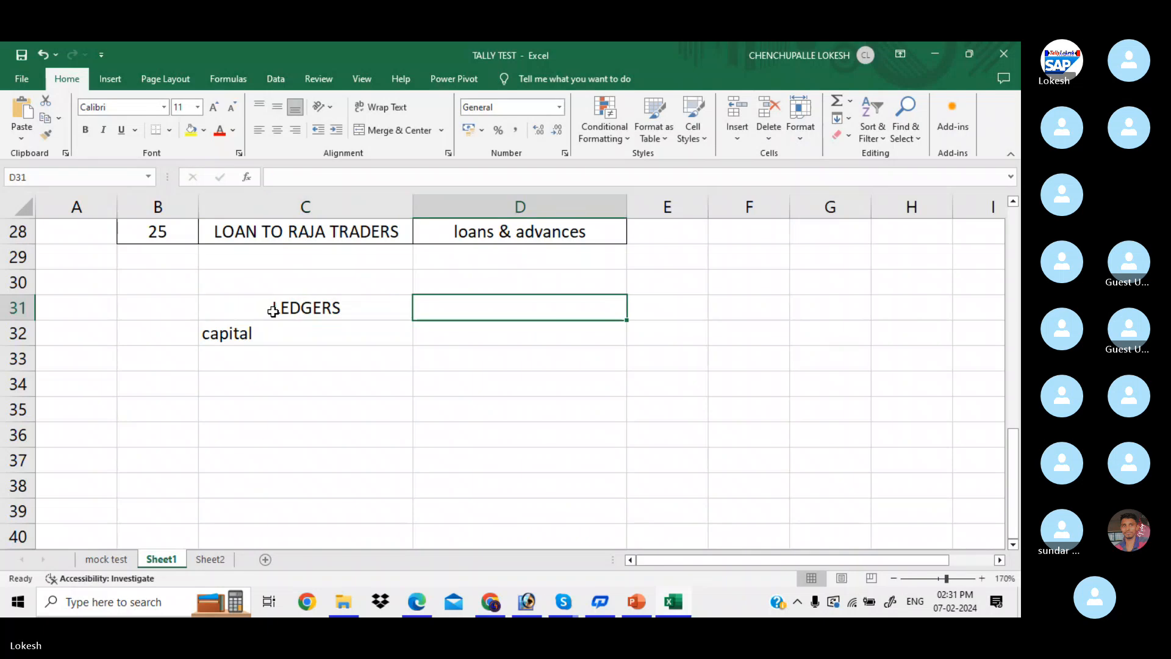
pyautogui.write('gROU')
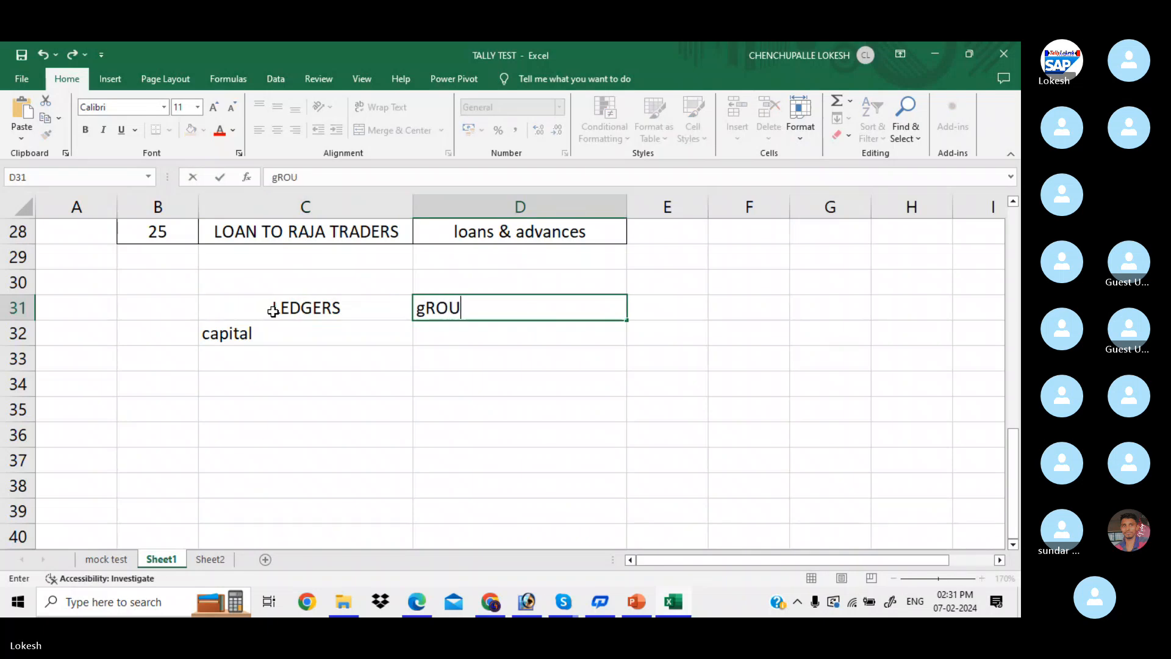
pyautogui.press('BackSpace')
pyautogui.press('BackSpace')
pyautogui.press('BackSpace')
pyautogui.press('BackSpace')
pyautogui.write('GROUP')
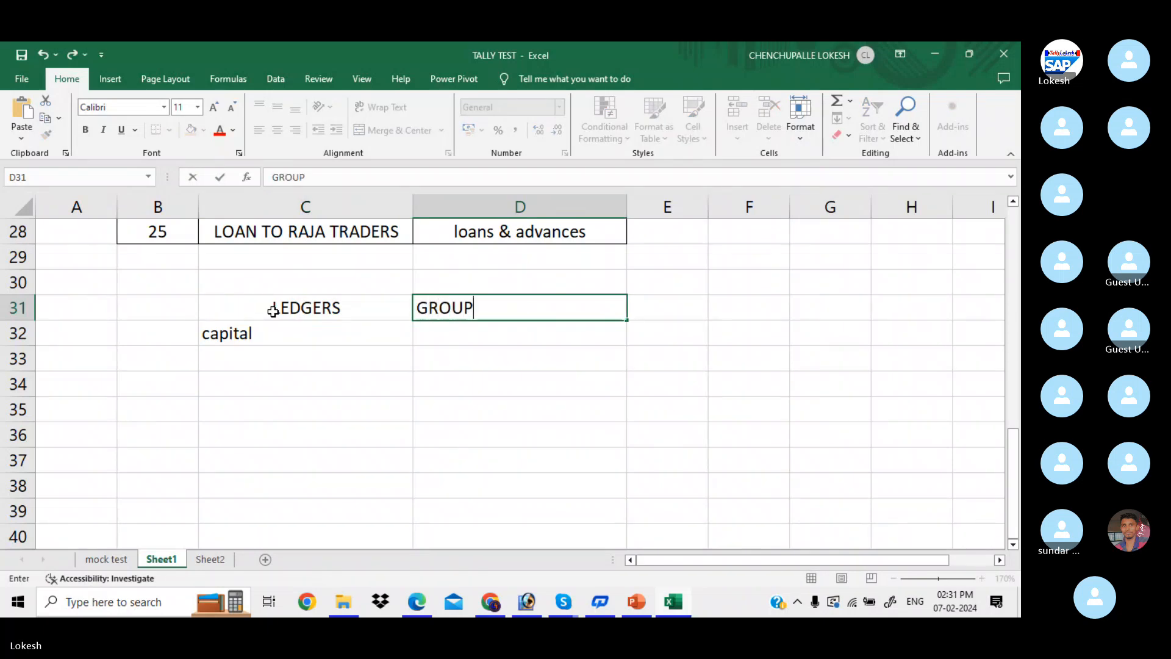
pyautogui.write('S')
pyautogui.click(426, 350)
# Step: Fill the LEDGERS and GROUPS heading cells C31:D31 with yellow
pyautogui.click(407, 309)
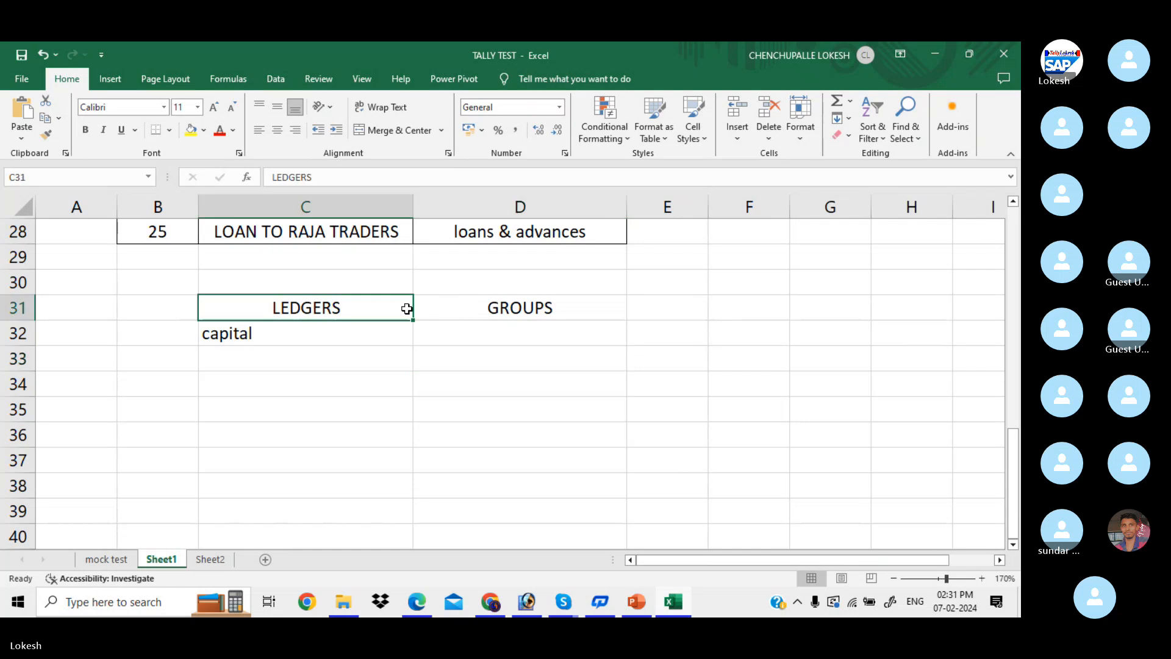
pyautogui.moveTo(407, 309); pyautogui.dragTo(525, 309)
pyautogui.click(191, 129)
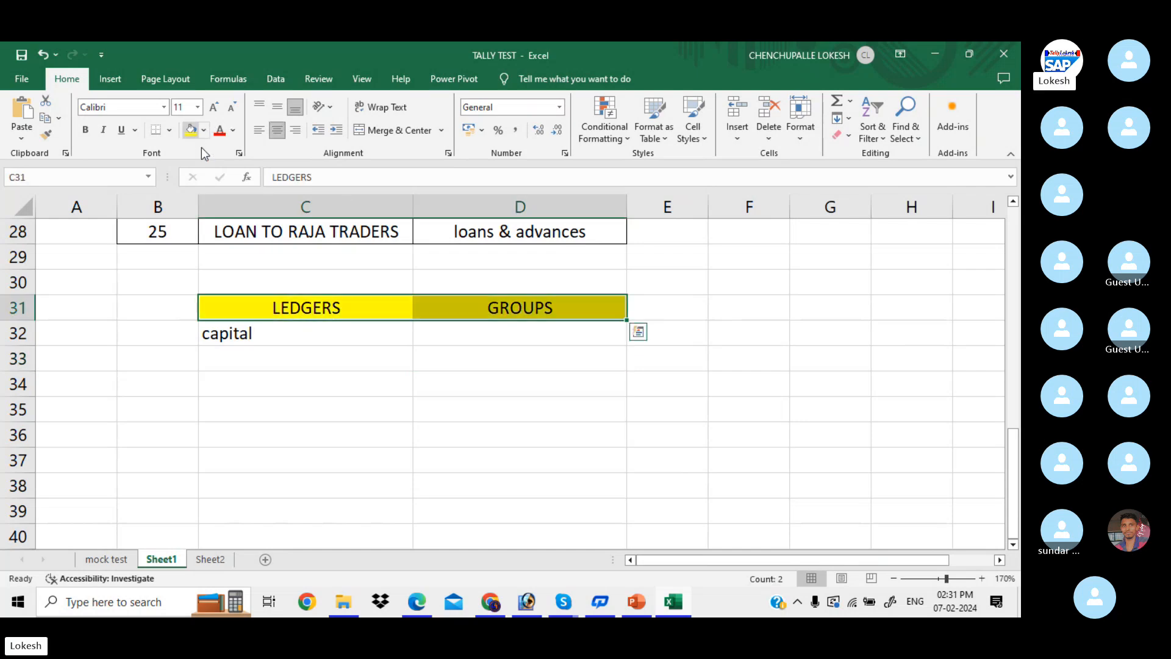
# Step: Enter "capital" in lowercase as the group of the capital ledger in D32
pyautogui.click(305, 329)
pyautogui.click(514, 333)
pyautogui.write('CAP')
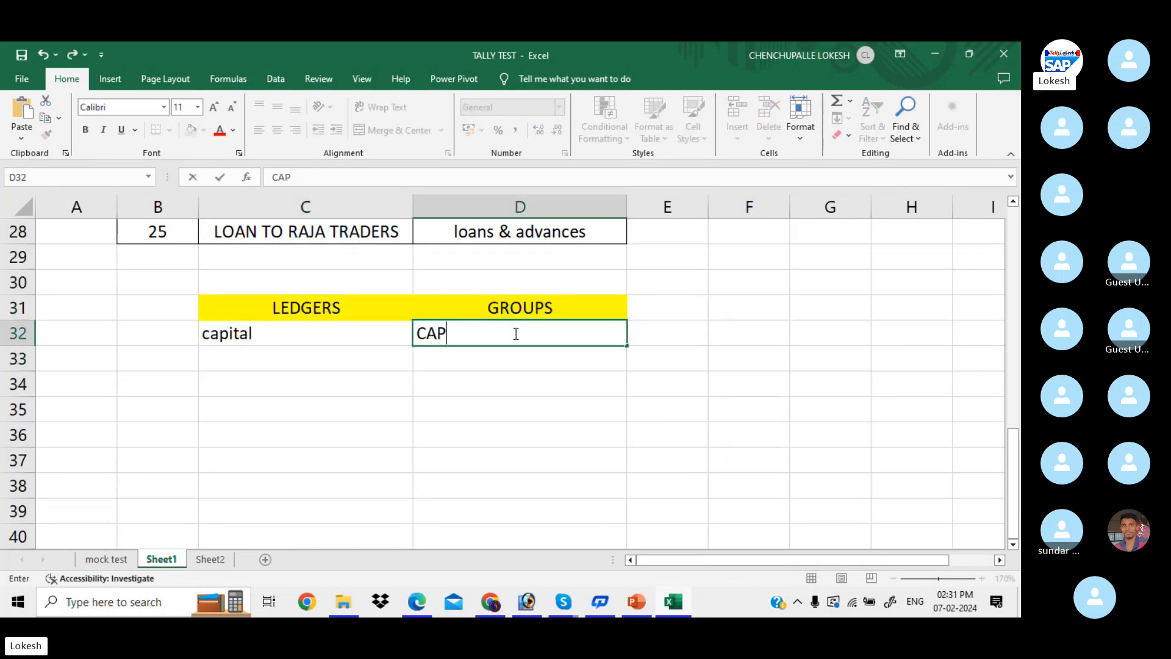
pyautogui.press('BackSpace')
pyautogui.press('BackSpace')
pyautogui.press('BackSpace')
pyautogui.write('capital')
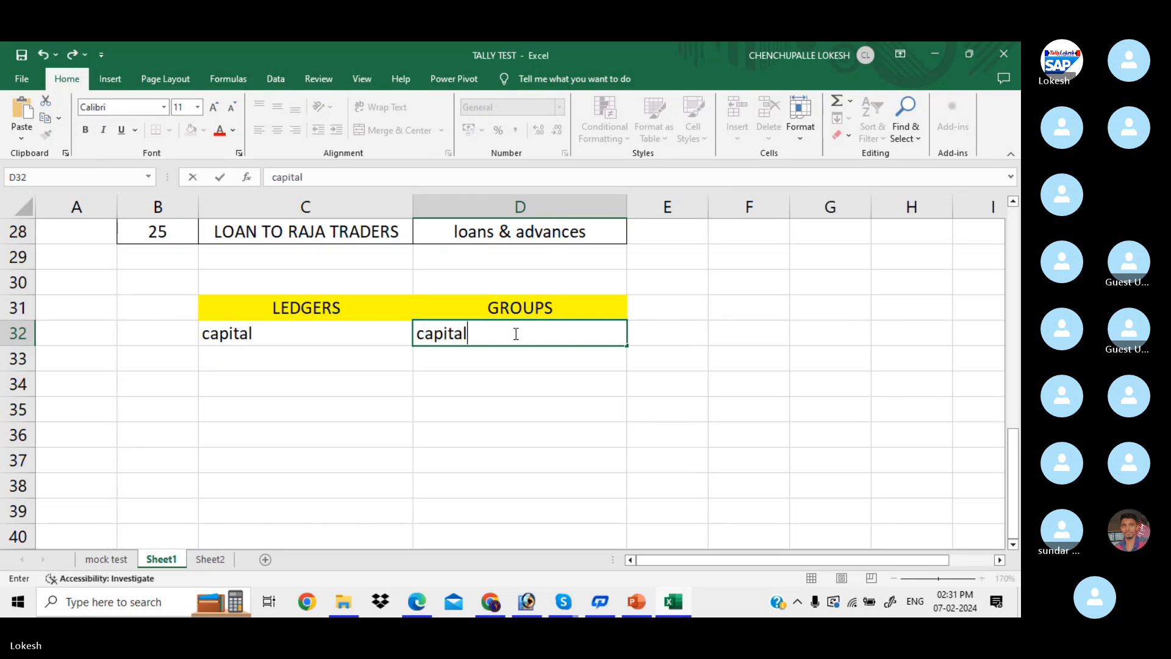
pyautogui.press('Return')
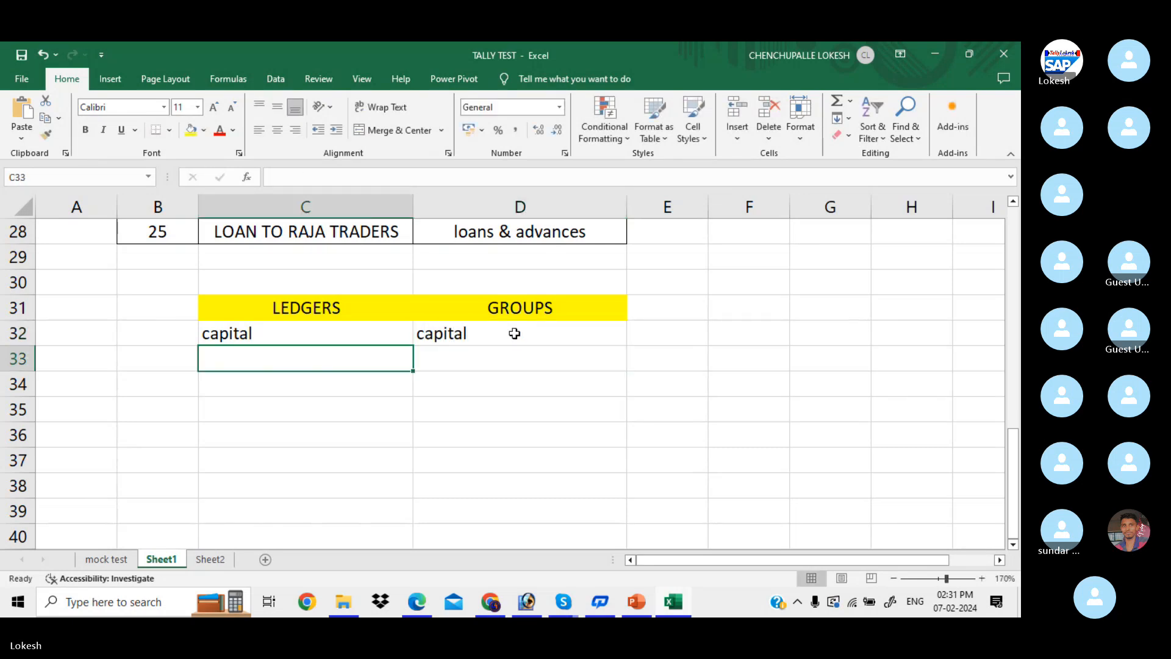
# Step: Consult transaction 2 in the PDF in Edge, and back in Excel enter "purchase" as both ledger and group in row 33
pyautogui.hotkey('alt', 'Tab')
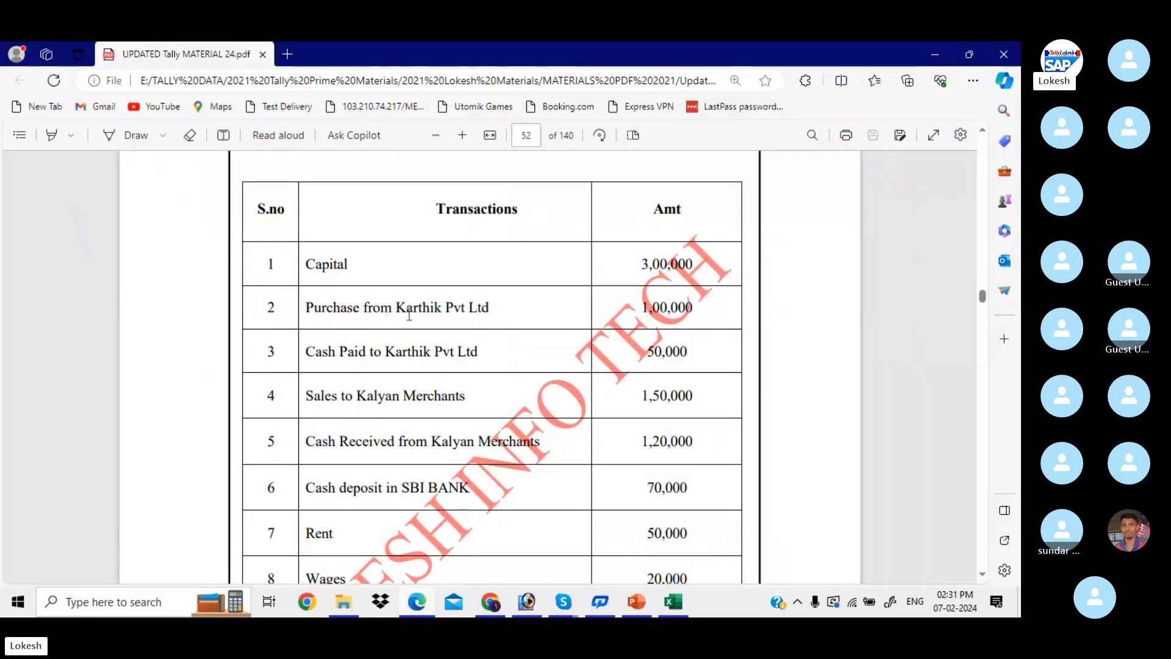
pyautogui.click(463, 135)
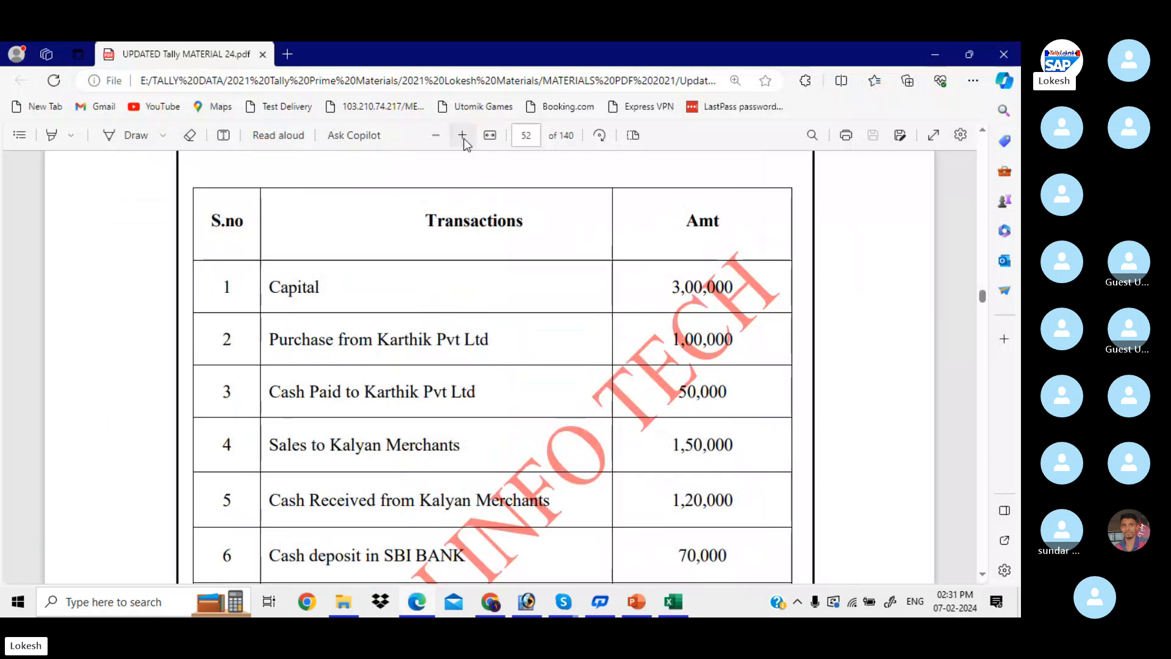
pyautogui.click(462, 135)
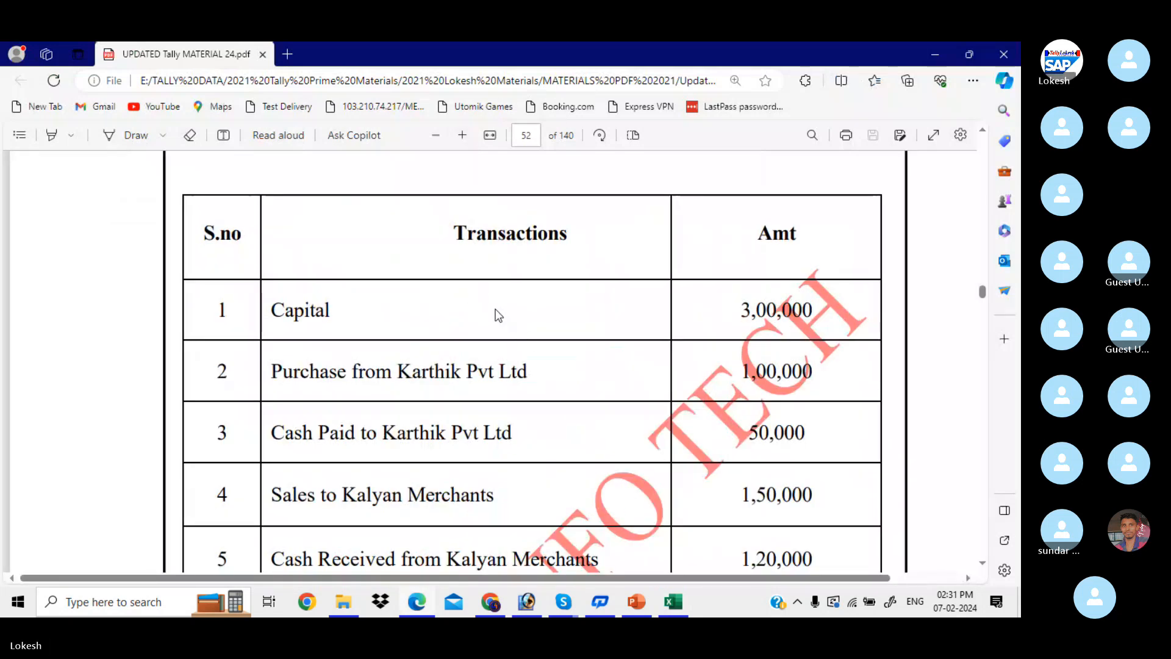
pyautogui.scroll(-1, 525, 322)
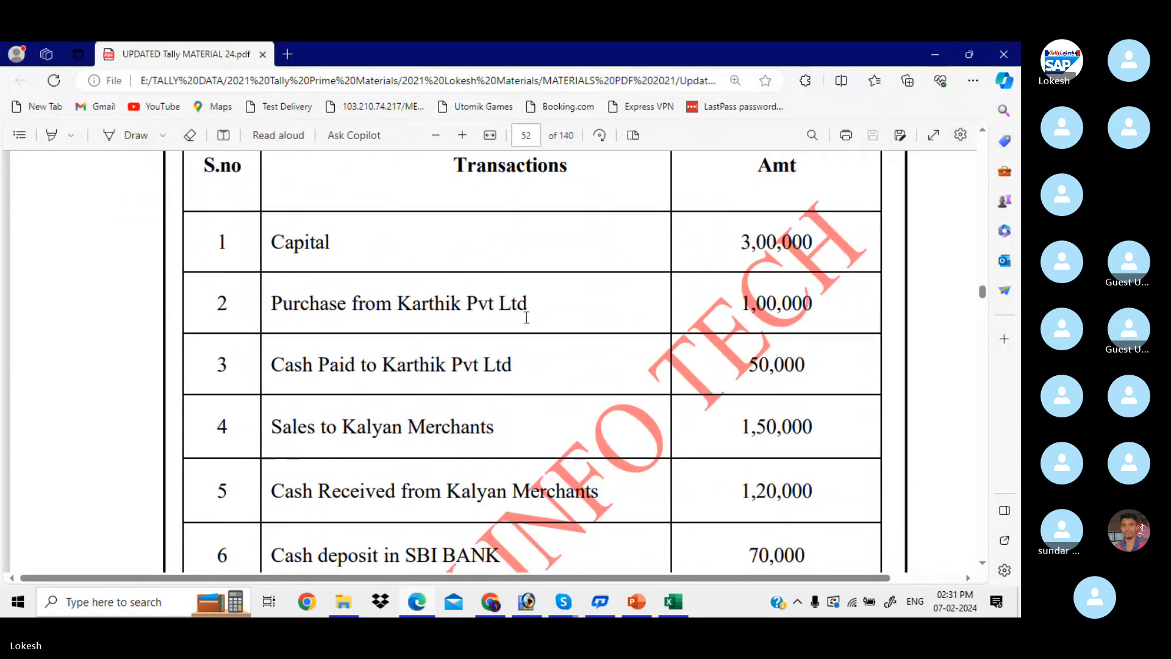
pyautogui.hotkey('alt', 'Tab')
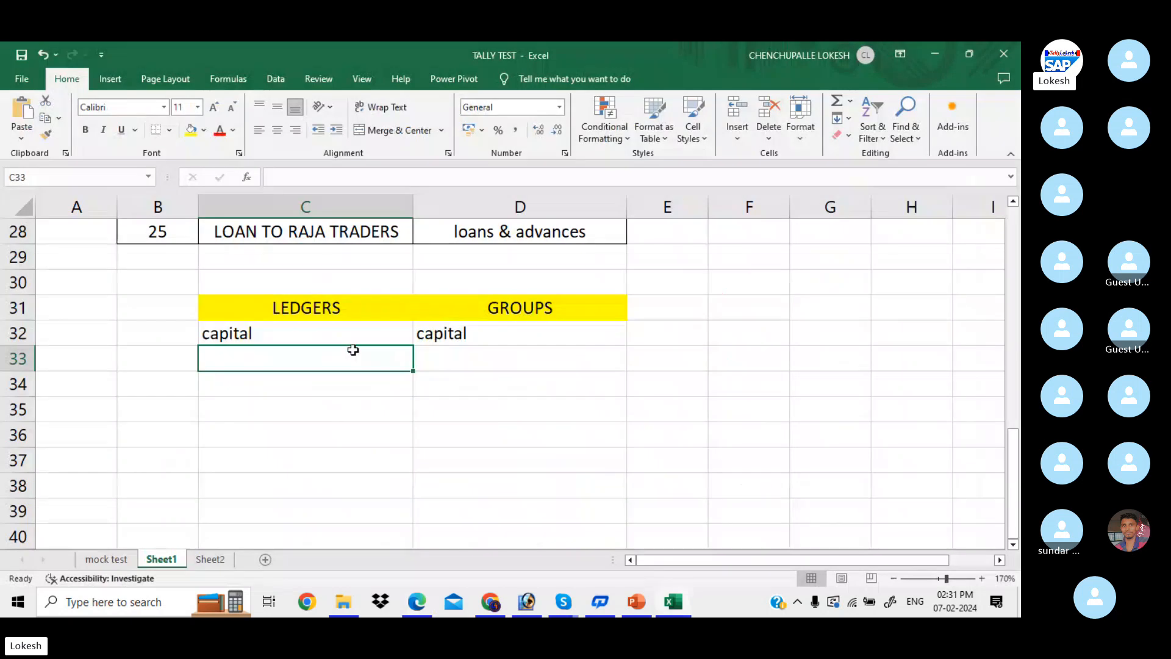
pyautogui.write('purchase')
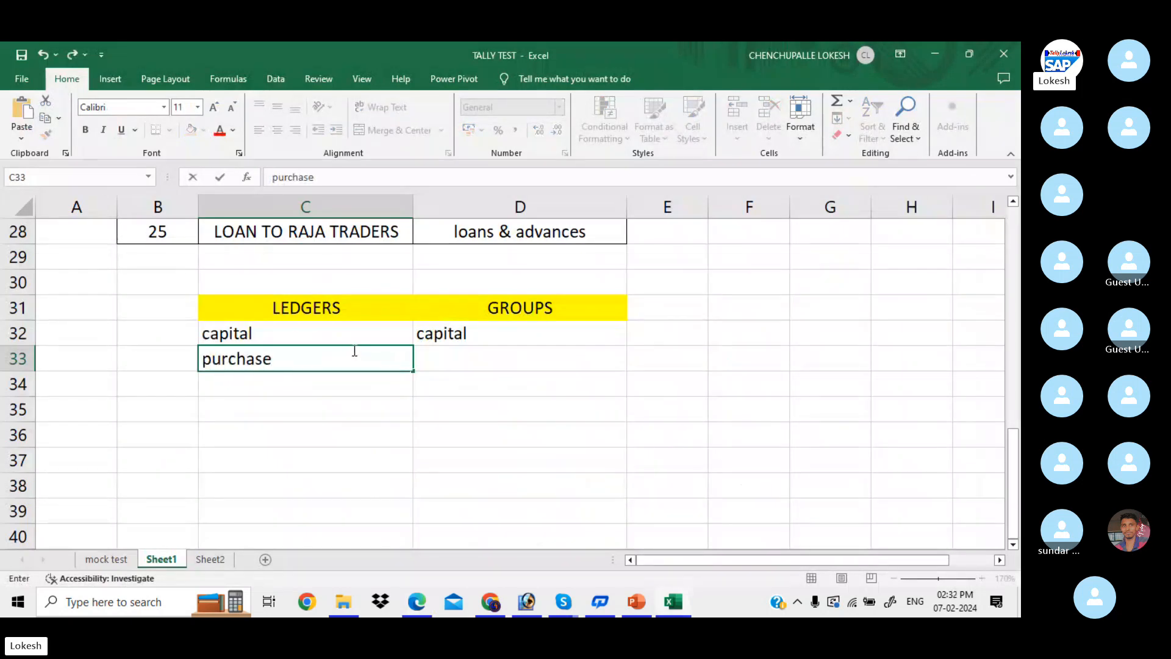
pyautogui.press('Tab')
pyautogui.write('pur')
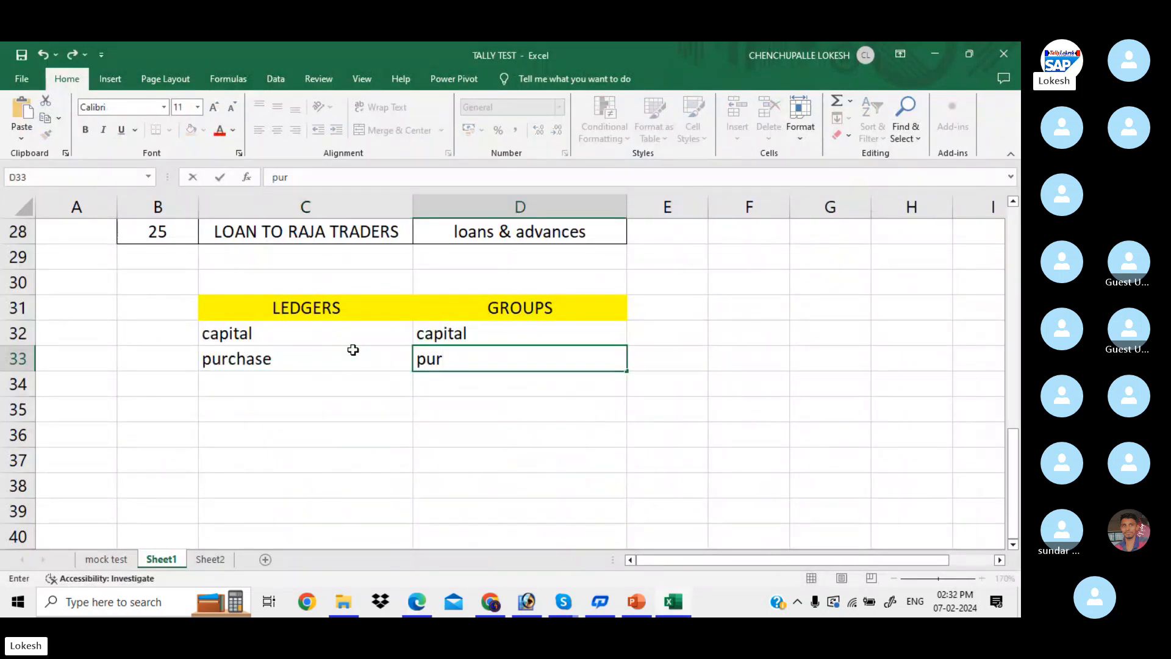
pyautogui.write('chase')
pyautogui.press('Return')
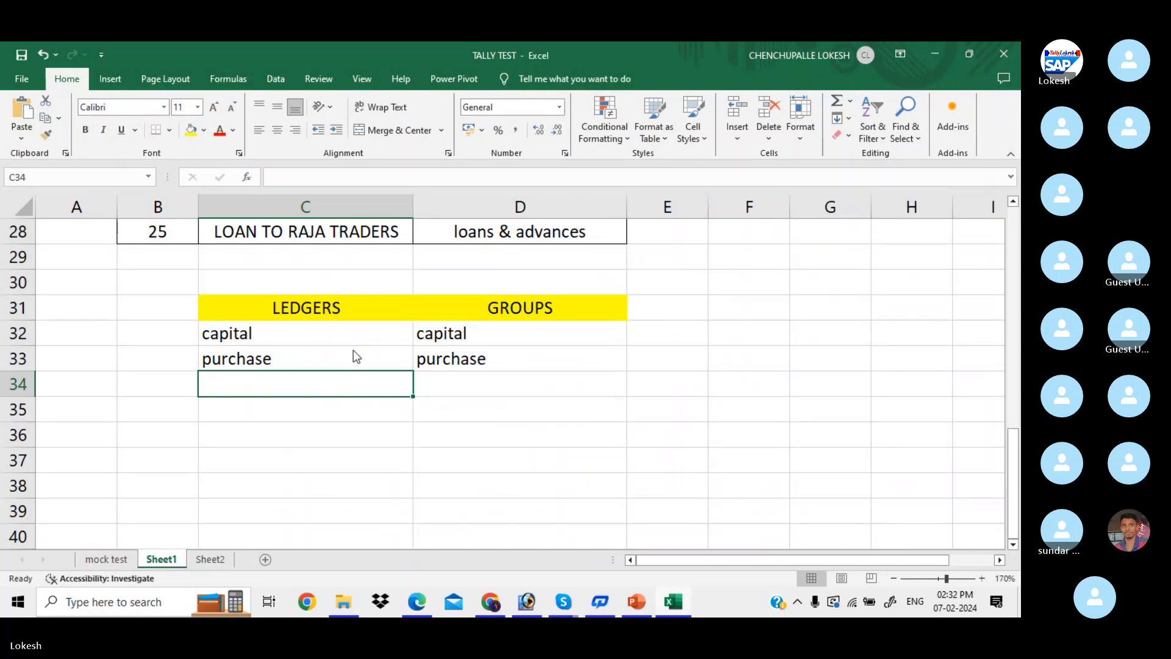
# Step: Recheck the supplier in PDF transaction 2, and enter "karthik pvt ltd" in C34 with the group "sundry creditor" in D34 of the workbook
pyautogui.hotkey('alt', 'Tab')
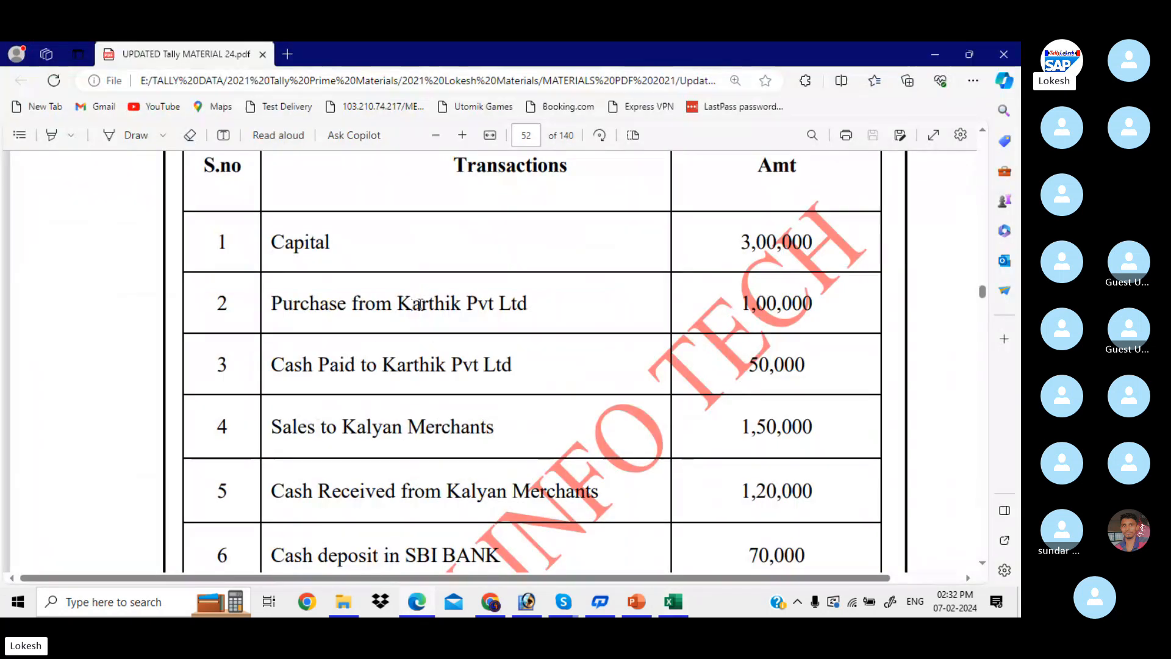
pyautogui.hotkey('alt', 'Tab')
pyautogui.write('karth')
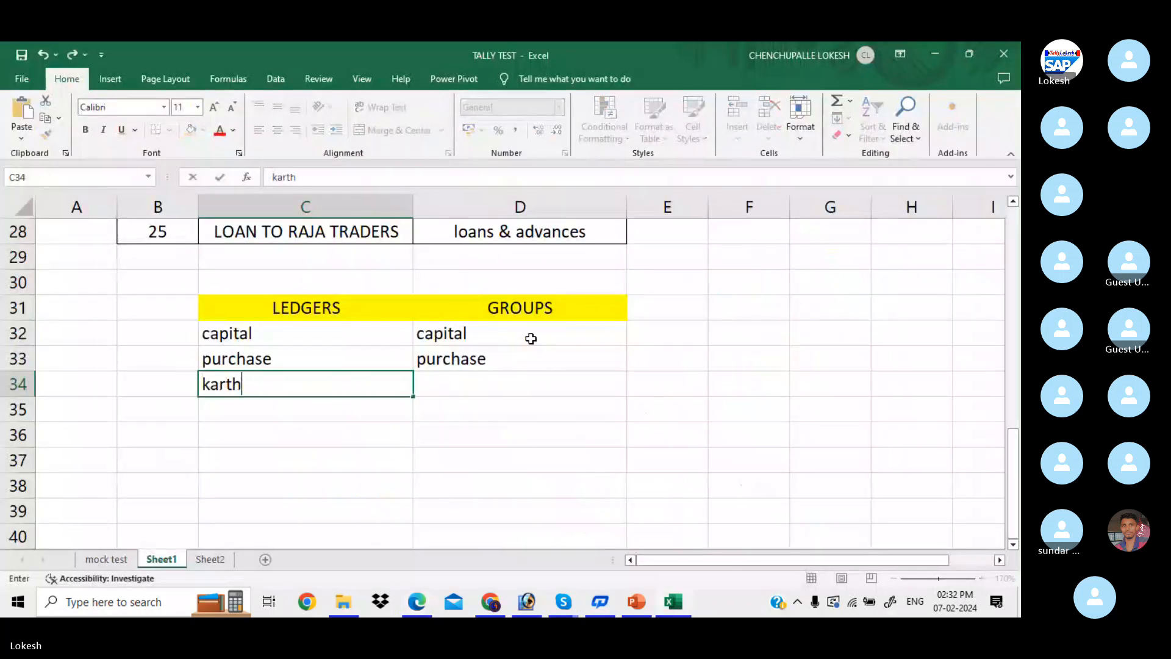
pyautogui.write('ik pvt ltd')
pyautogui.press('Tab')
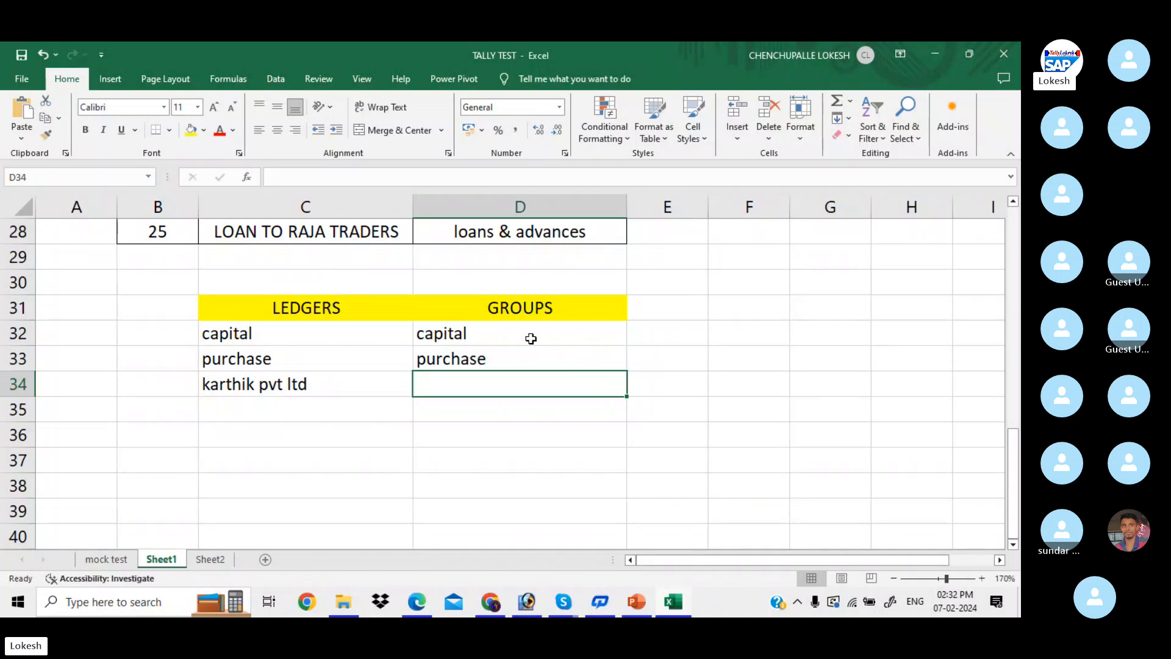
pyautogui.write('sundry')
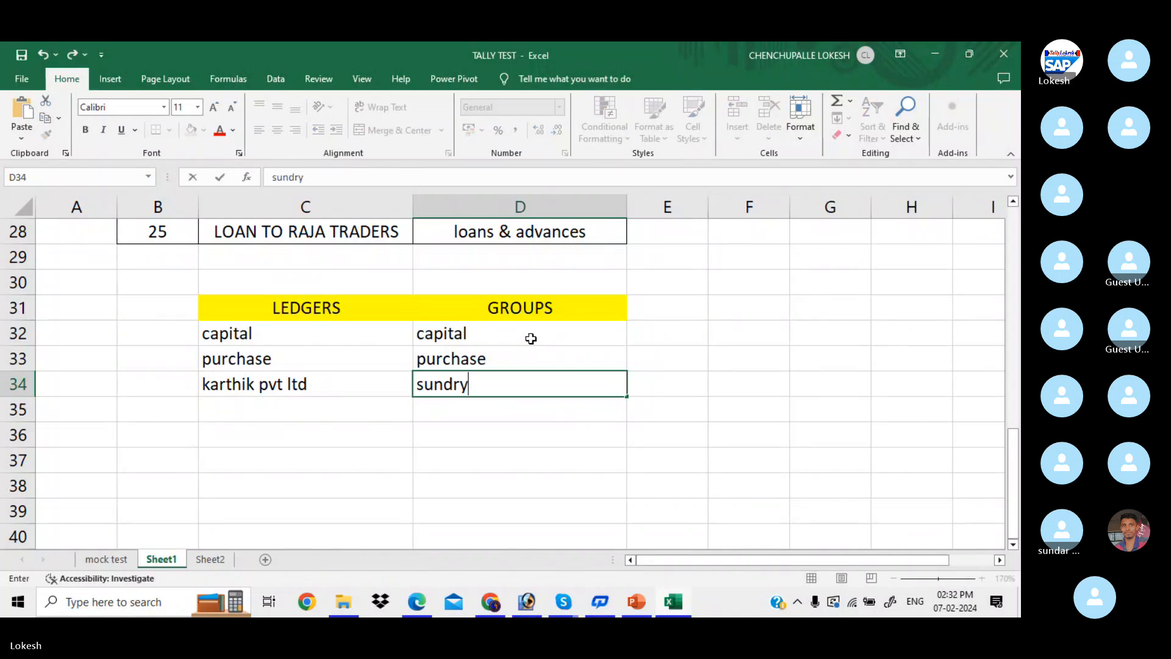
pyautogui.write(' cred')
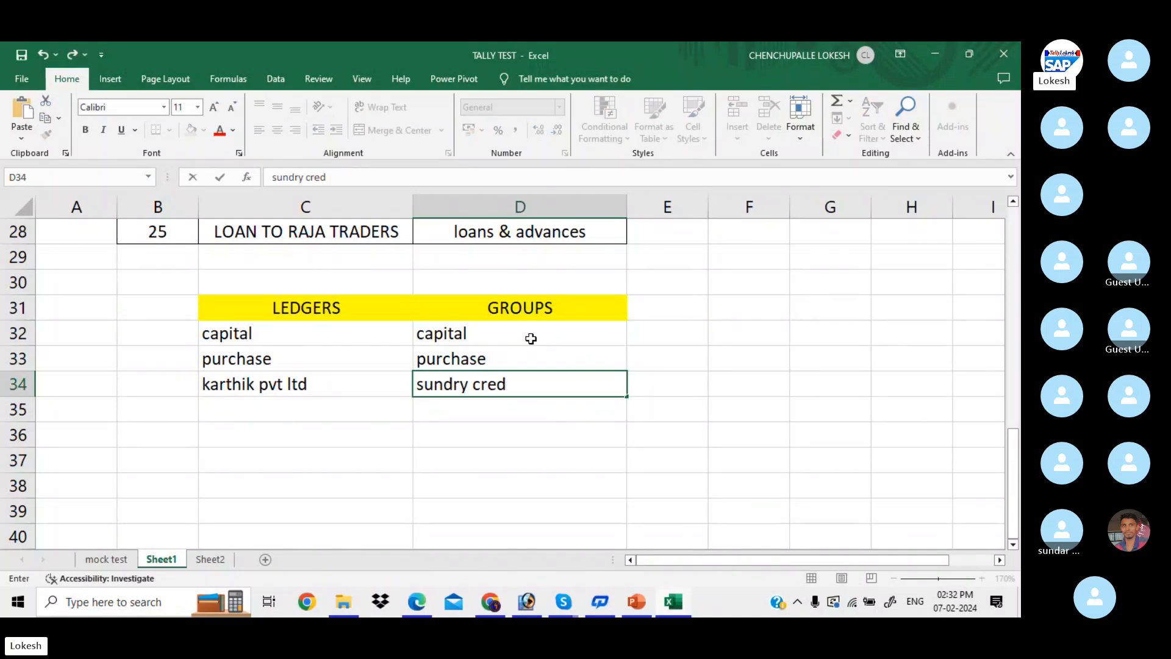
pyautogui.write('itor')
pyautogui.hotkey('ctrl', 'Return')
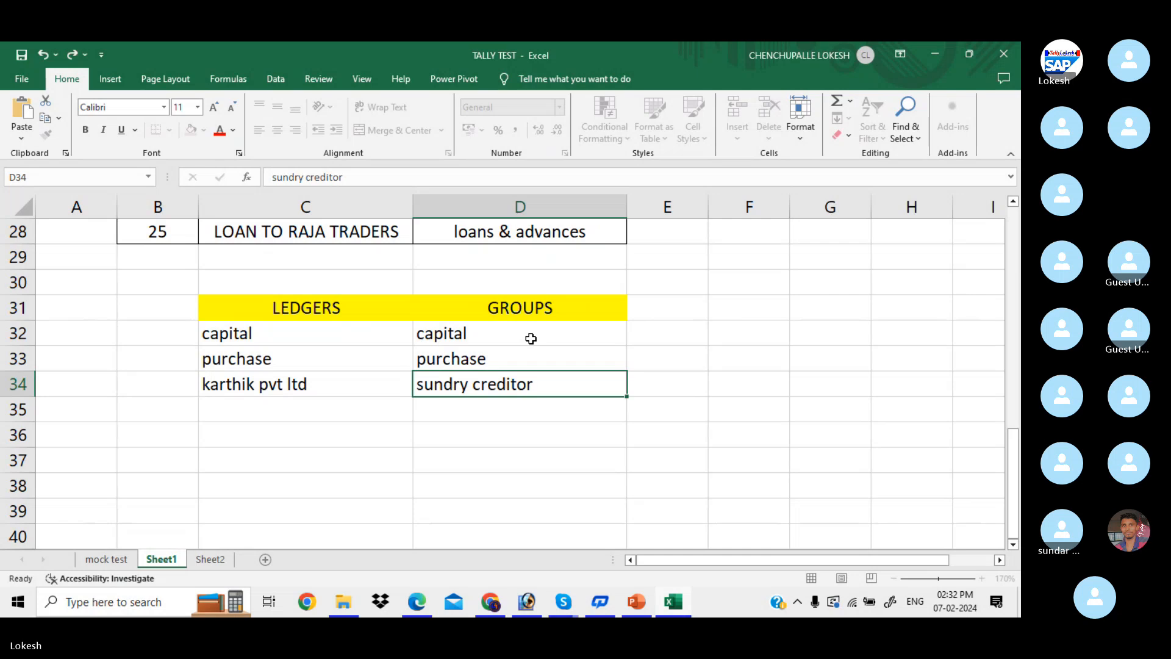
pyautogui.press('Return')
# Step: Go over transactions 3 and 4 in the PDF in Edge, and enter "sales" as both ledger and group in row 35 of the workbook
pyautogui.hotkey('alt', 'Tab')
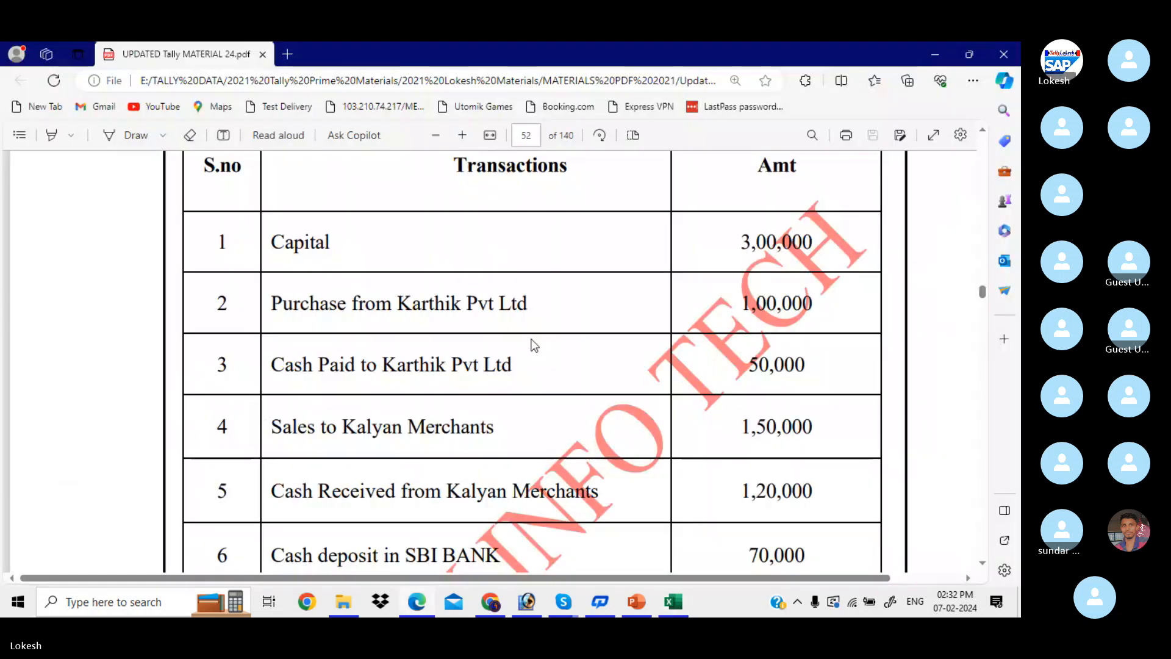
pyautogui.moveTo(270, 364); pyautogui.dragTo(513, 366)
pyautogui.scroll(-2, 363, 415)
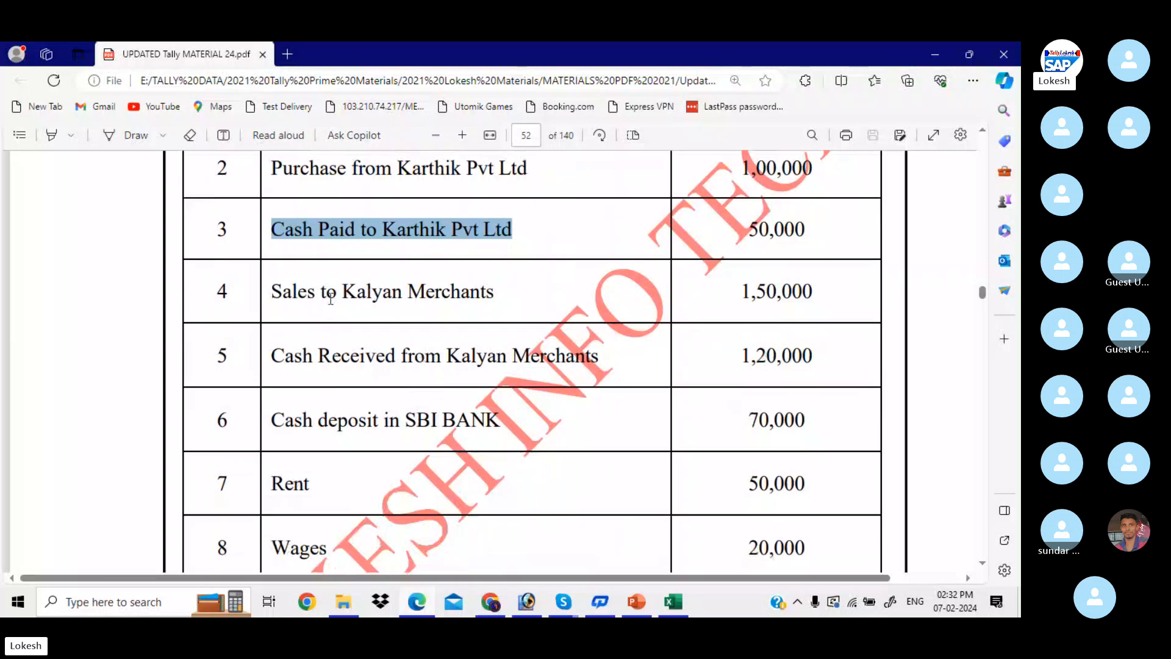
pyautogui.moveTo(277, 295); pyautogui.dragTo(498, 295)
pyautogui.hotkey('alt', 'Tab')
pyautogui.write('sa')
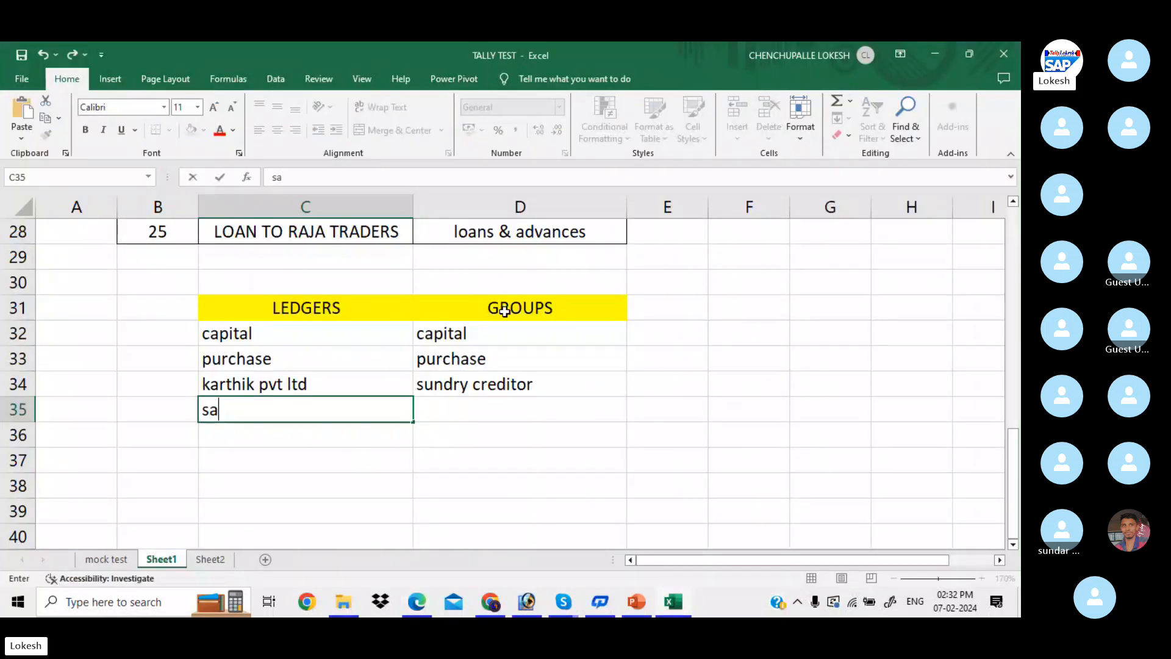
pyautogui.write('lss')
pyautogui.press('BackSpace')
pyautogui.write('es')
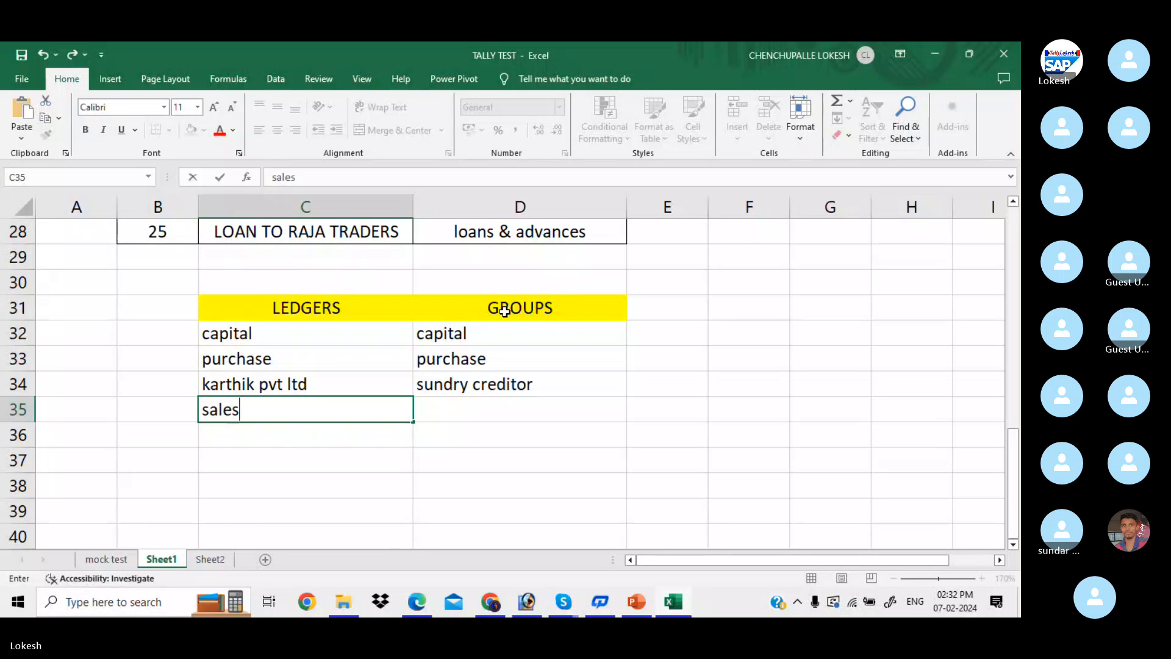
pyautogui.press('Tab')
pyautogui.write('sales')
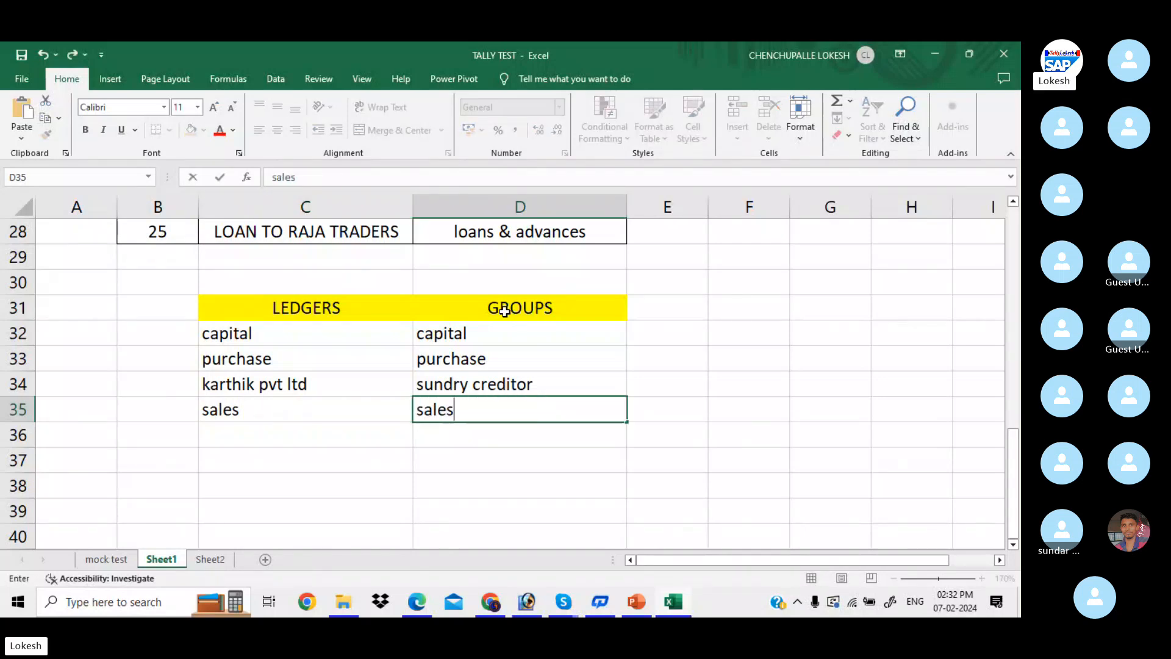
pyautogui.press('Return')
# Step: Enter "kalyan merchants" as the ledger in C36 with the group "sundry debots" in D36
pyautogui.write('kalya')
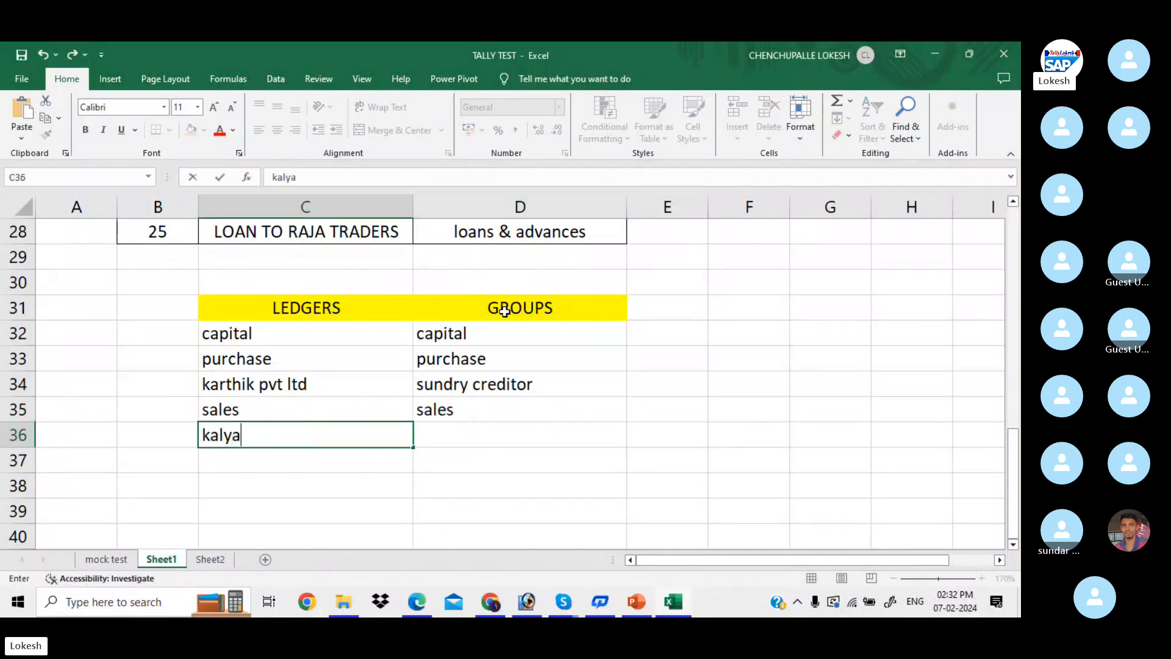
pyautogui.write('n merchants')
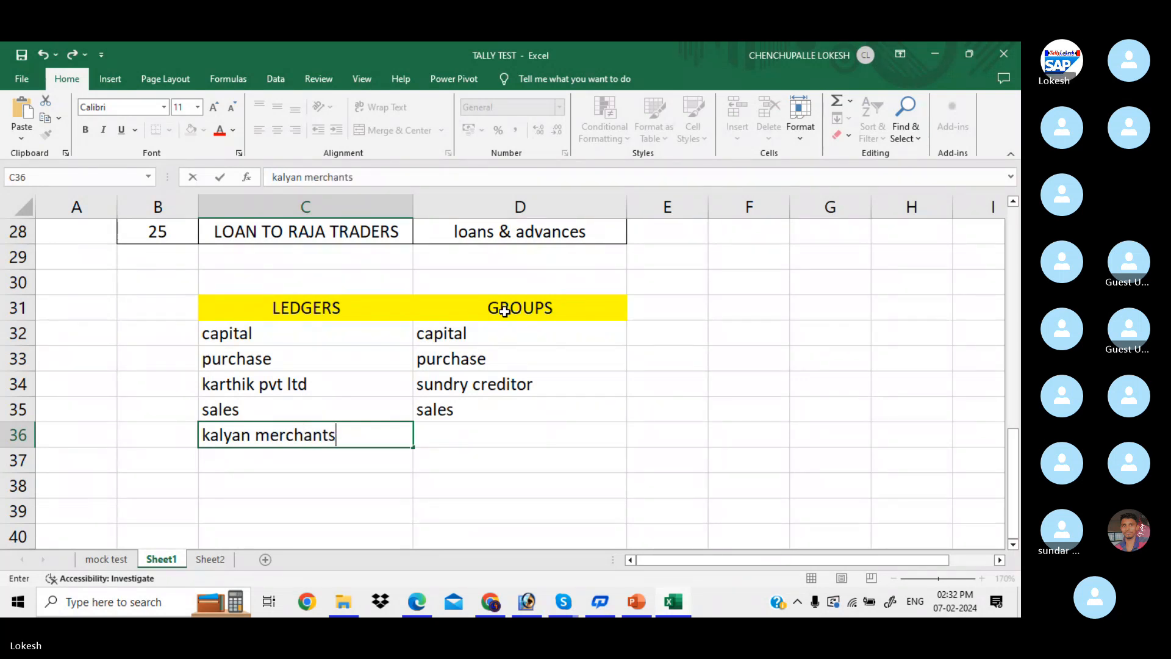
pyautogui.press('Tab')
pyautogui.write('sundry ')
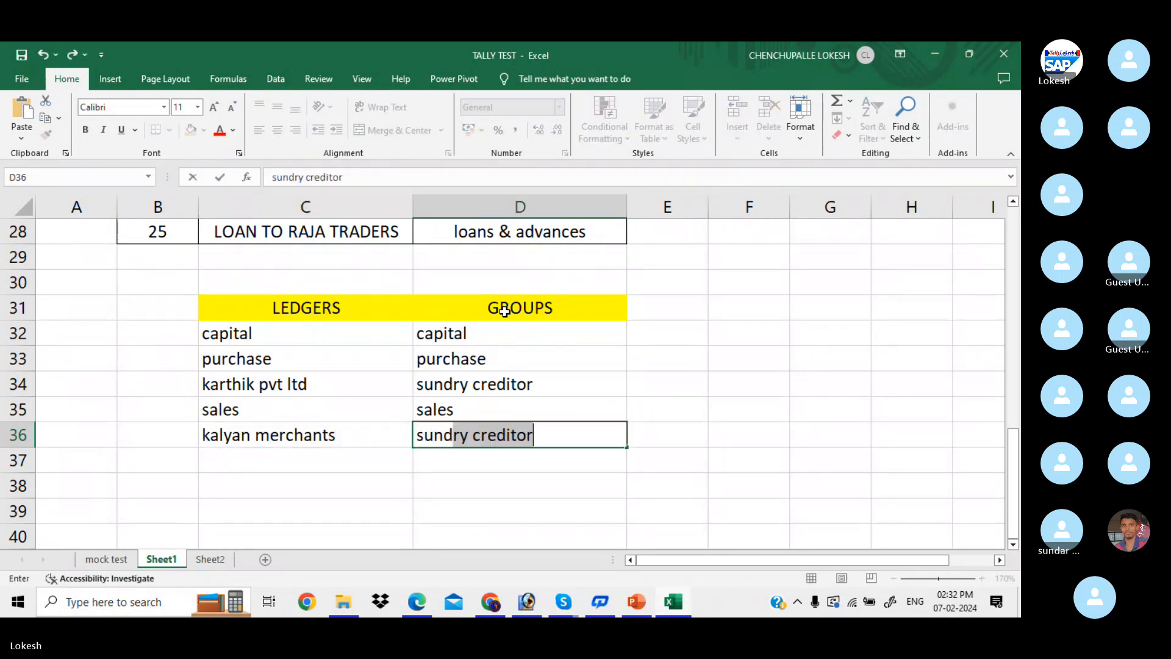
pyautogui.write('debot')
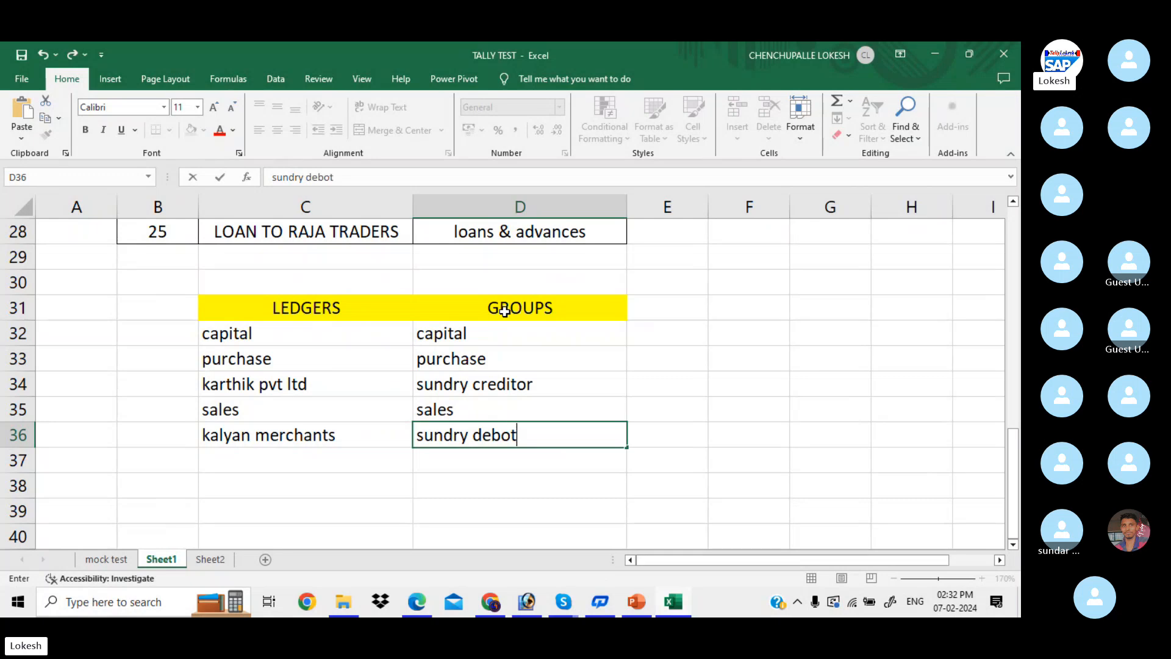
pyautogui.write('s')
pyautogui.press('Return')
# Step: Check transaction 6 in the PDF in Edge, and back in Excel enter "sbi bank" in C37 with the group "bank" in D37
pyautogui.hotkey('alt', 'Tab')
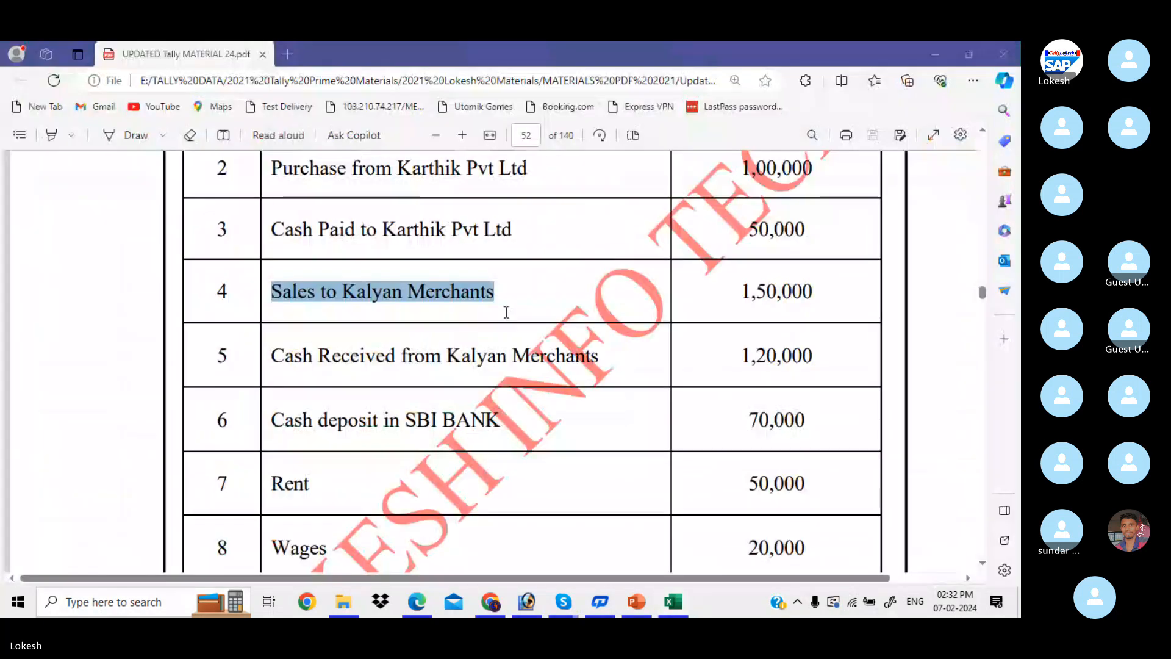
pyautogui.scroll(-2, 468, 296)
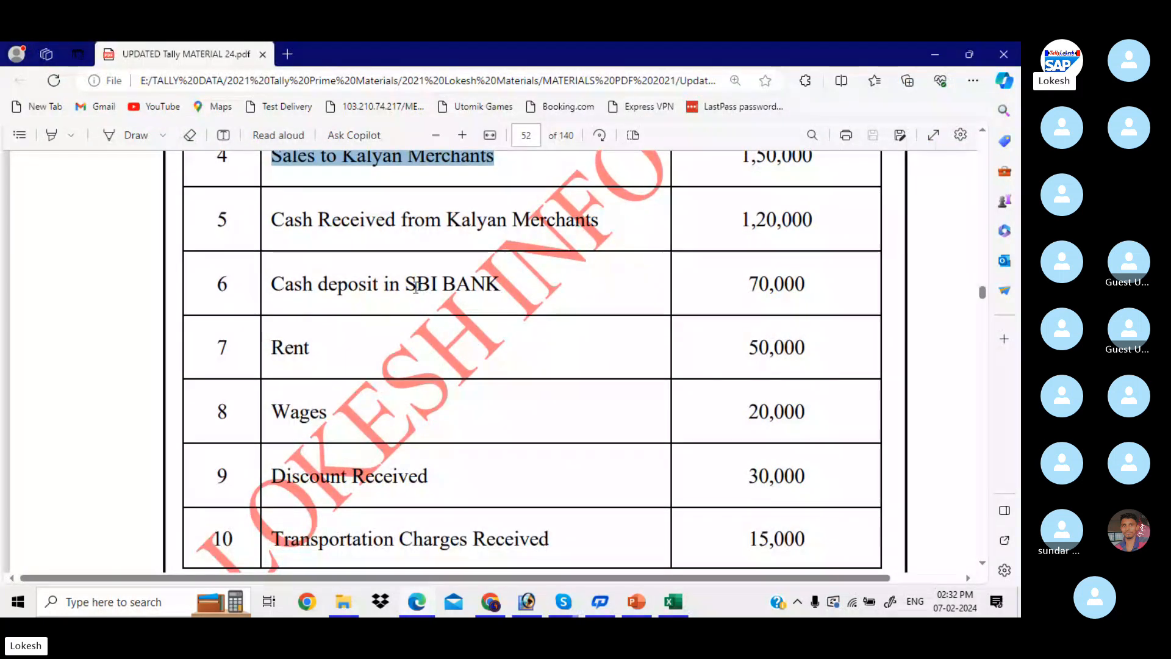
pyautogui.moveTo(406, 285); pyautogui.dragTo(501, 286)
pyautogui.hotkey('alt', 'Tab')
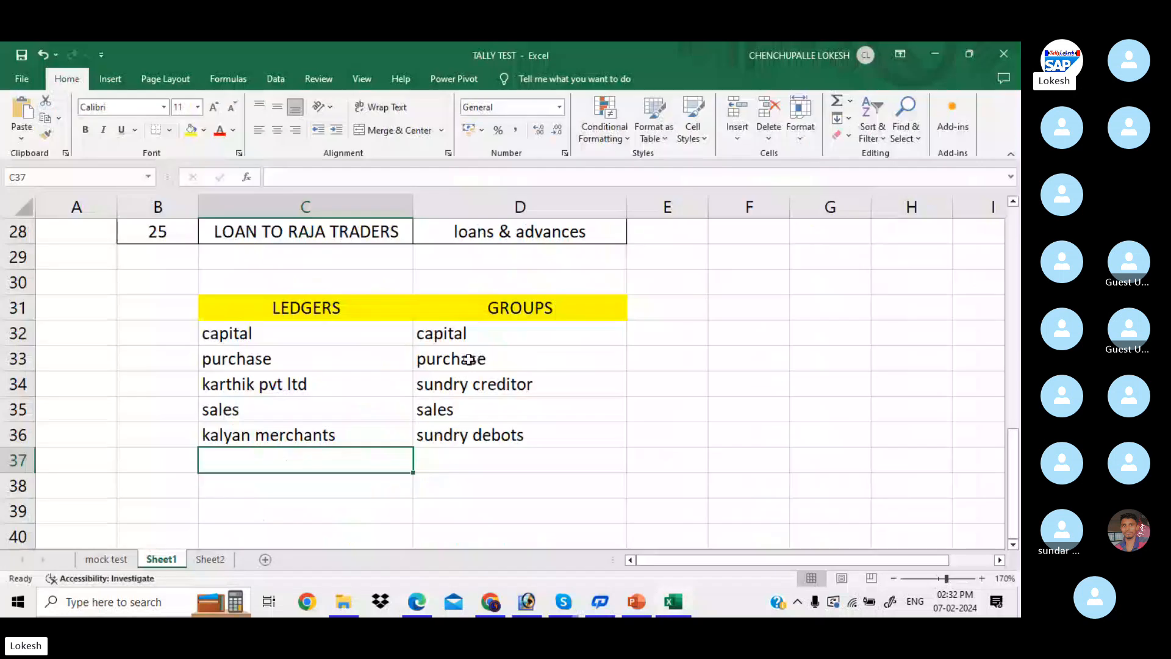
pyautogui.write('sbi bank')
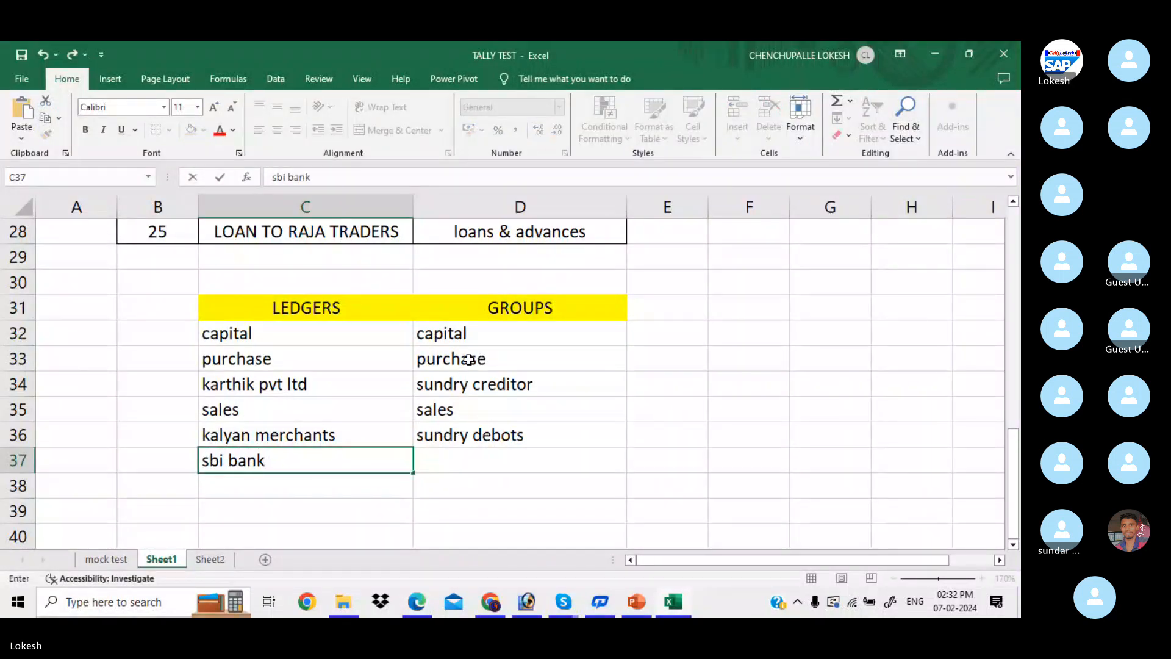
pyautogui.press('Tab')
pyautogui.write('ban')
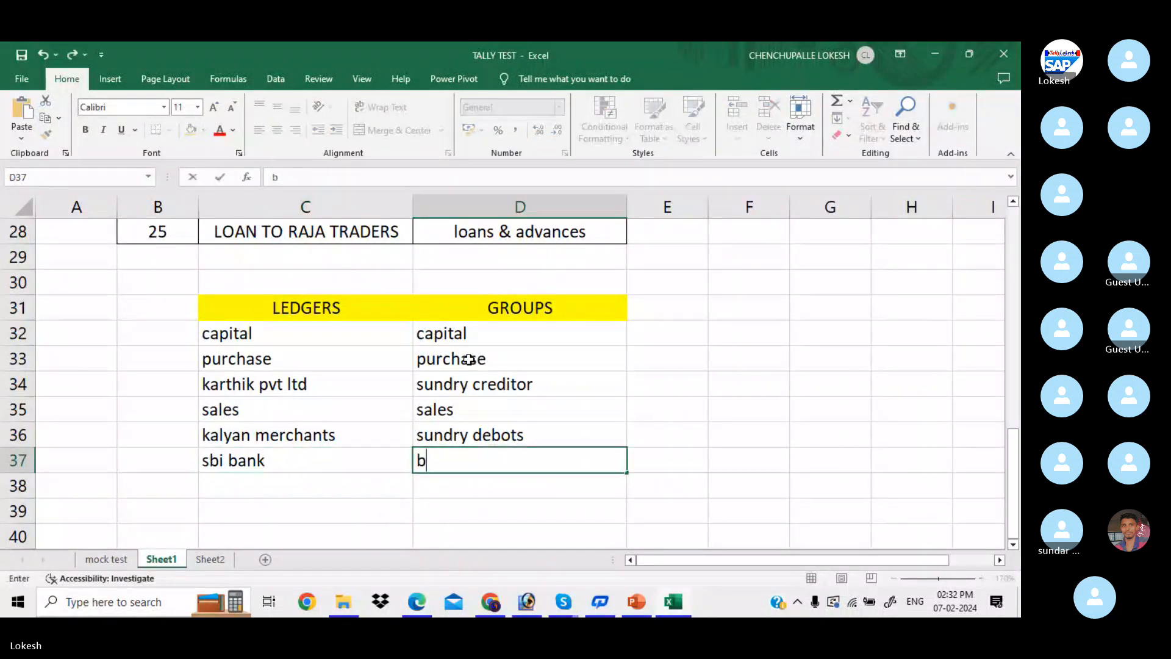
pyautogui.press('Return')
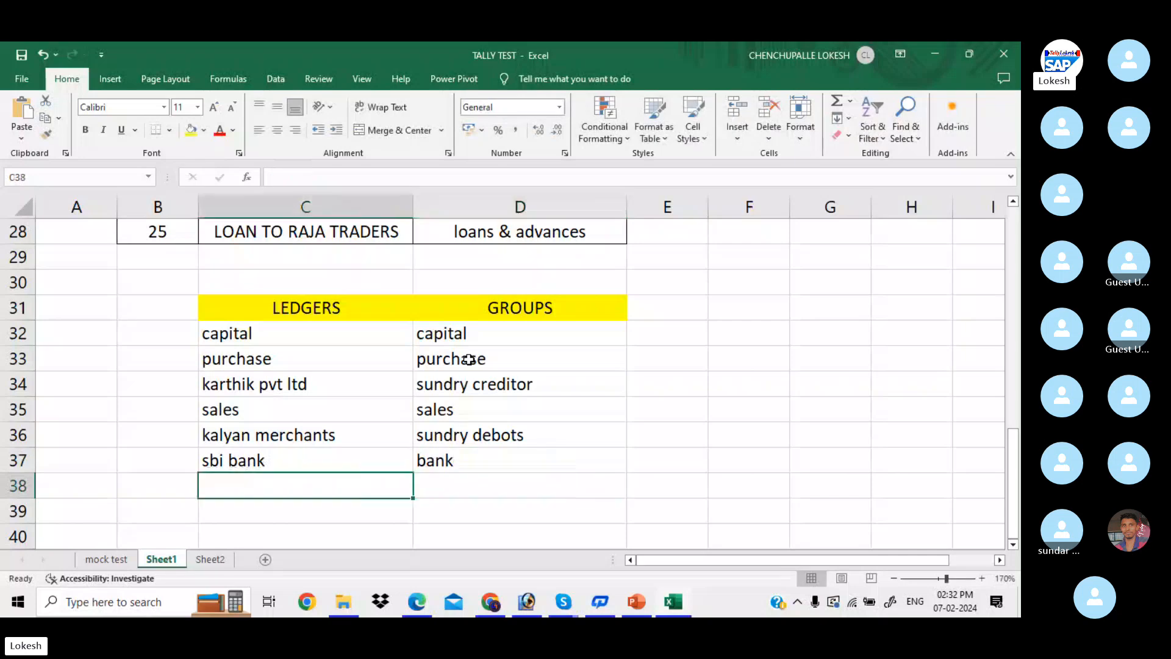
# Step: Consult transaction 7 in the PDF in Edge, and in the Excel workbook enter "rent" in C38 with the group "indirect exp" in D38
pyautogui.hotkey('alt', 'Tab')
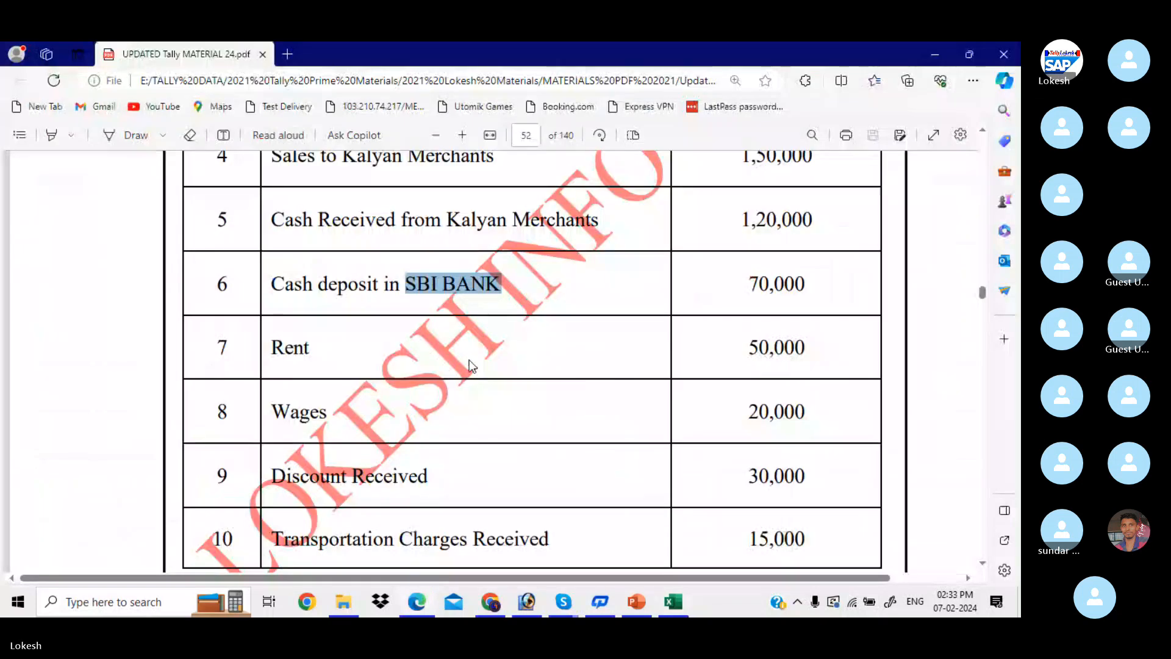
pyautogui.hotkey('alt', 'Tab')
pyautogui.write('rent')
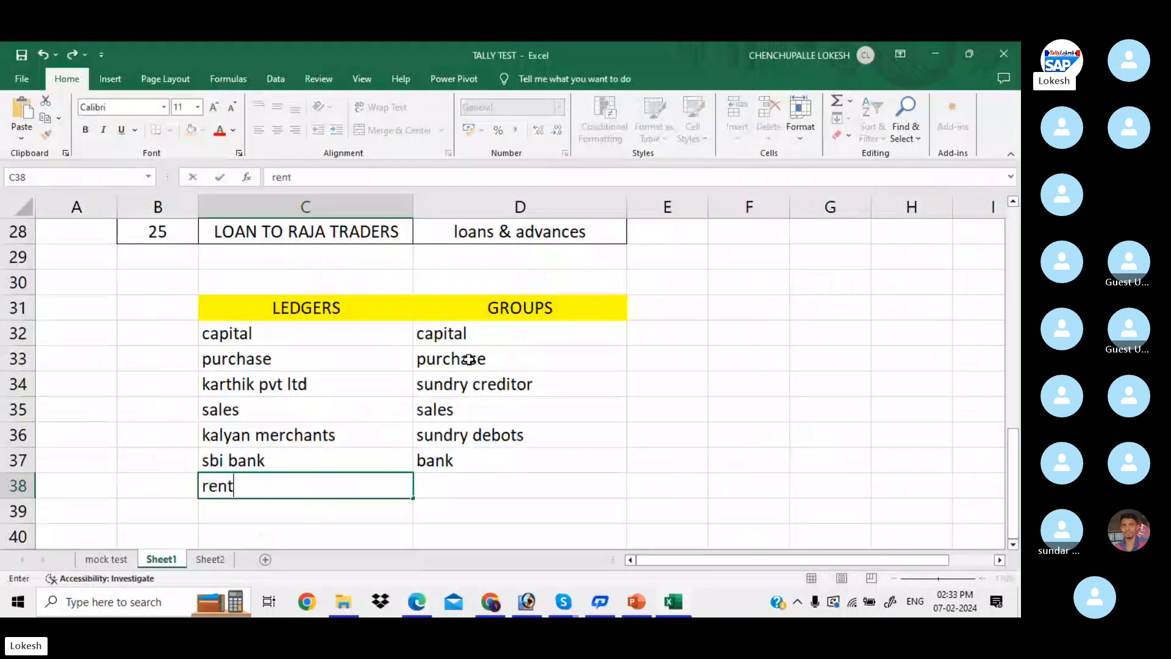
pyautogui.press('Tab')
pyautogui.write('indir')
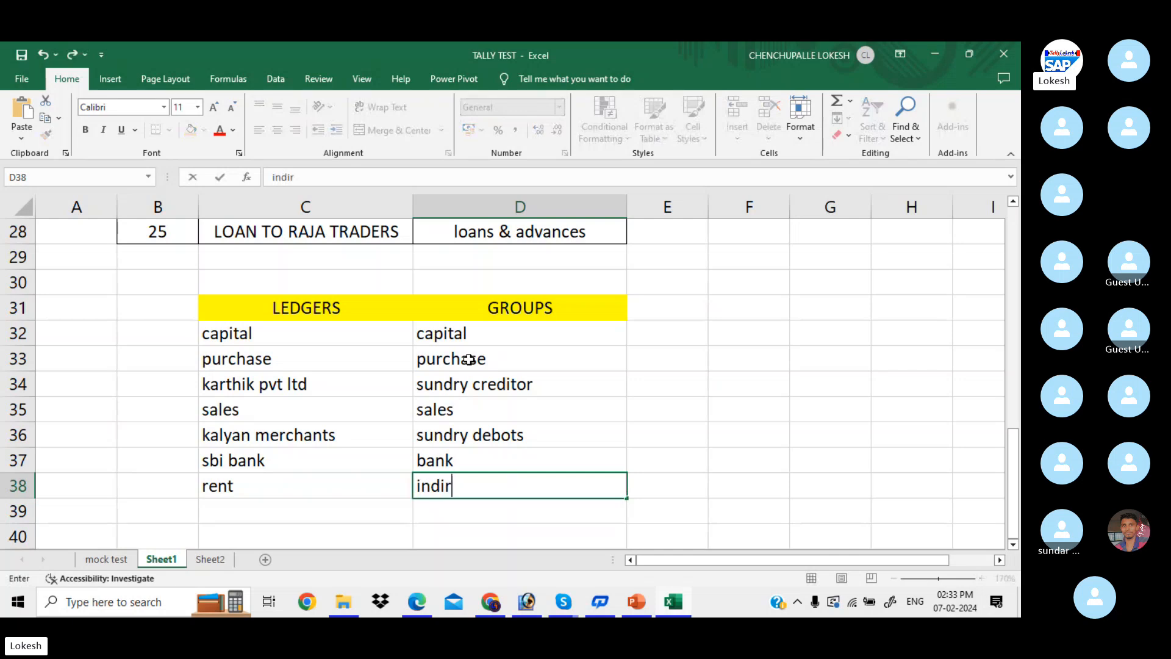
pyautogui.write('ect exp')
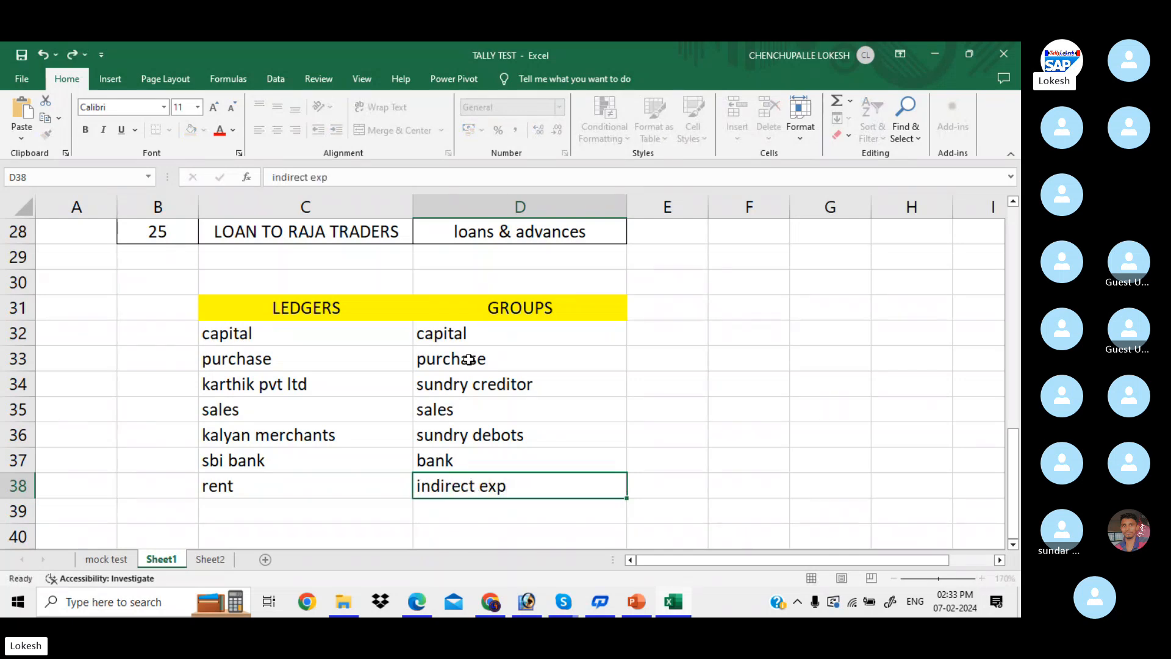
pyautogui.press('Return')
# Step: Enter "wages" in C39 with the group "direct exp" in D39, and go to C40
pyautogui.write('wages')
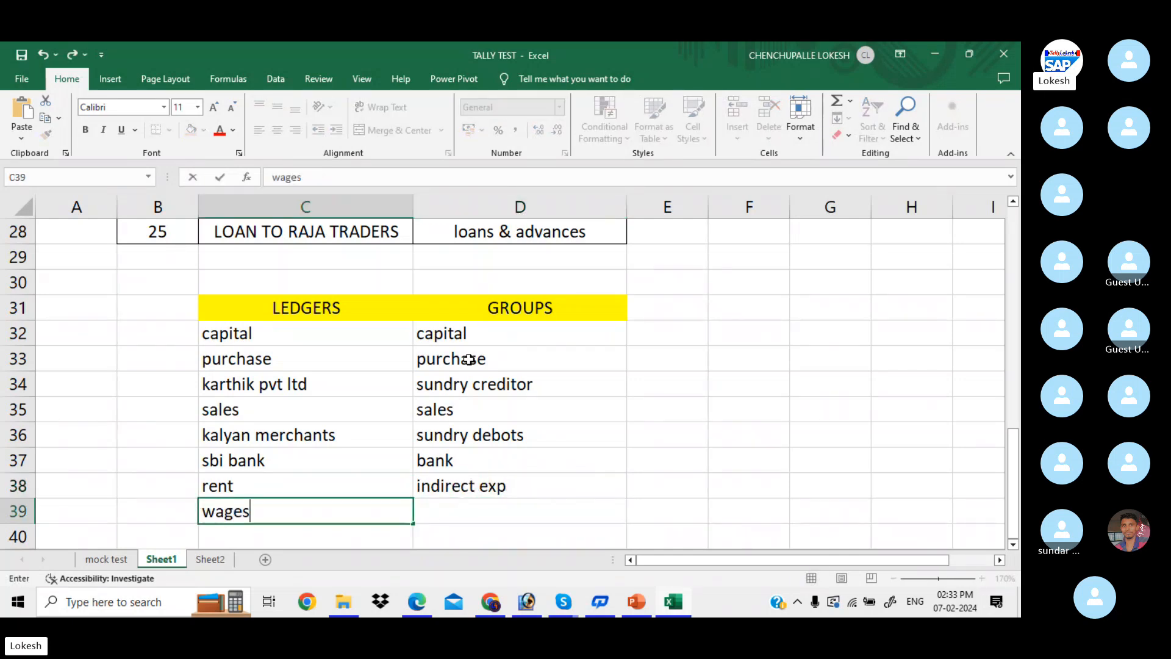
pyautogui.press('Tab')
pyautogui.write('direc')
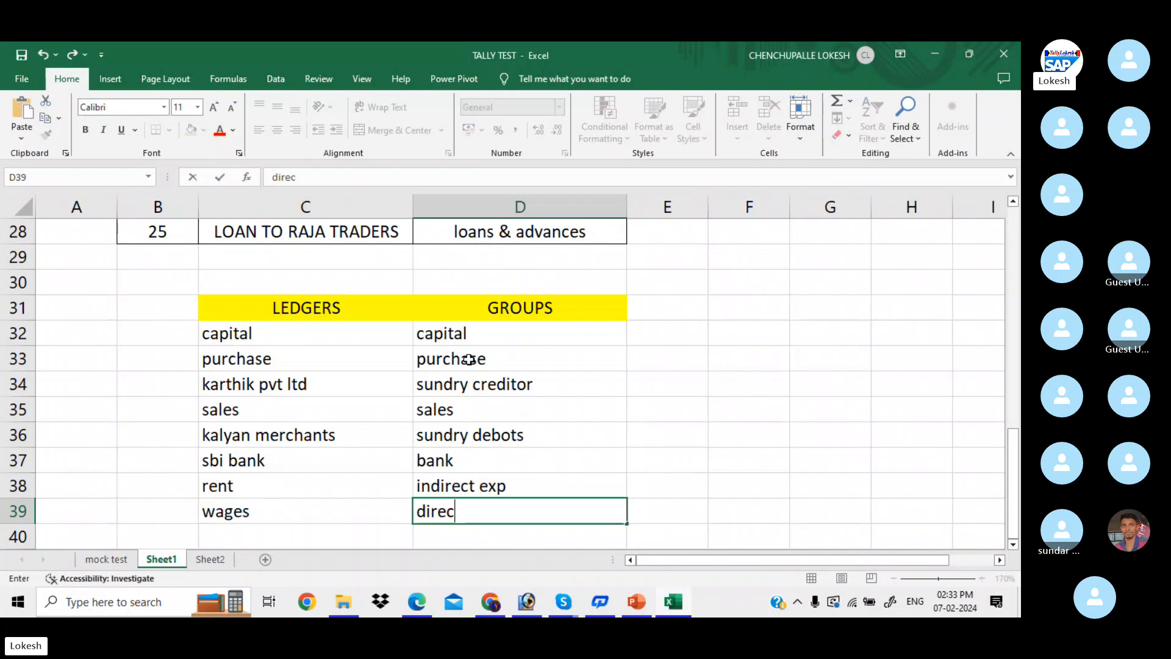
pyautogui.write('t exp')
pyautogui.press('Return')
pyautogui.press('Return')
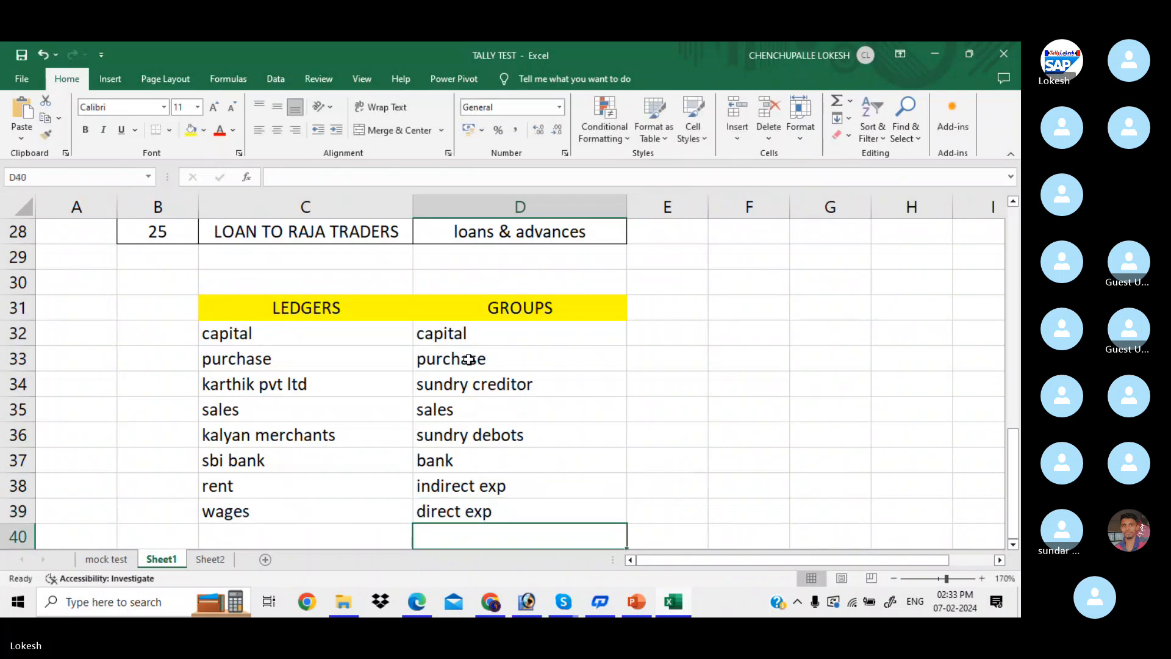
pyautogui.press('Up')
pyautogui.press('Left')
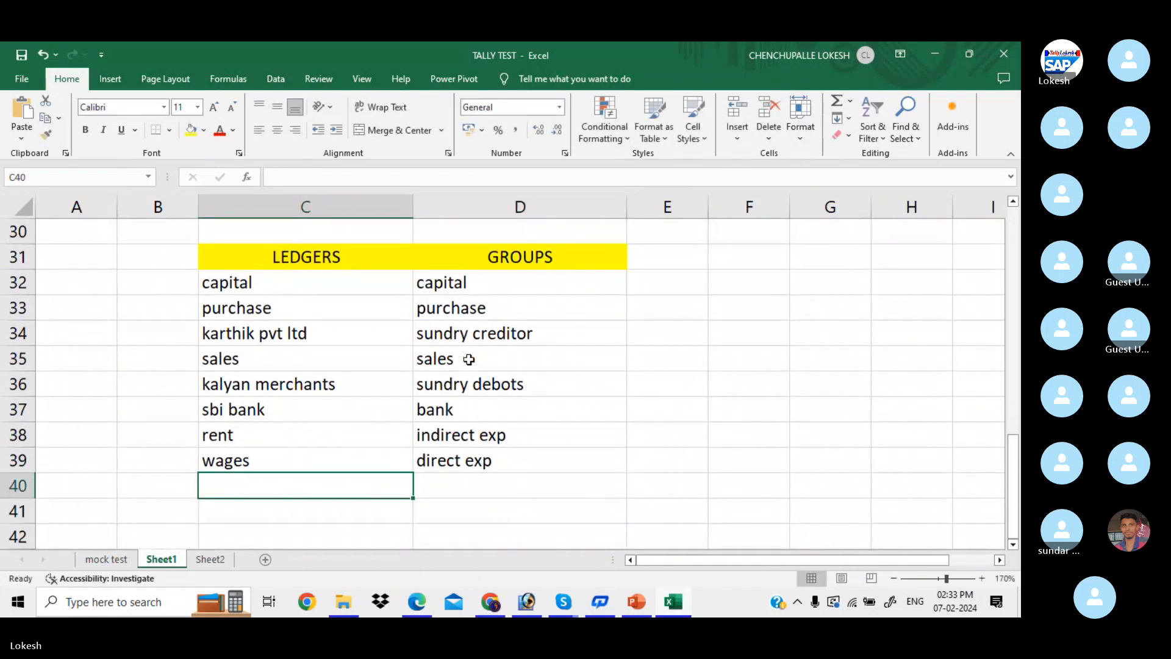
# Step: Recheck the PDF transactions in Edge, and in the workbook enter "discount received" in C40 with the group "indirect income" in D40
pyautogui.hotkey('alt', 'Tab')
pyautogui.hotkey('alt', 'Tab')
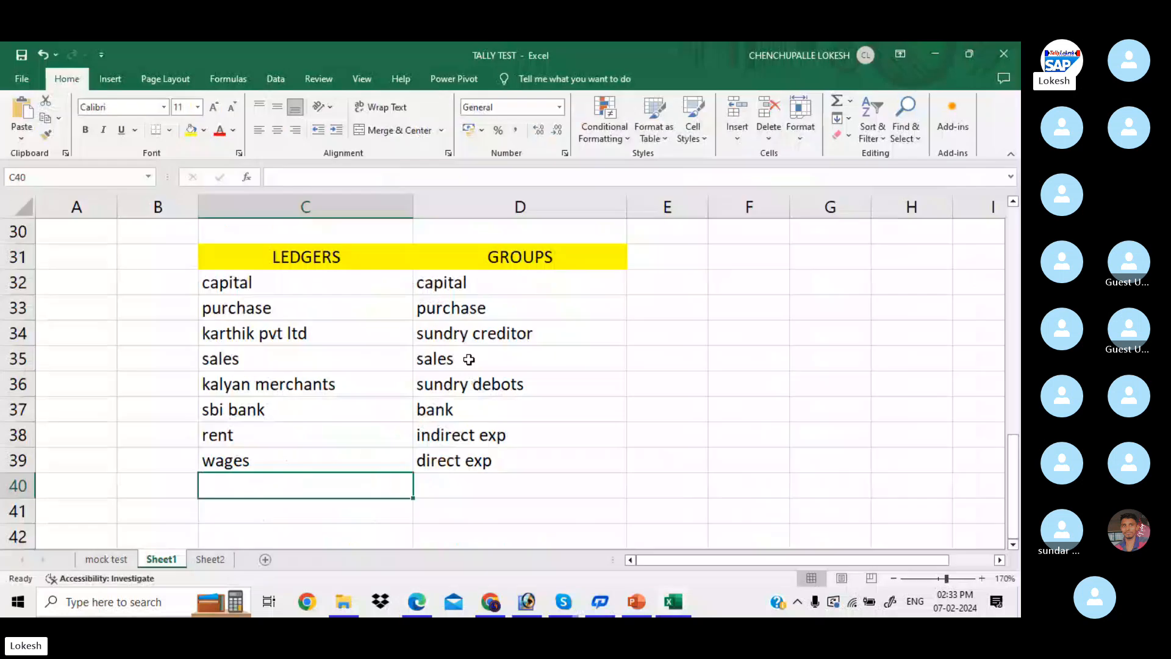
pyautogui.write('discou')
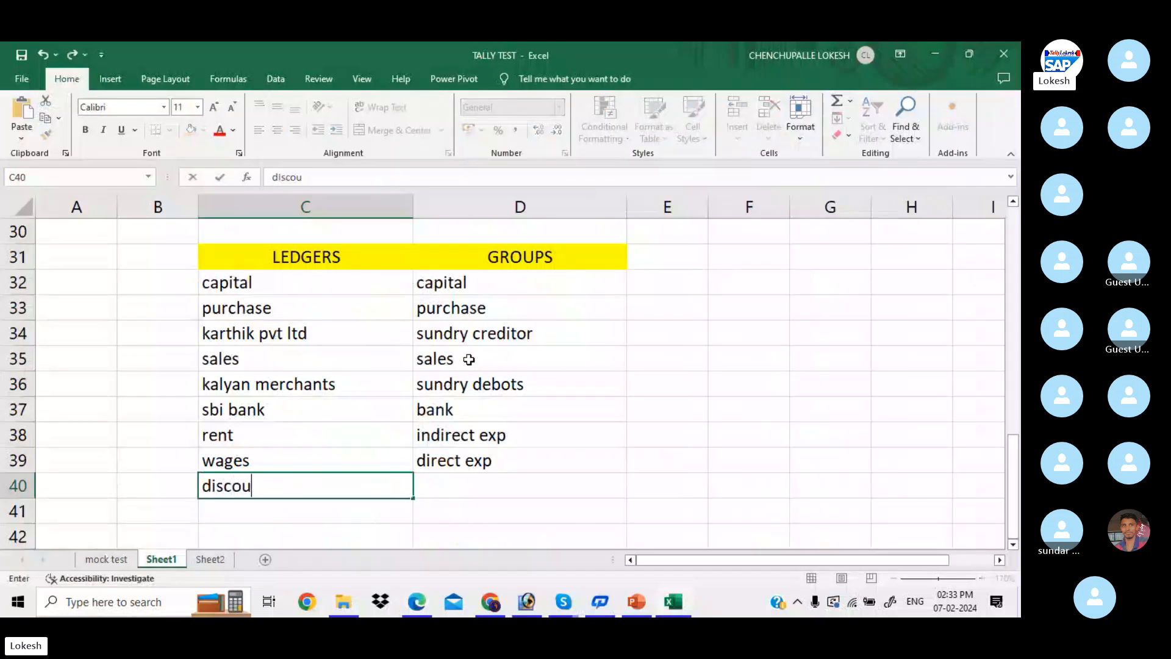
pyautogui.write('nt received')
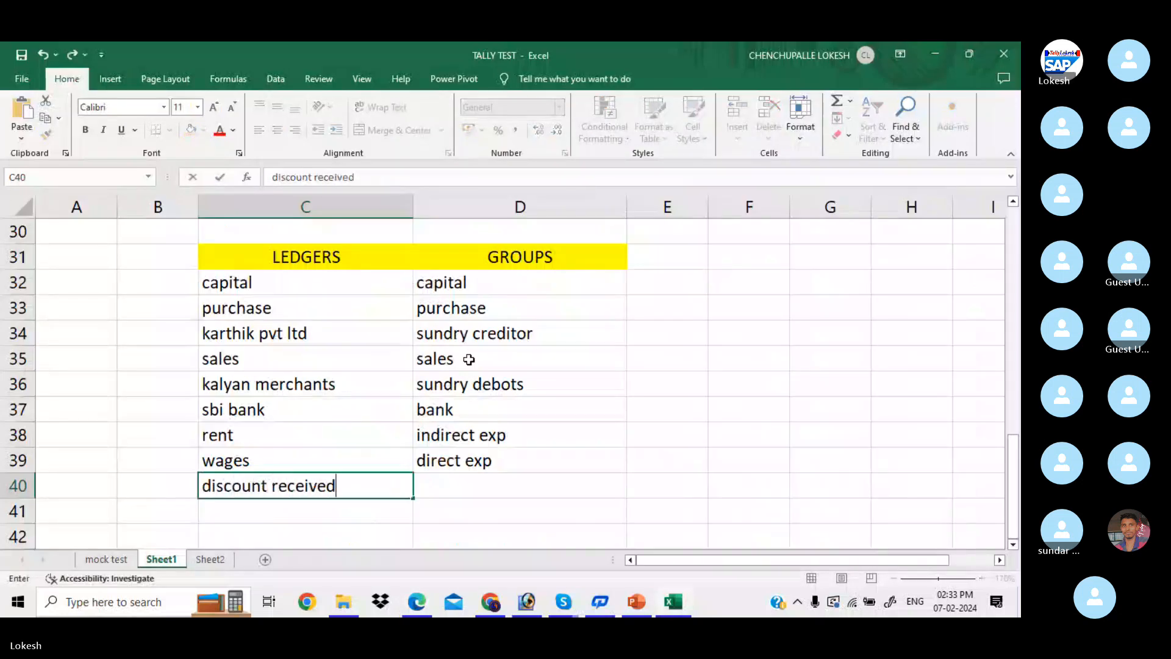
pyautogui.press('Tab')
pyautogui.write('indi')
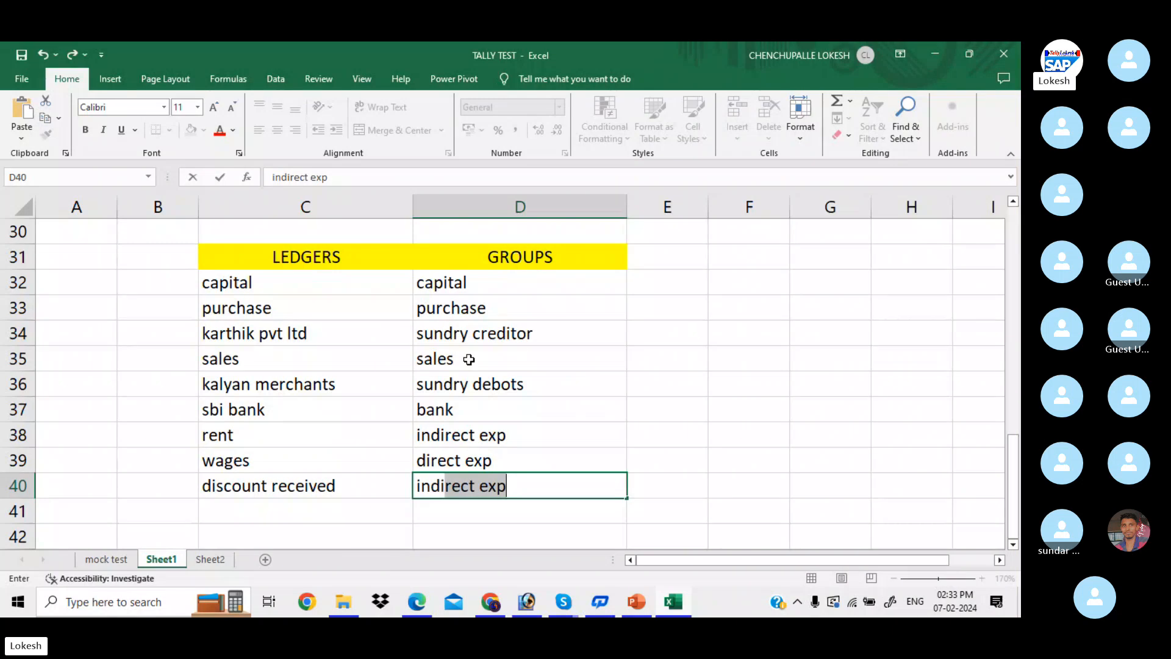
pyautogui.write('rect income')
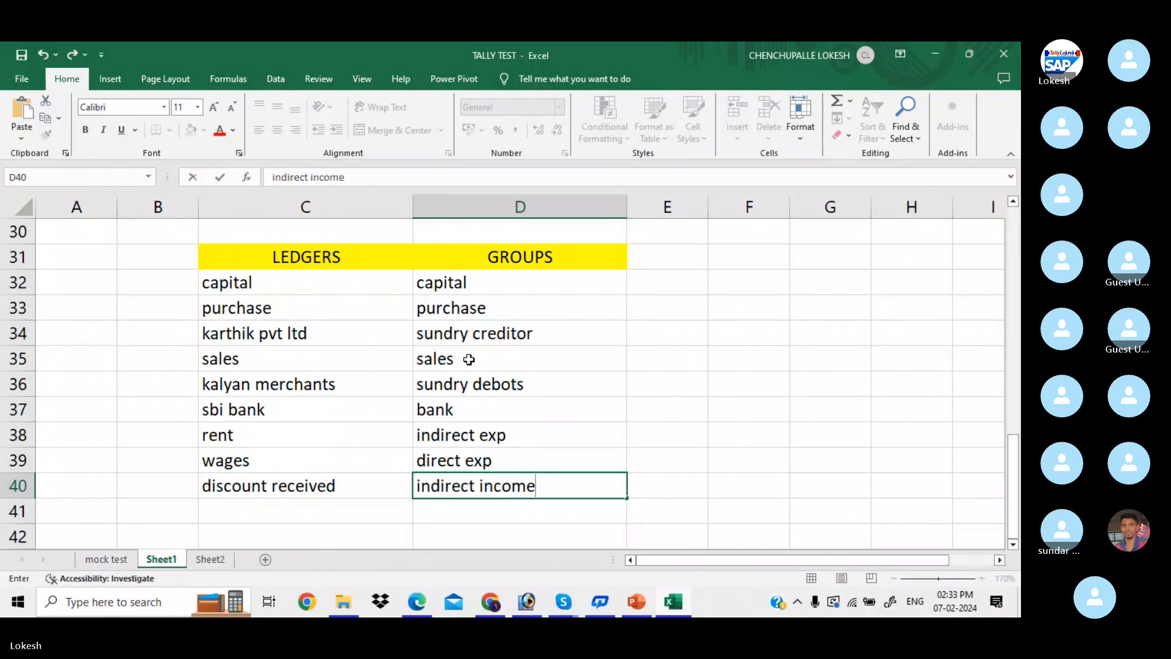
pyautogui.press('Return')
pyautogui.press('Left')
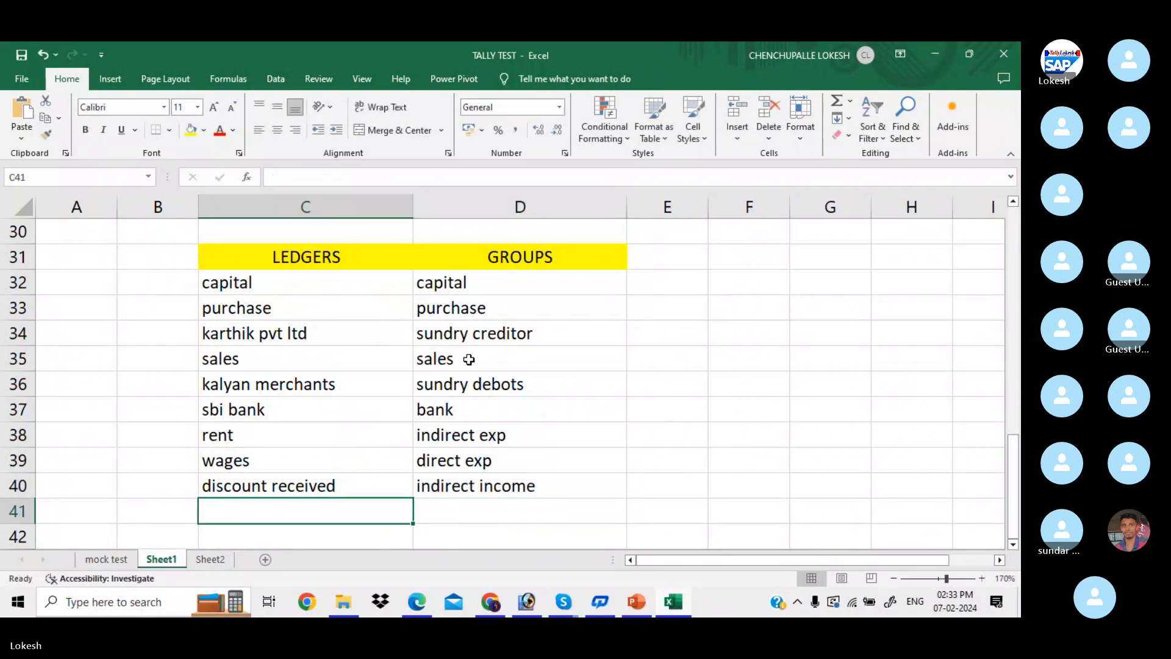
# Step: Check transaction 10 in the PDF in Edge, and in Excel enter "transportation charge Rece" in C41 with the group "direct income" in D41
pyautogui.hotkey('alt', 'Tab')
pyautogui.scroll(-1, 463, 366)
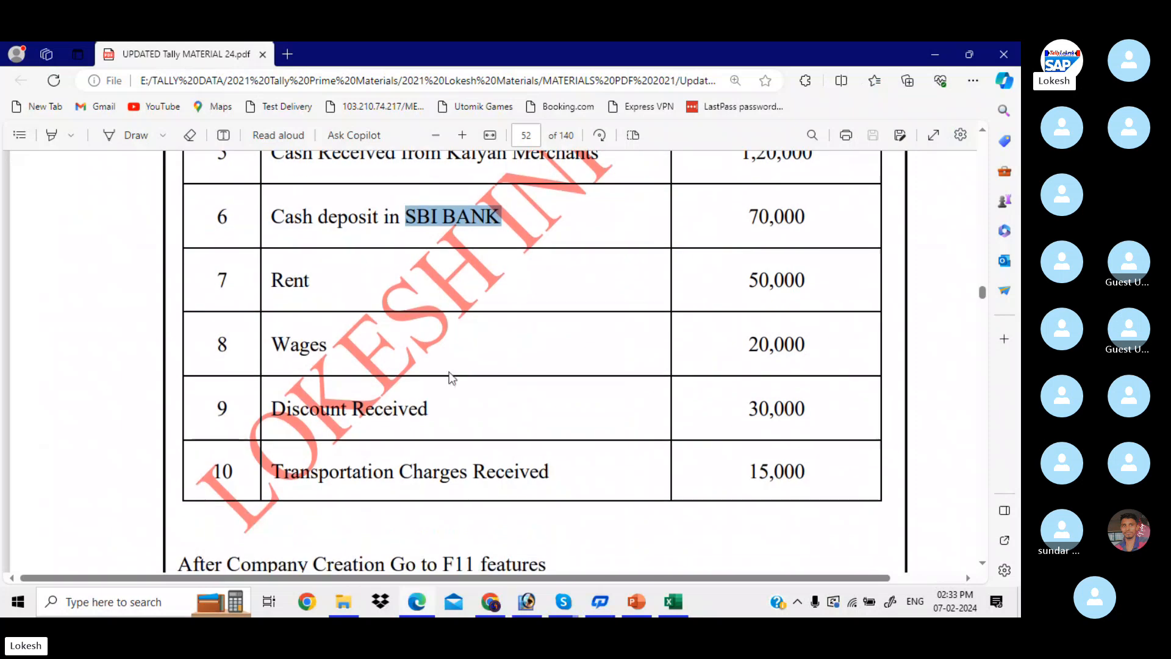
pyautogui.hotkey('alt', 'Tab')
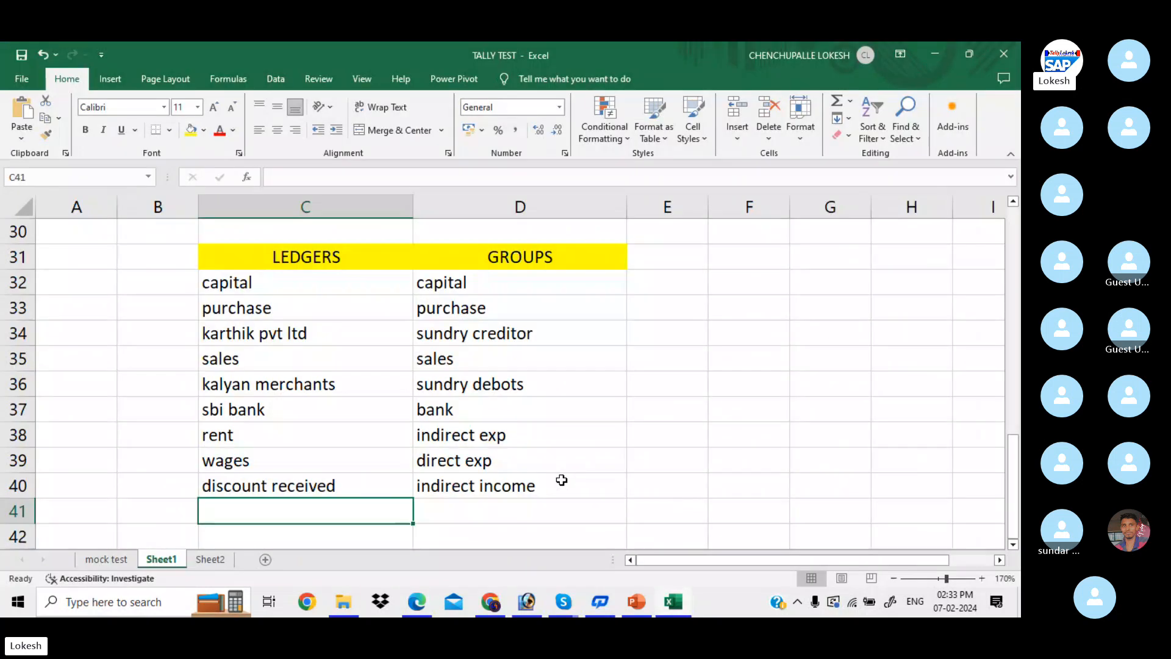
pyautogui.write('transpor')
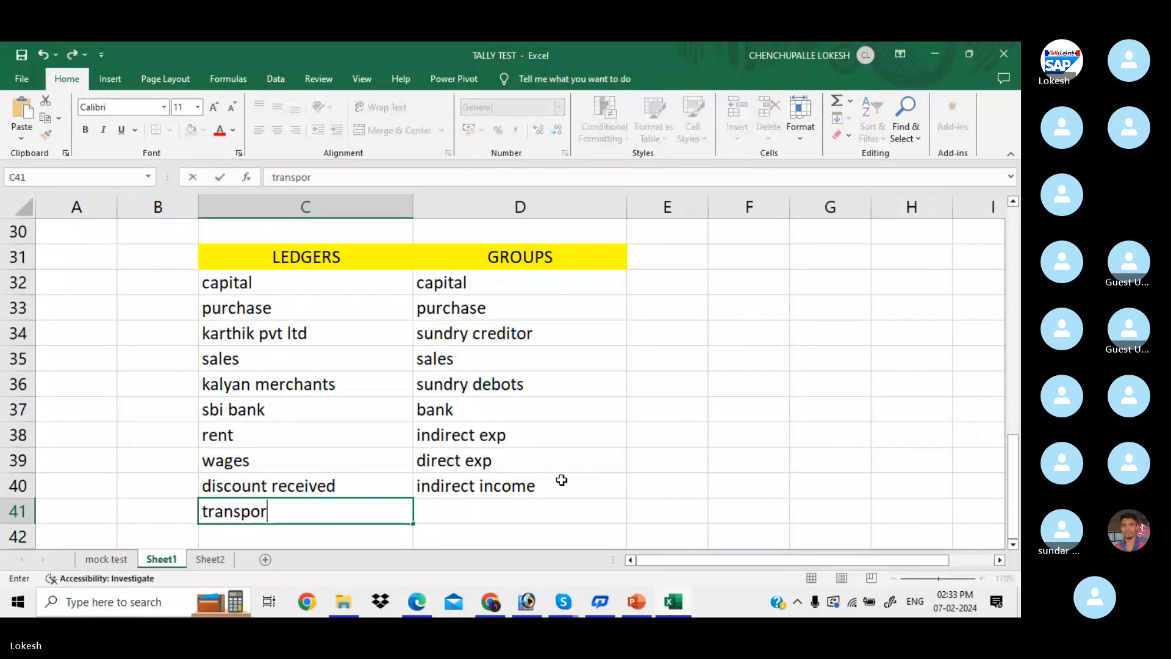
pyautogui.write('tation ch')
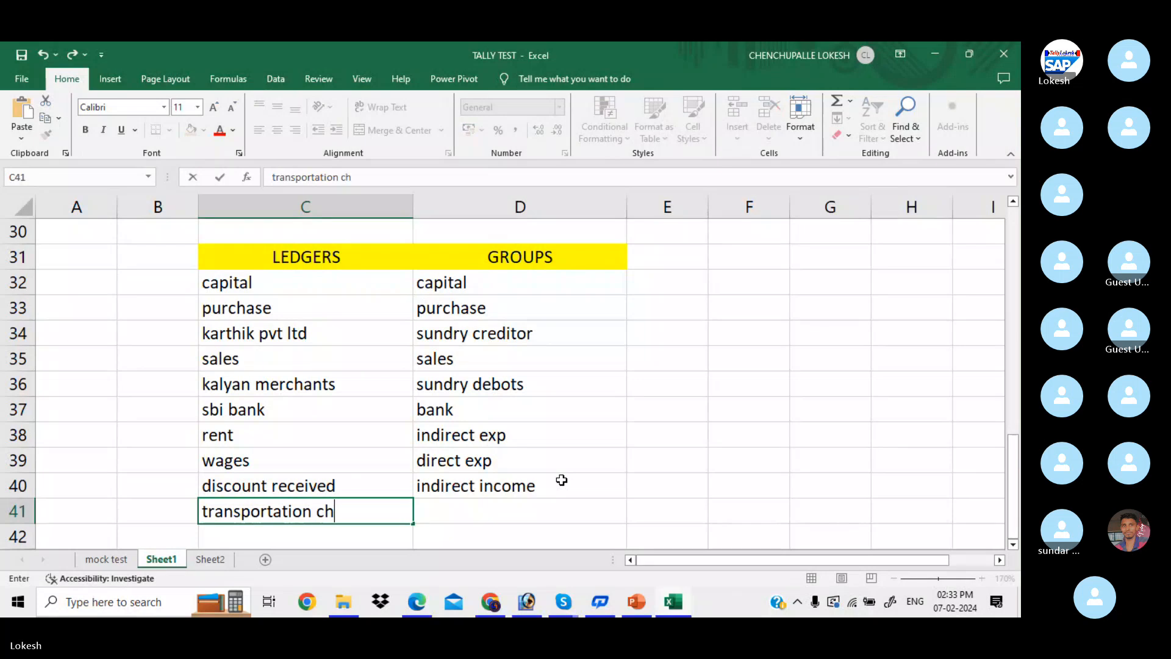
pyautogui.write('arge sre')
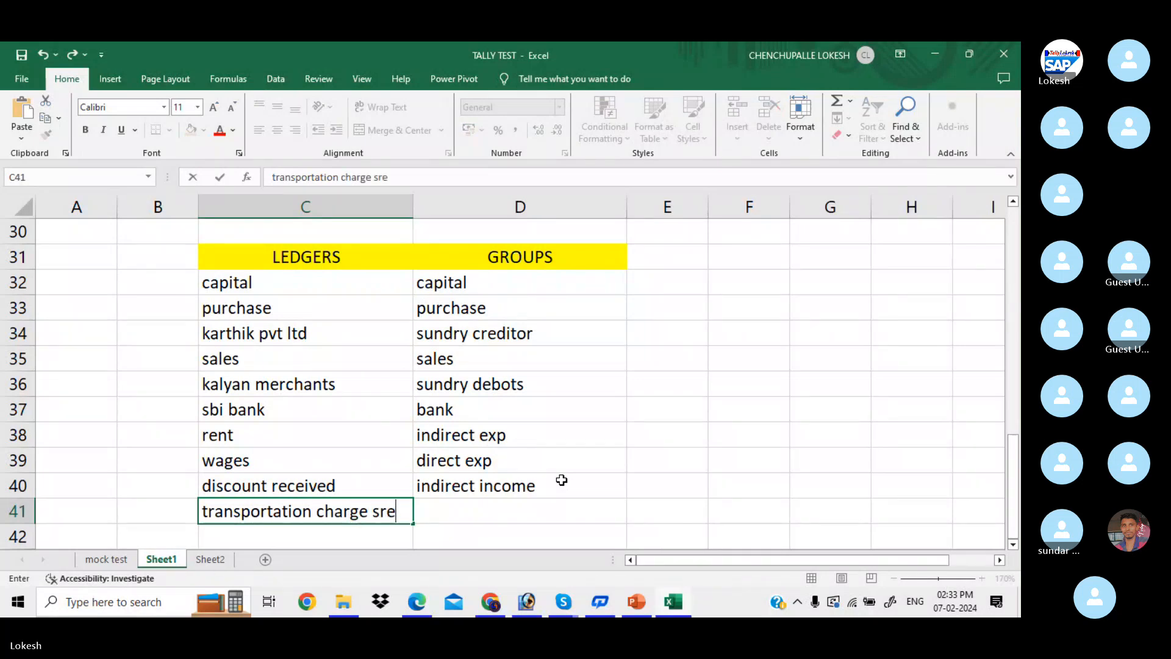
pyautogui.press('BackSpace')
pyautogui.press('BackSpace')
pyautogui.press('BackSpace')
pyautogui.write('Rece')
pyautogui.press('Tab')
pyautogui.write('direc')
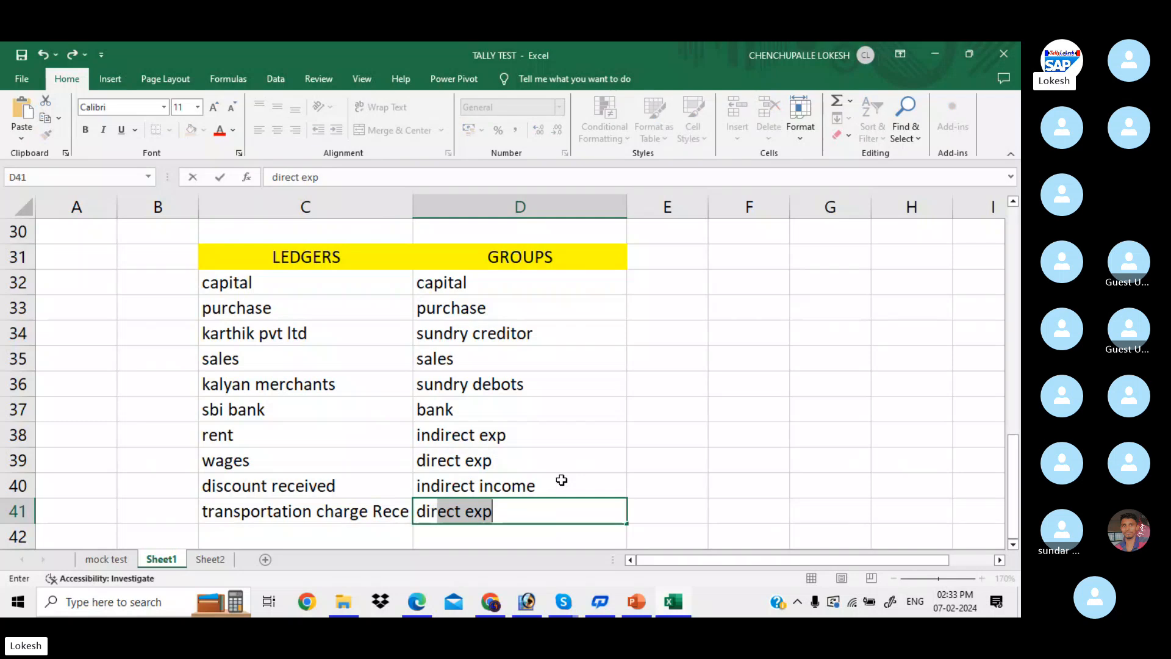
pyautogui.write('t income')
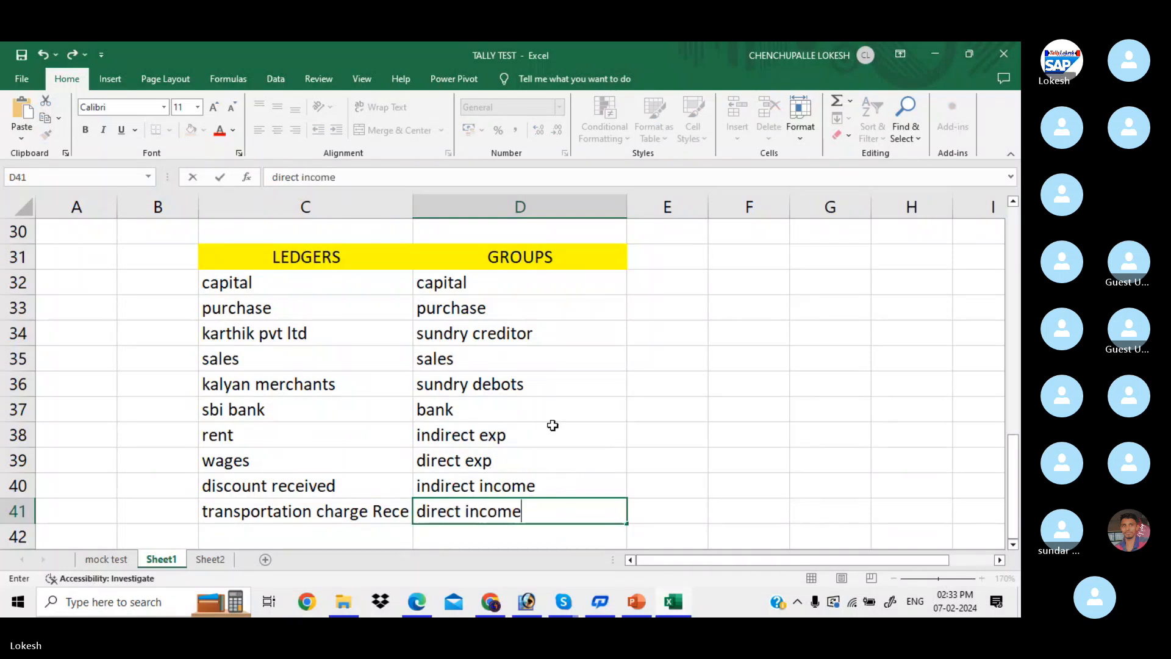
pyautogui.click(580, 443)
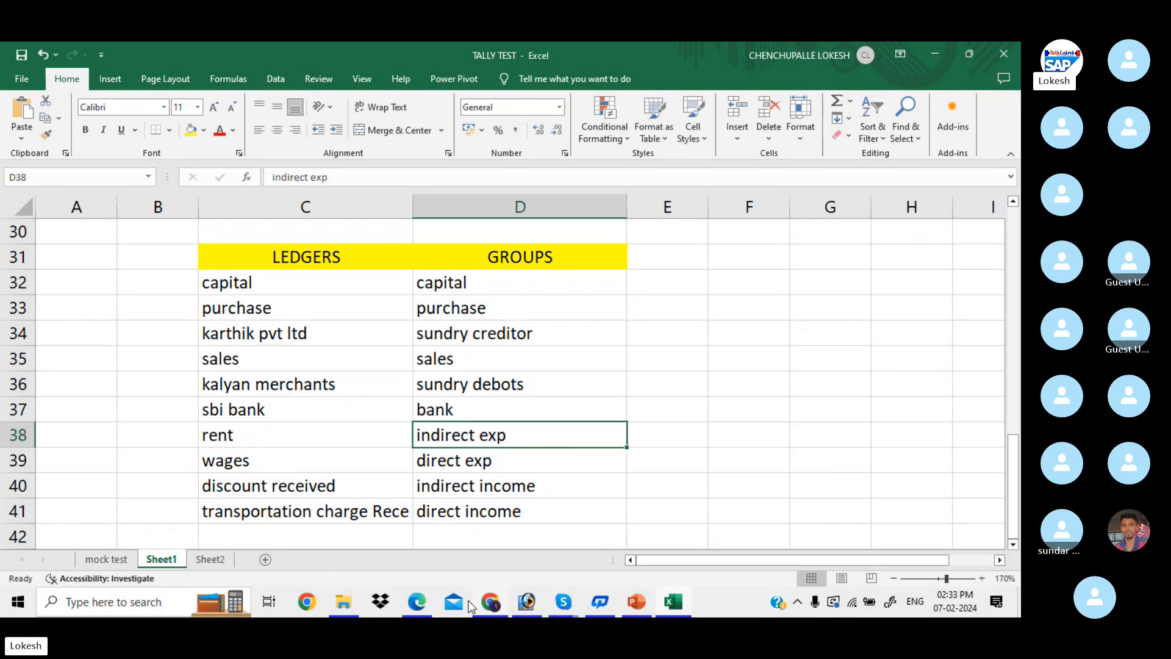
# Step: Switch to the PDF in Edge and go through the KALYAN TRADERS transactions of PROBLEM-2 on page 53
pyautogui.click(416, 601)
pyautogui.scroll(-10, 421, 365)
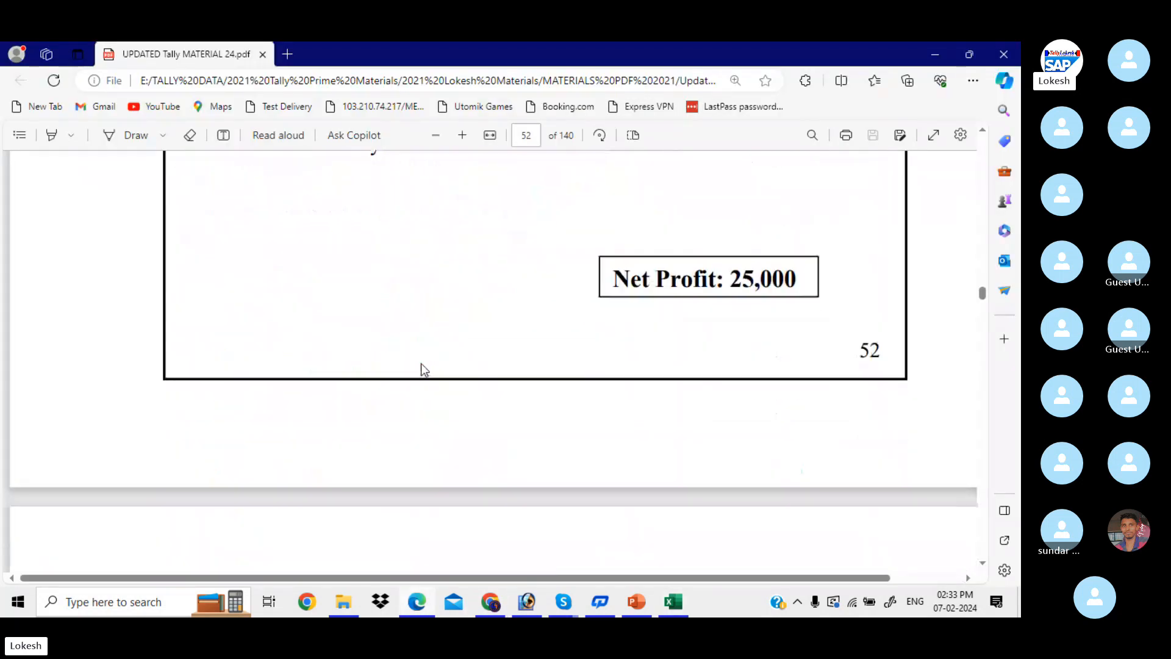
pyautogui.scroll(-8, 421, 365)
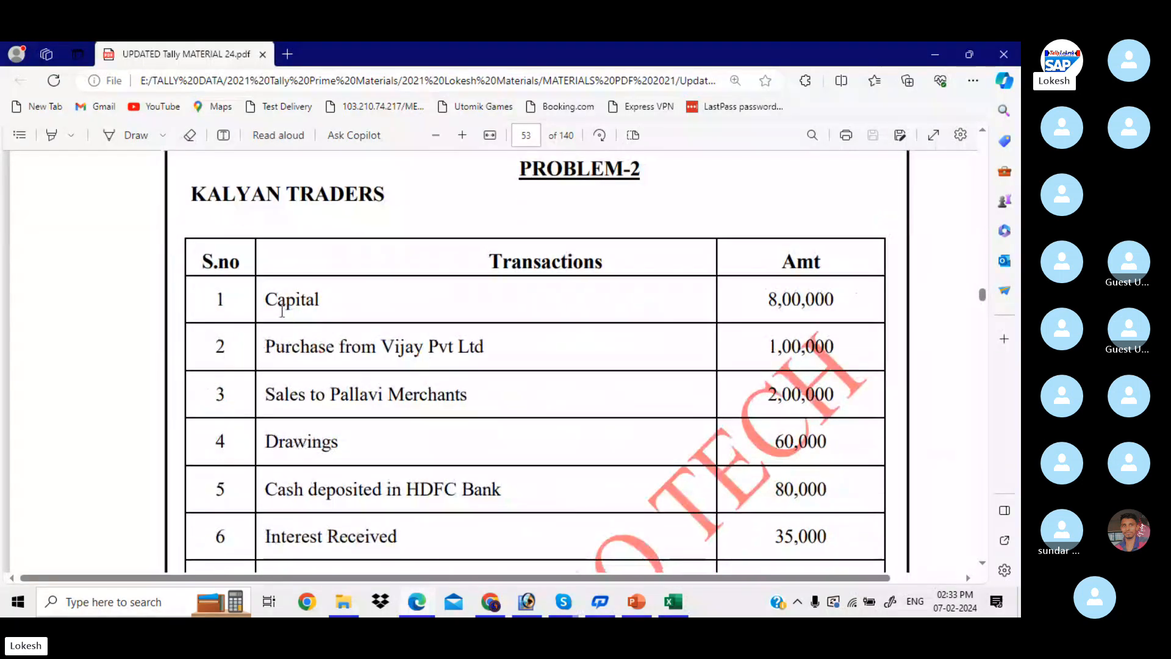
pyautogui.moveTo(266, 299); pyautogui.dragTo(332, 306)
pyautogui.moveTo(269, 348); pyautogui.dragTo(504, 374)
pyautogui.scroll(-6, 485, 415)
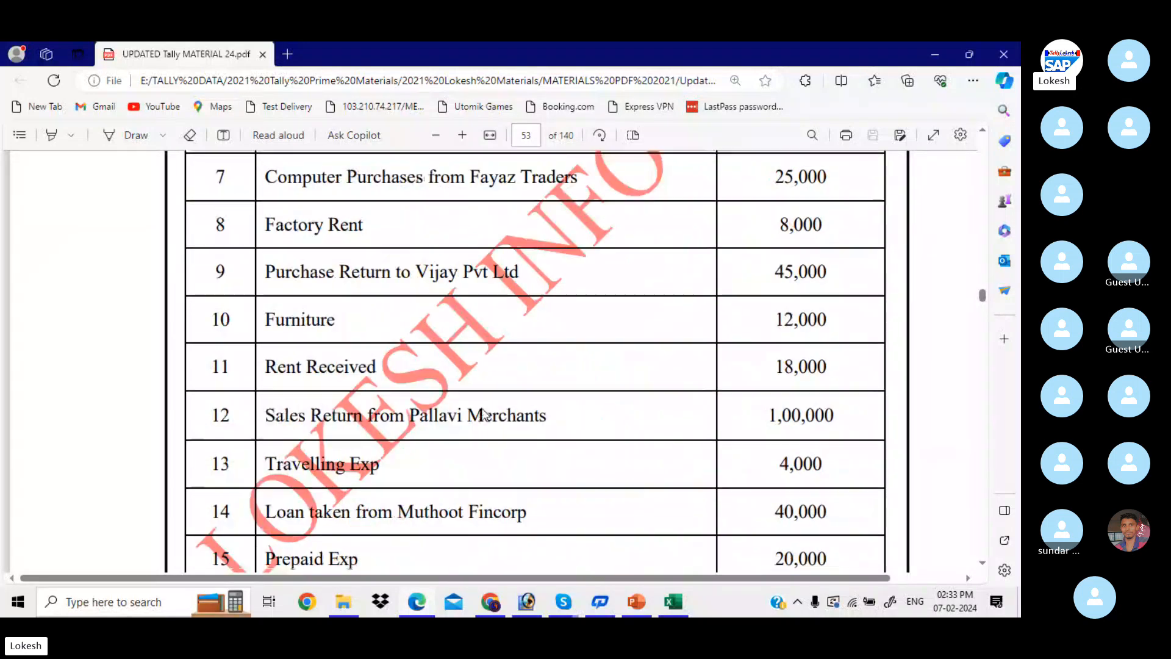
# Step: Finish viewing the PROBLEM-2 transactions, switch to the Tally Prime 43 call in Skype, and send the screenshot in its chat
pyautogui.scroll(-3, 485, 415)
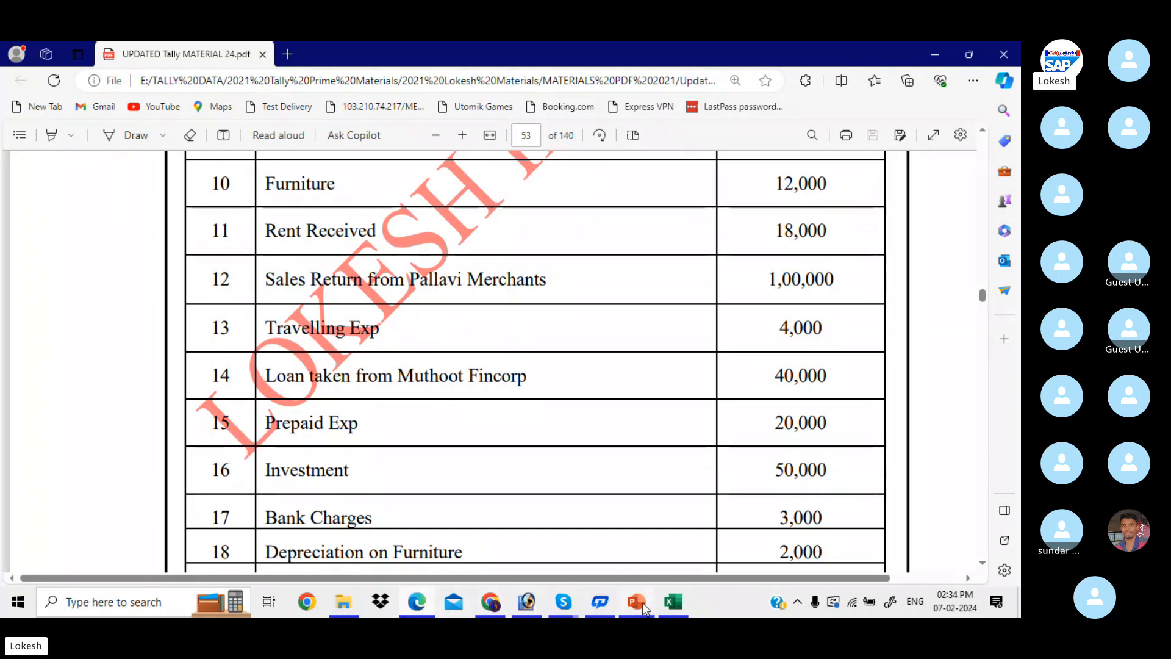
pyautogui.moveTo(635, 595)
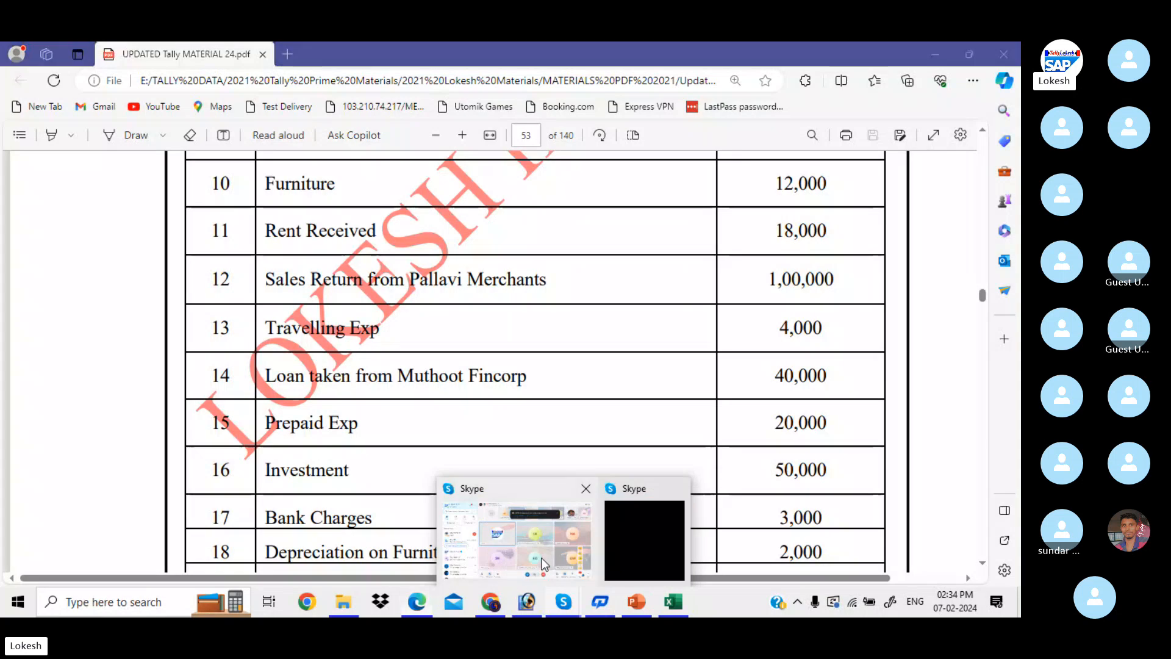
pyautogui.click(516, 537)
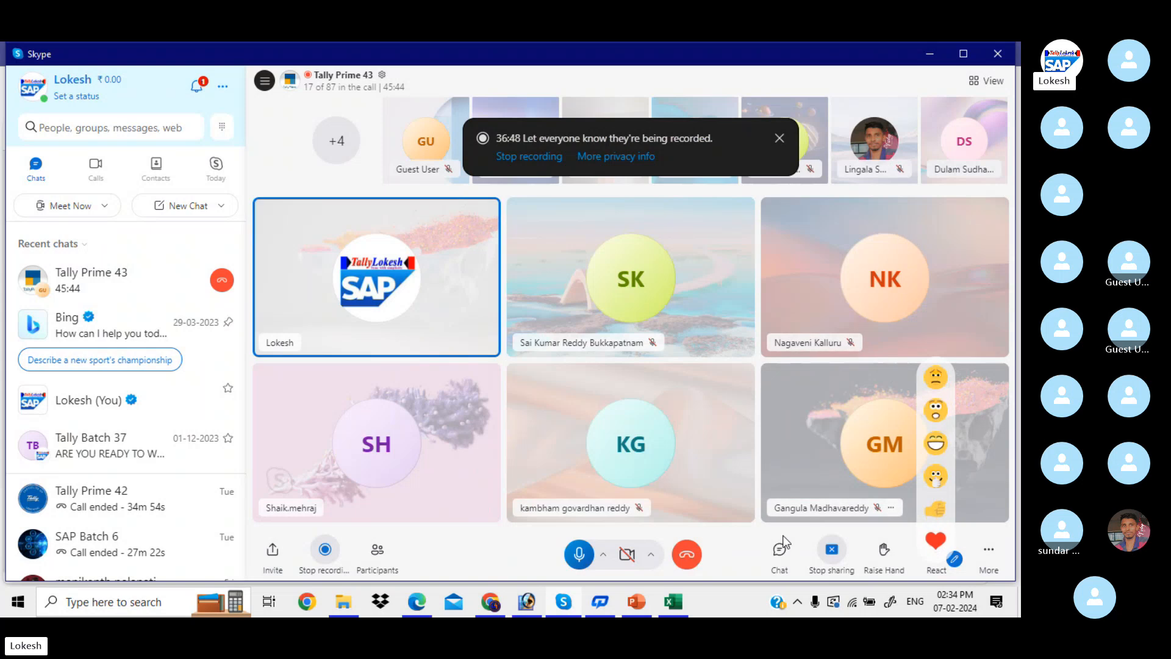
pyautogui.click(779, 550)
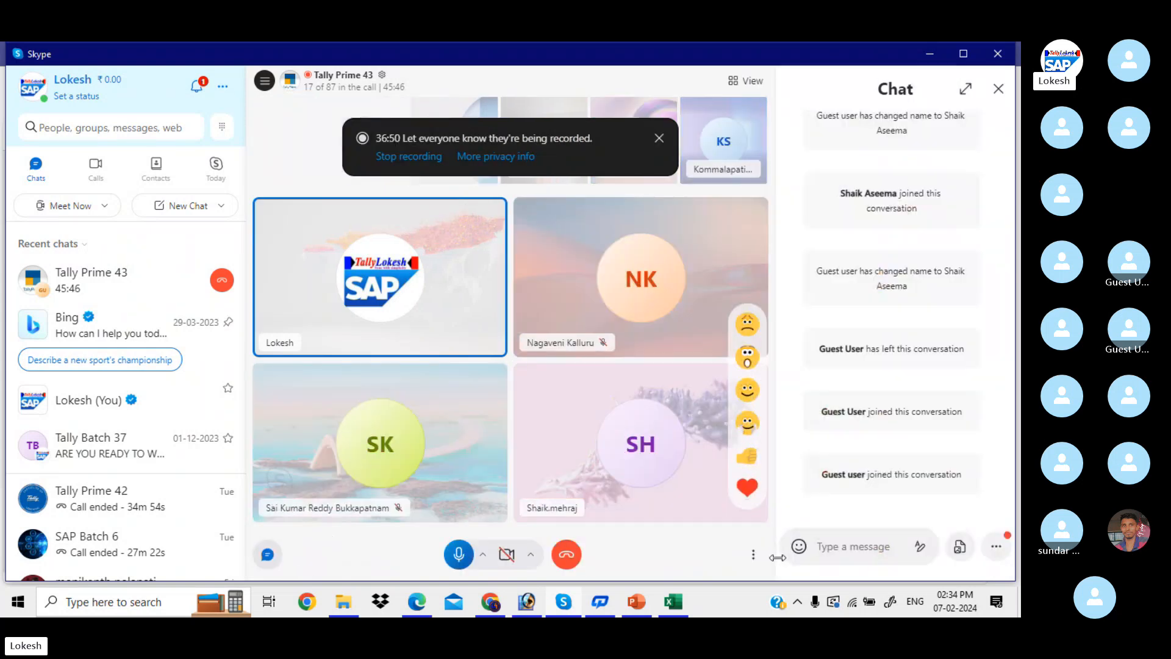
pyautogui.press('Return')
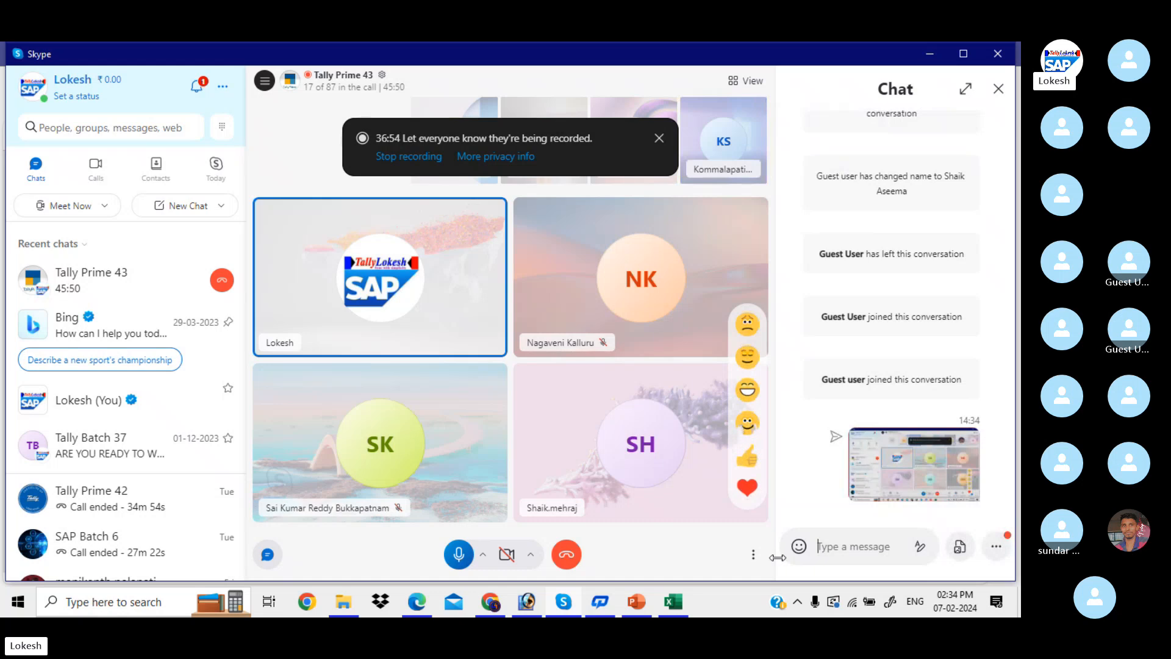
pyautogui.click(998, 89)
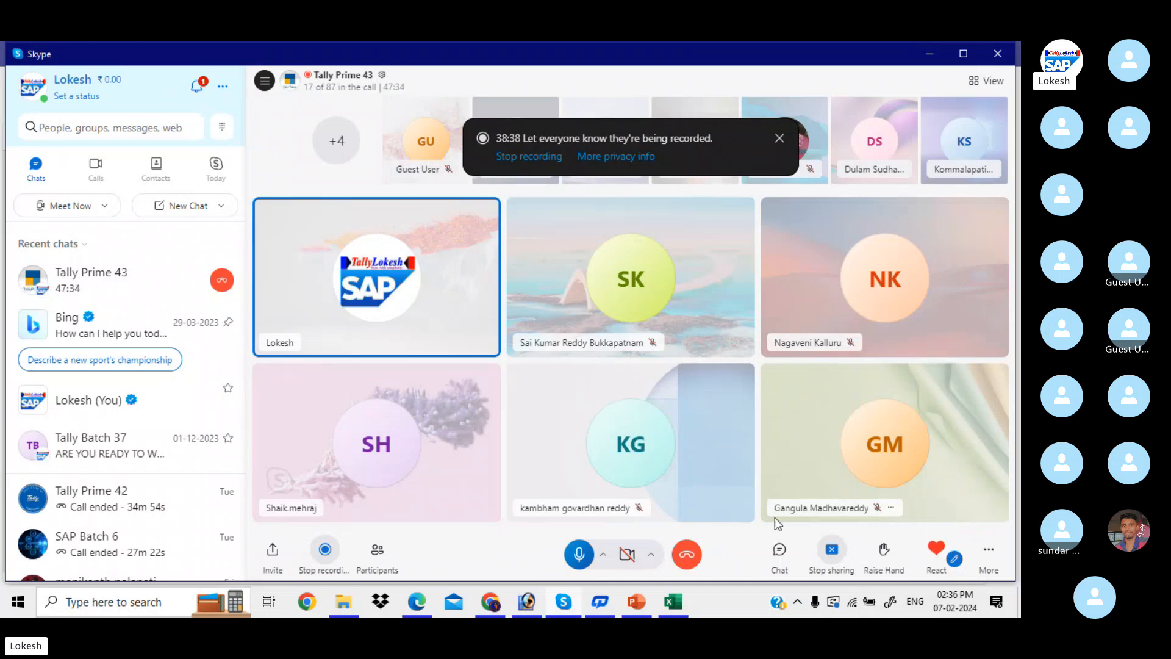
# Step: Switch to Excel, review the LEDGERS and GROUPS entries in Sheet1 through row 41, and return to the Skype call
pyautogui.click(676, 603)
pyautogui.scroll(-1, 462, 314)
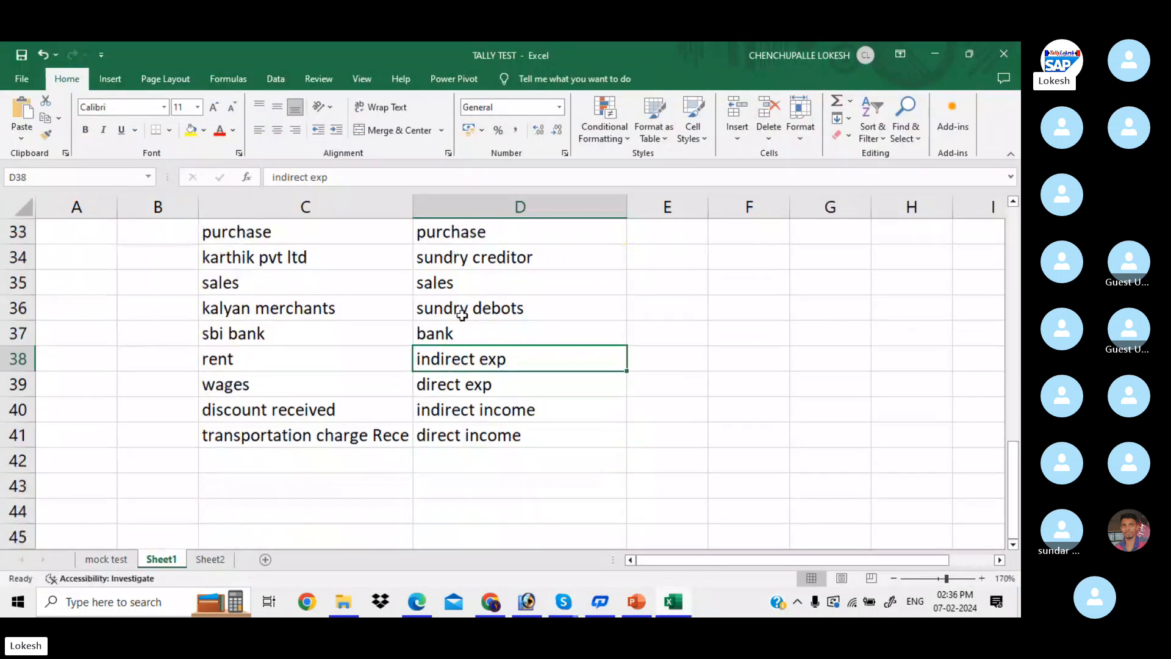
pyautogui.scroll(11, 461, 314)
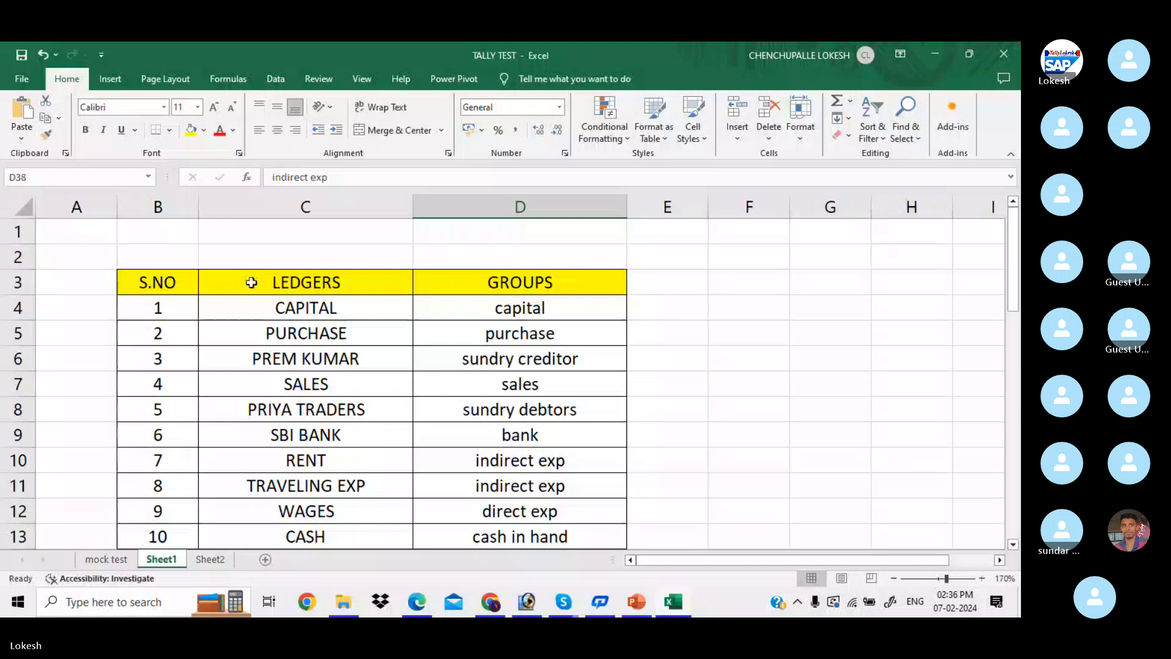
pyautogui.scroll(-9, 252, 282)
pyautogui.scroll(-2, 317, 293)
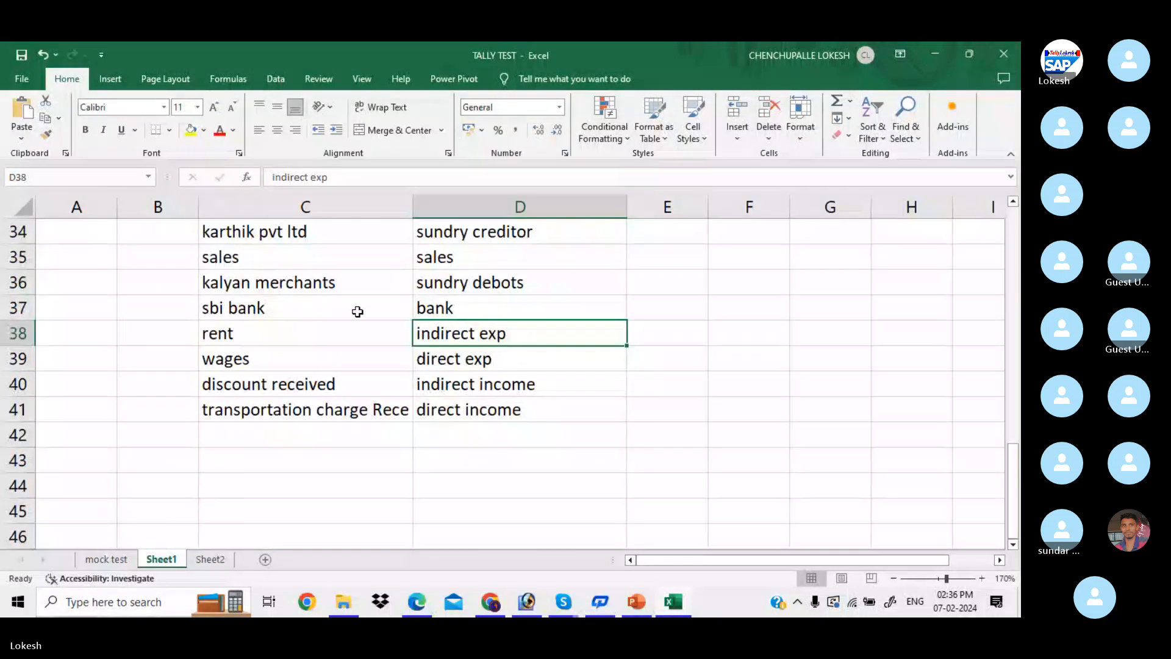
pyautogui.click(617, 434)
pyautogui.moveTo(562, 604)
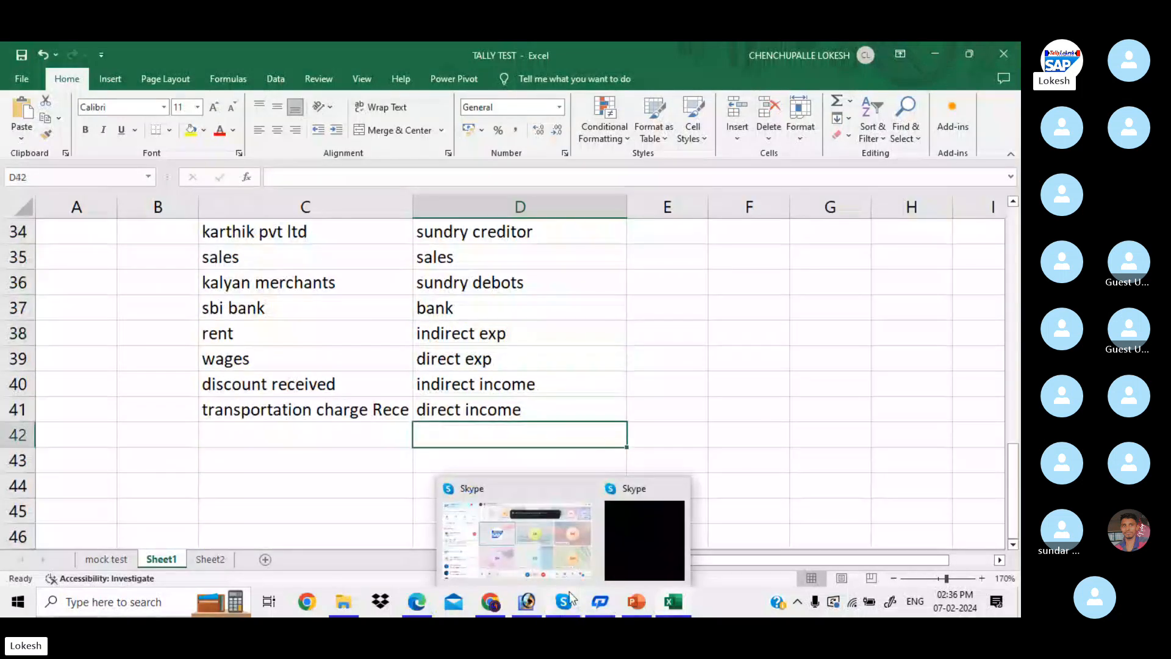
pyautogui.click(569, 560)
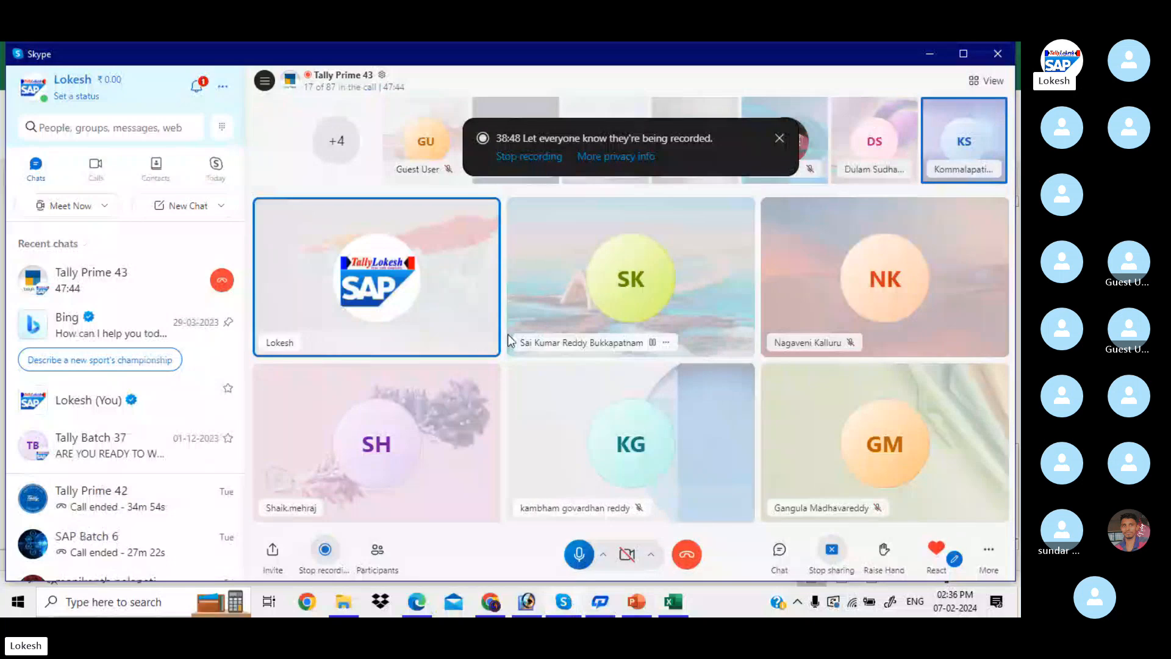